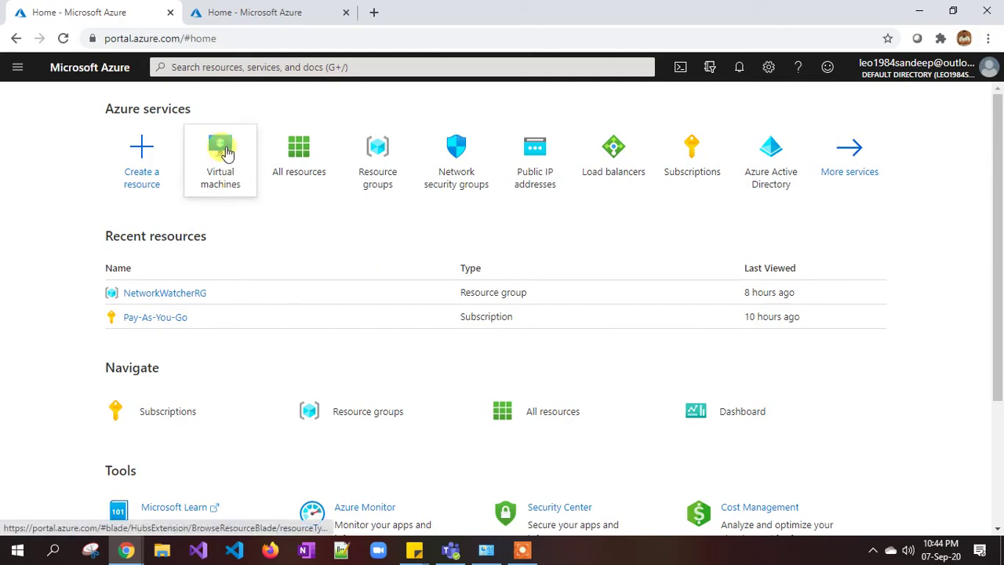
Start creating a virtual machine and add a new resource group for it, named with the account owner's first name.
{"action": "left_click", "coordinate": [224, 153]}
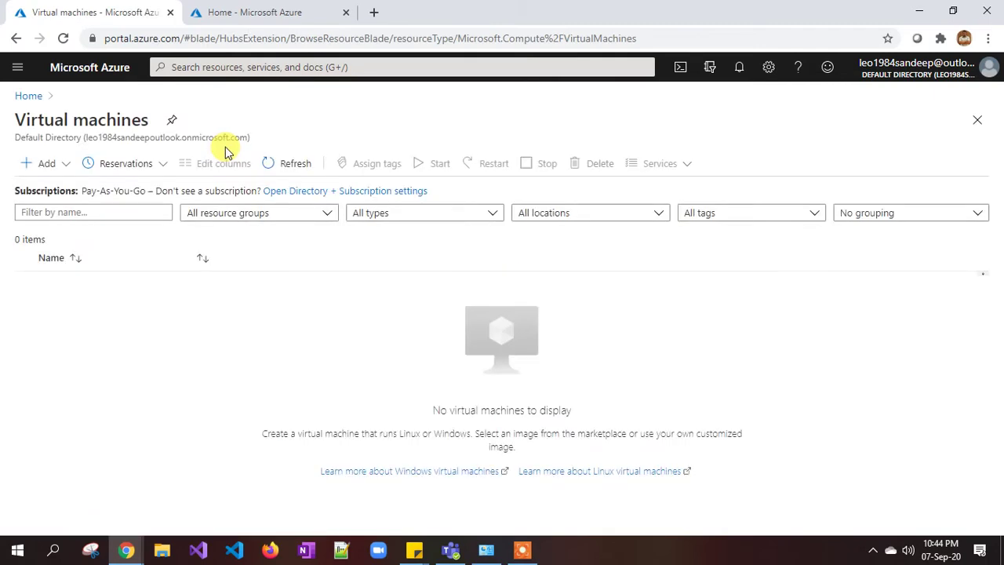
{"action": "left_click", "coordinate": [47, 164]}
{"action": "left_click", "coordinate": [54, 186]}
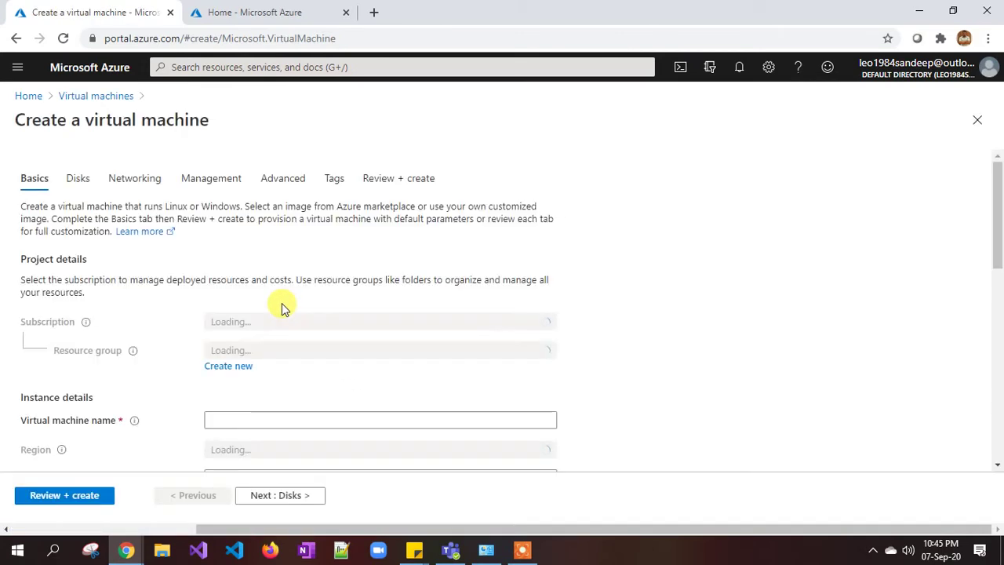
{"action": "left_click", "coordinate": [220, 367]}
{"action": "type", "text": "sandeep"}
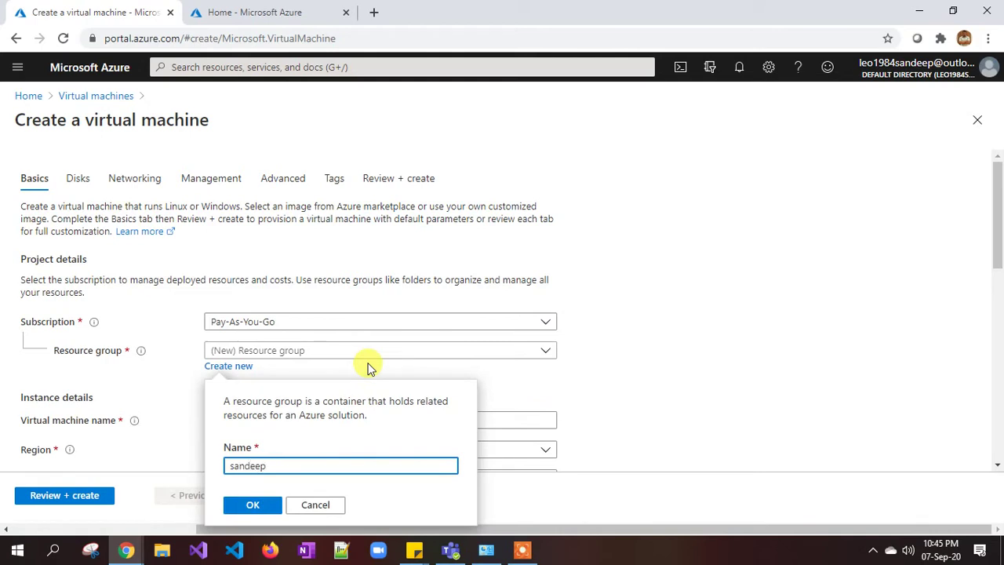
{"action": "left_click", "coordinate": [251, 505]}
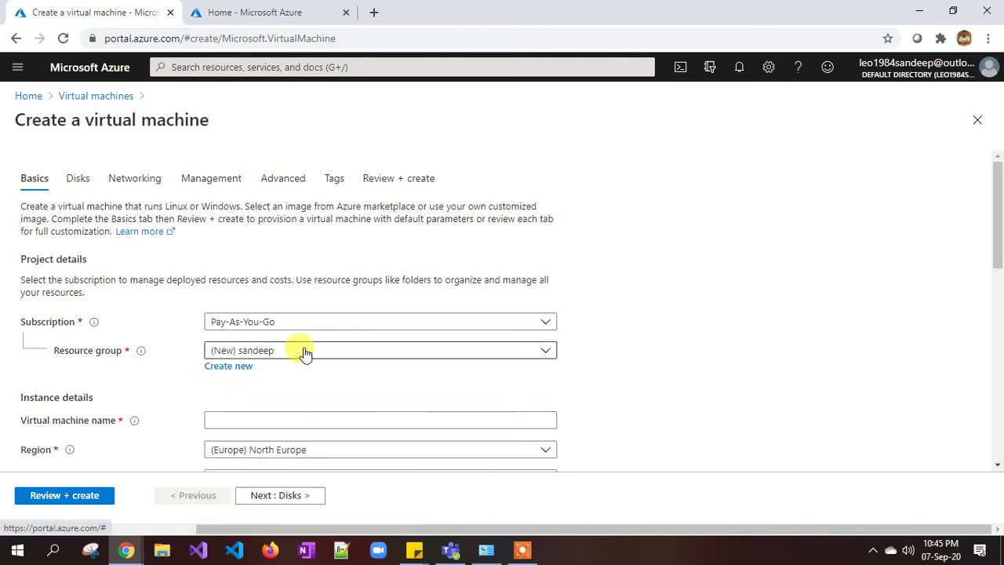
Name the virtual machine webserver01.
{"action": "scroll", "coordinate": [286, 328], "scroll_direction": "down", "scroll_amount": 2}
{"action": "left_click", "coordinate": [267, 273]}
{"action": "type", "text": "webserver01"}
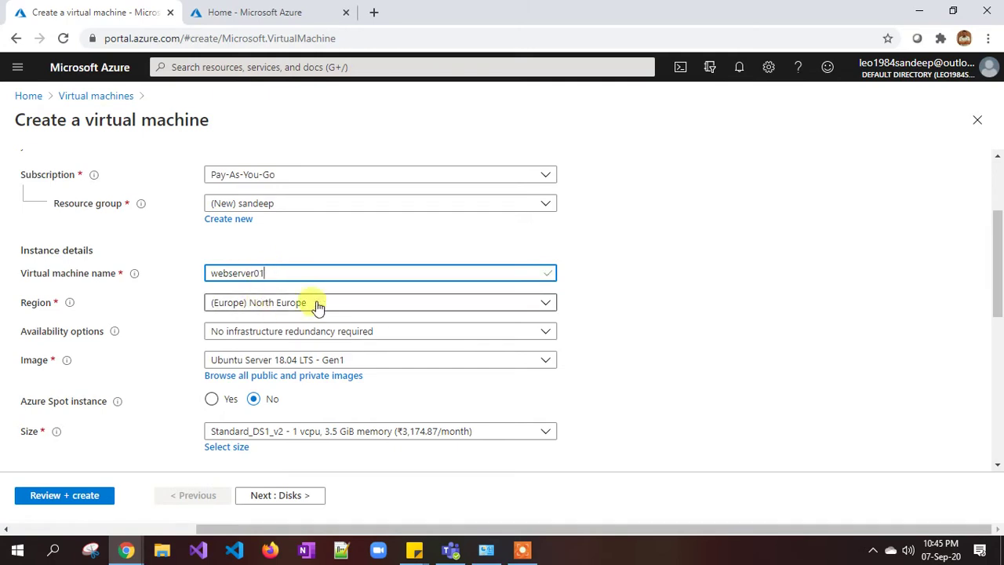
Set the availability option to Availability set and create a new set named myavset with the default fault and update domains.
{"action": "scroll", "coordinate": [284, 362], "scroll_direction": "down", "scroll_amount": 1}
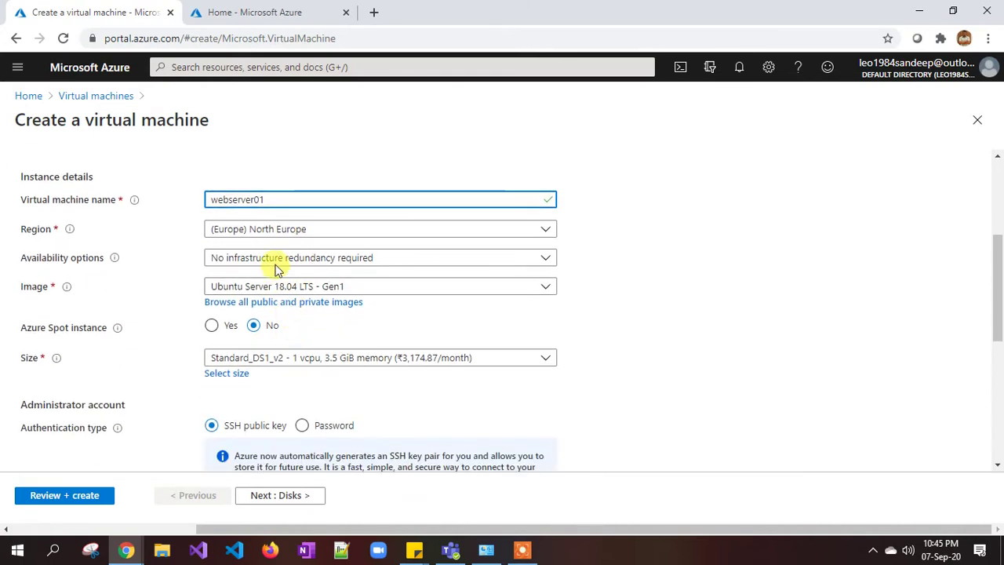
{"action": "left_click", "coordinate": [271, 258]}
{"action": "left_click", "coordinate": [257, 326]}
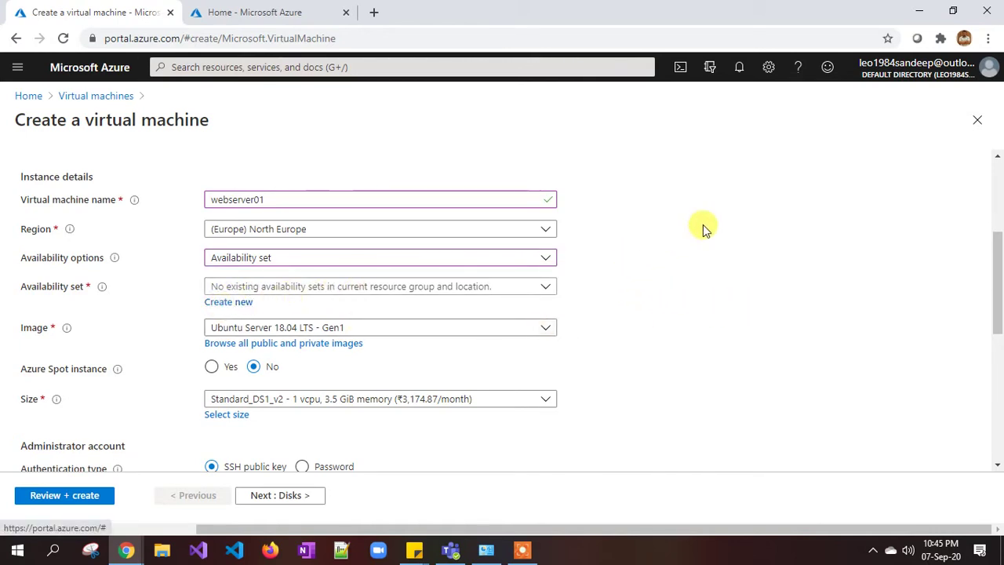
{"action": "left_click", "coordinate": [723, 204]}
{"action": "type", "text": "m"}
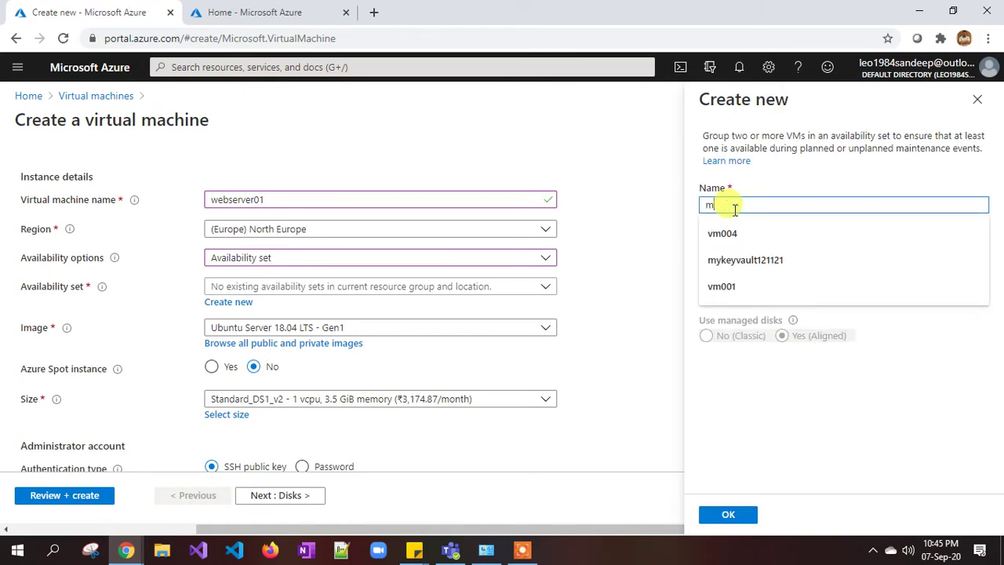
{"action": "type", "text": "yavset"}
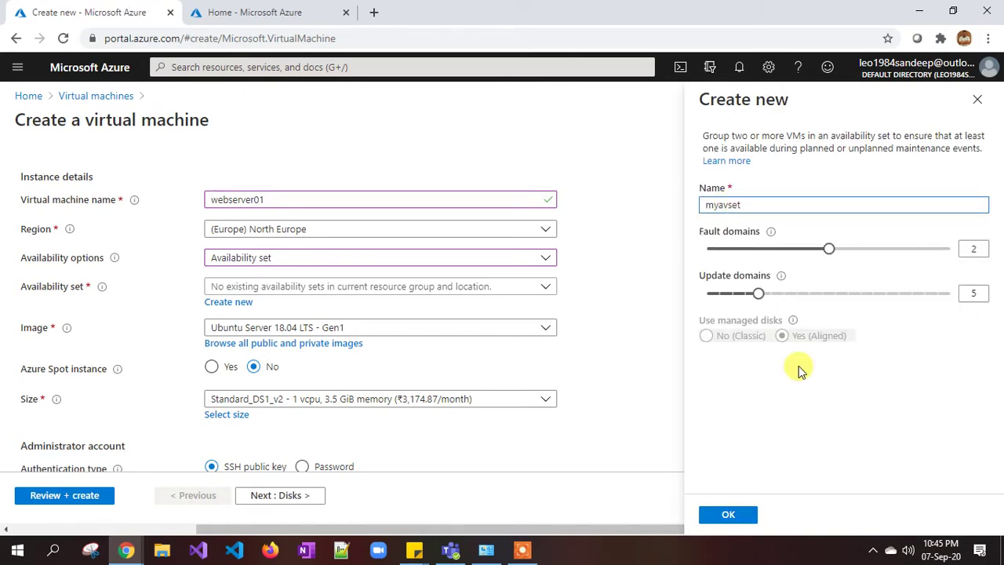
{"action": "left_click", "coordinate": [734, 516]}
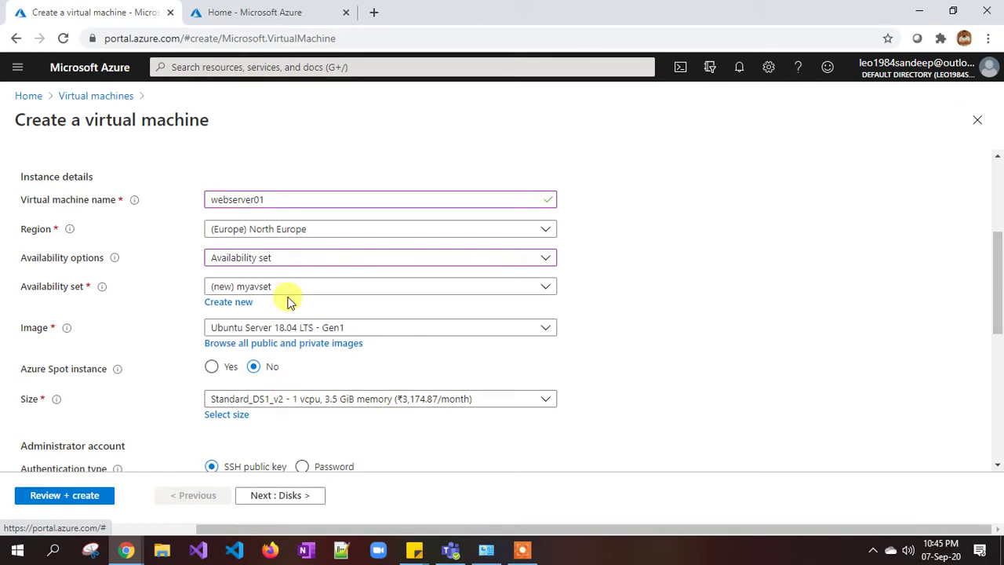
Set the virtual machine's image to Windows Server 2012 R2 Datacenter - Gen1.
{"action": "left_click", "coordinate": [298, 327]}
{"action": "scroll", "coordinate": [396, 283], "scroll_direction": "down", "scroll_amount": 1}
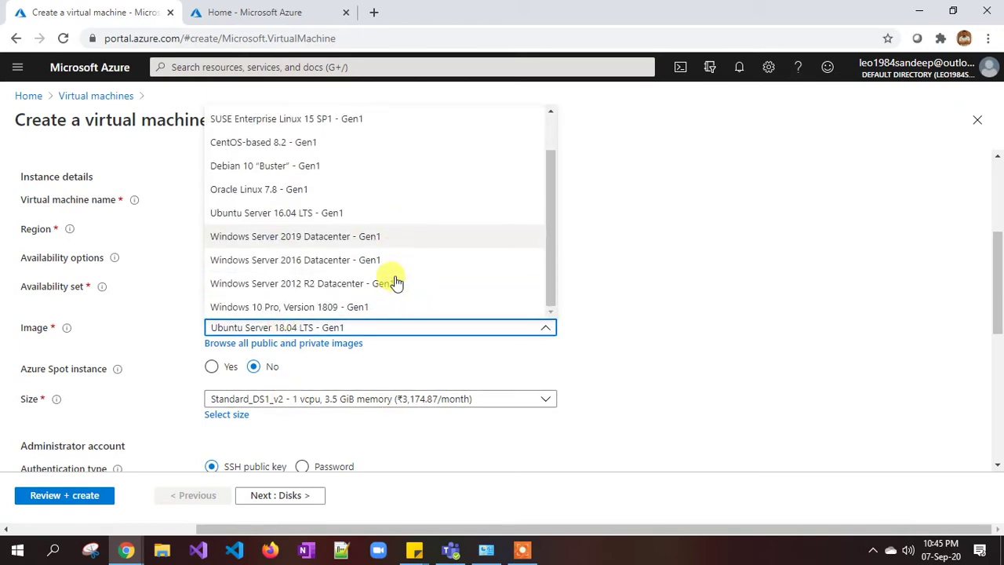
{"action": "left_click", "coordinate": [291, 286]}
Set the administrator account's username to azureuser.
{"action": "scroll", "coordinate": [291, 289], "scroll_direction": "down", "scroll_amount": 2}
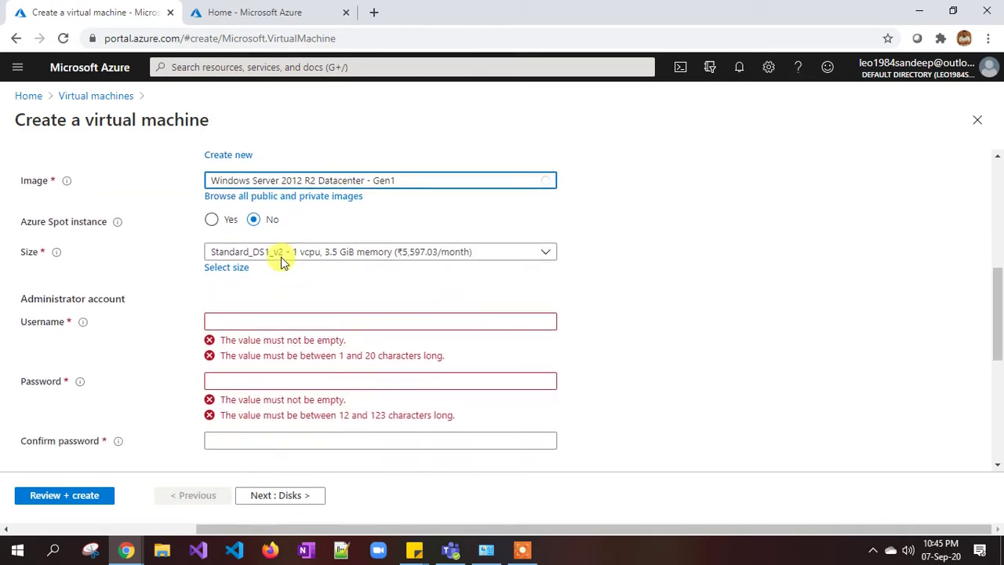
{"action": "left_click", "coordinate": [299, 320]}
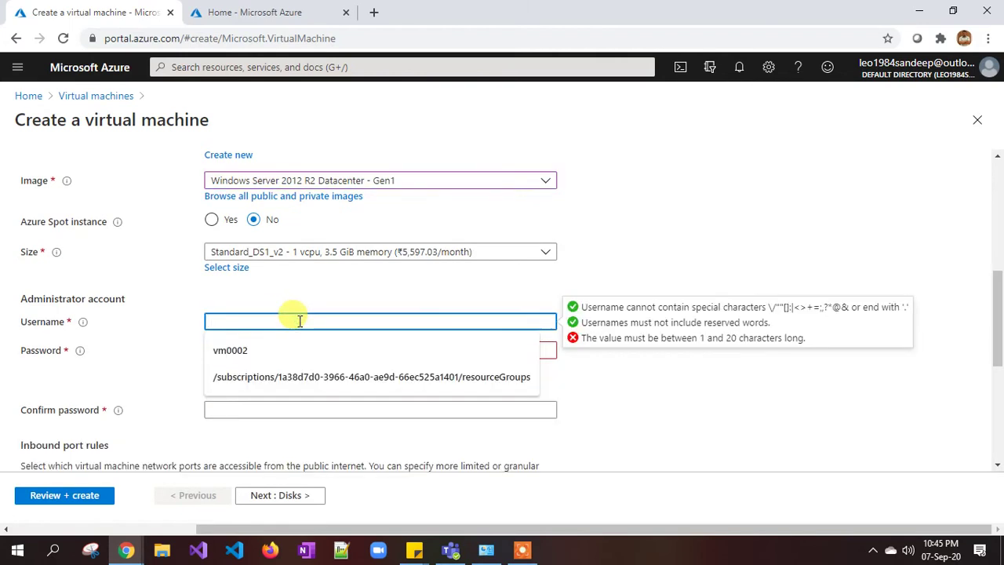
{"action": "type", "text": "azuresuer"}
{"action": "key", "text": "Tab"}
{"action": "key", "text": "shift+Tab"}
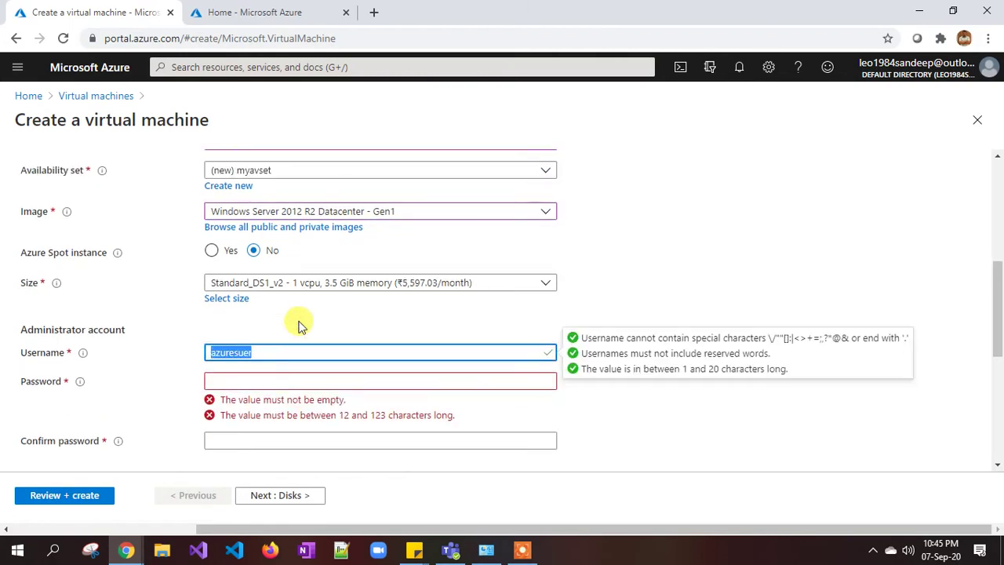
{"action": "type", "text": "azureuser"}
{"action": "key", "text": "Tab"}
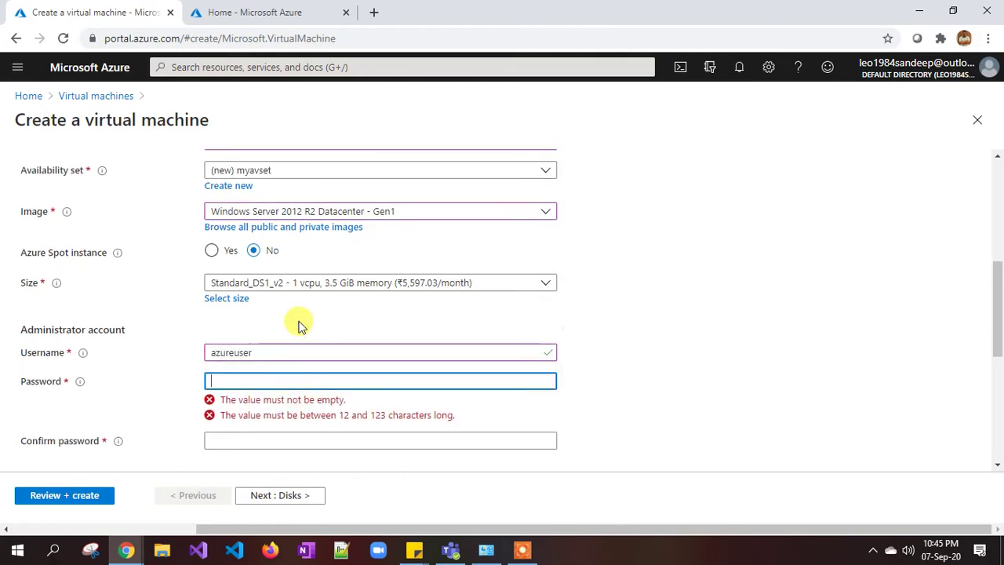
Enter the administrator account password and repeat it in the password confirmation.
{"action": "type", "text": "P••••••••"}
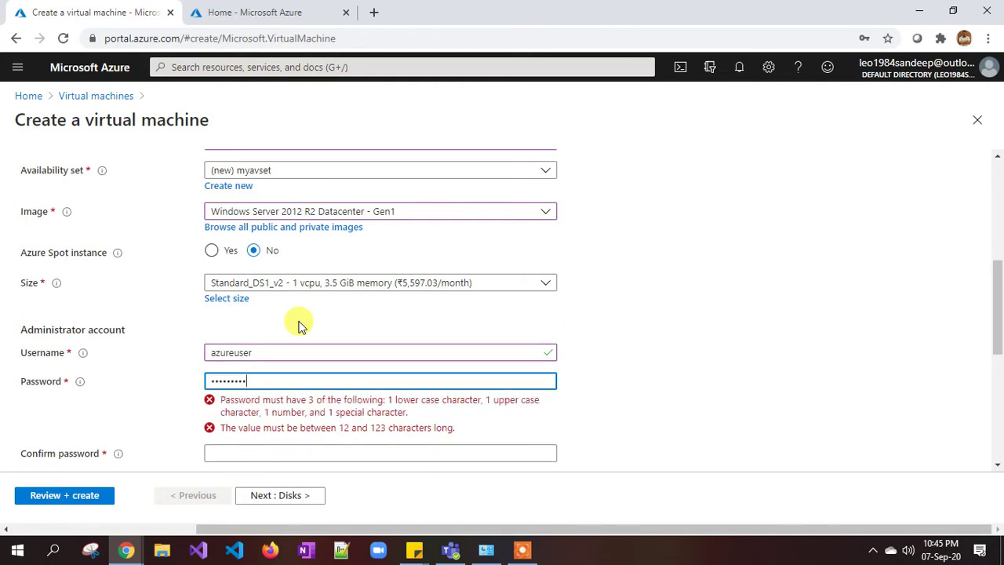
{"action": "key", "text": "Tab"}
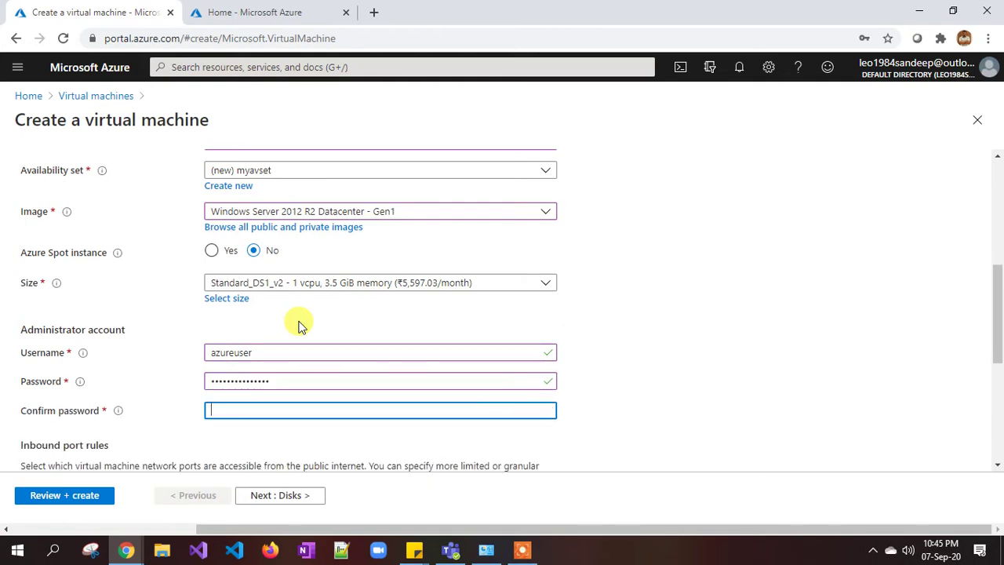
{"action": "type", "text": "P••••••"}
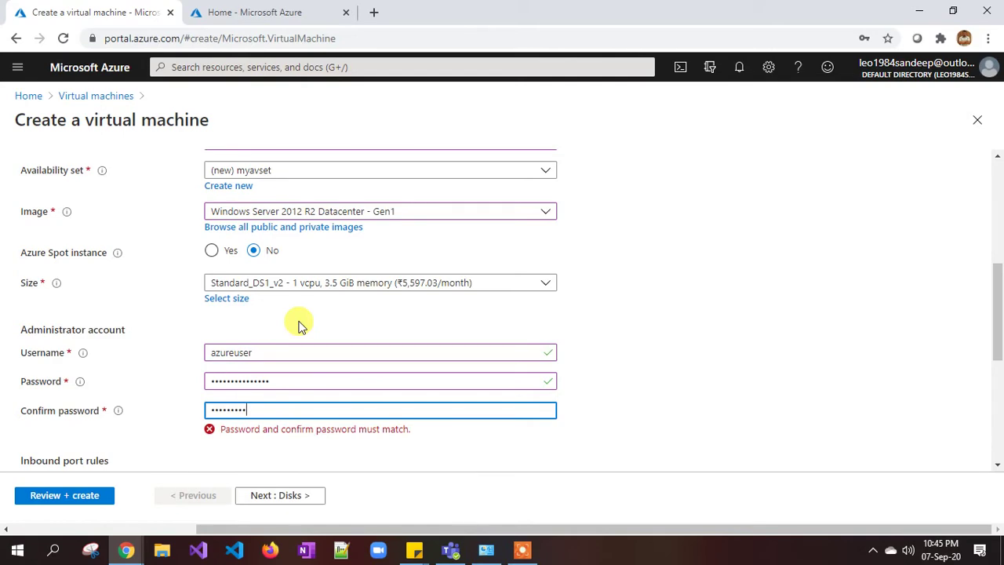
{"action": "scroll", "coordinate": [299, 323], "scroll_direction": "down", "scroll_amount": 4}
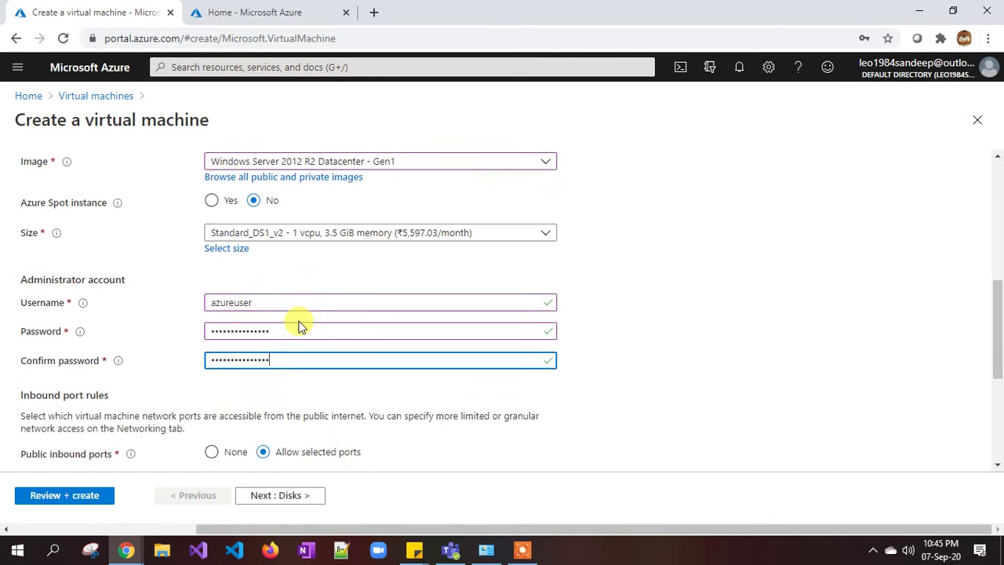
Set the OS disk type to Standard HDD in the virtual machine's disk options.
{"action": "left_click", "coordinate": [290, 505]}
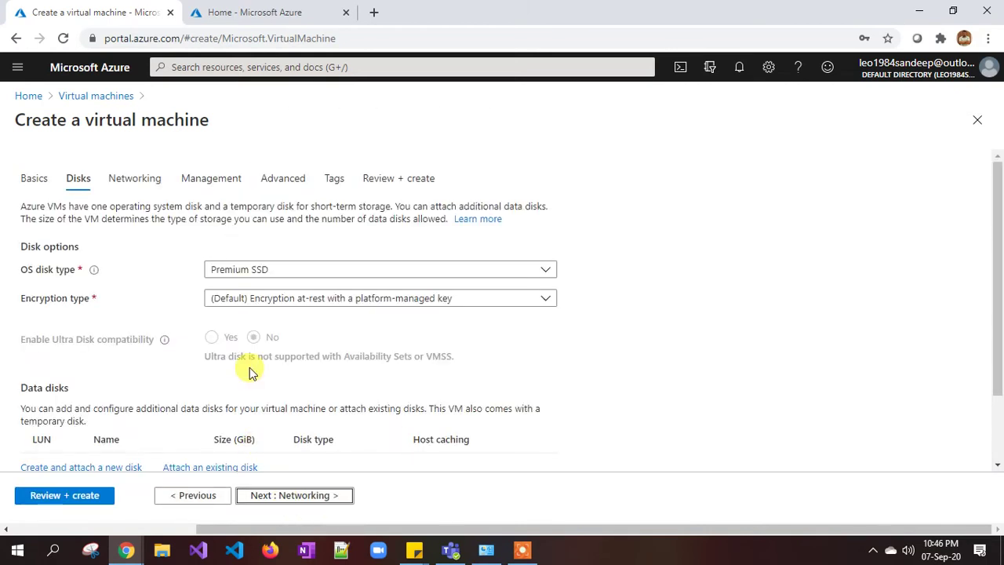
{"action": "scroll", "coordinate": [251, 372], "scroll_direction": "down", "scroll_amount": 2}
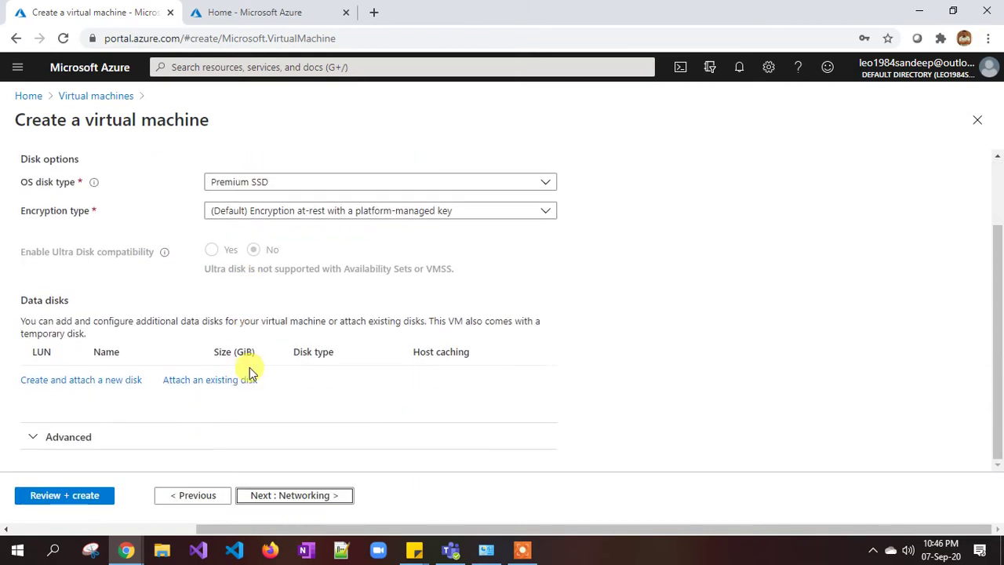
{"action": "left_click", "coordinate": [247, 185]}
{"action": "left_click", "coordinate": [253, 202]}
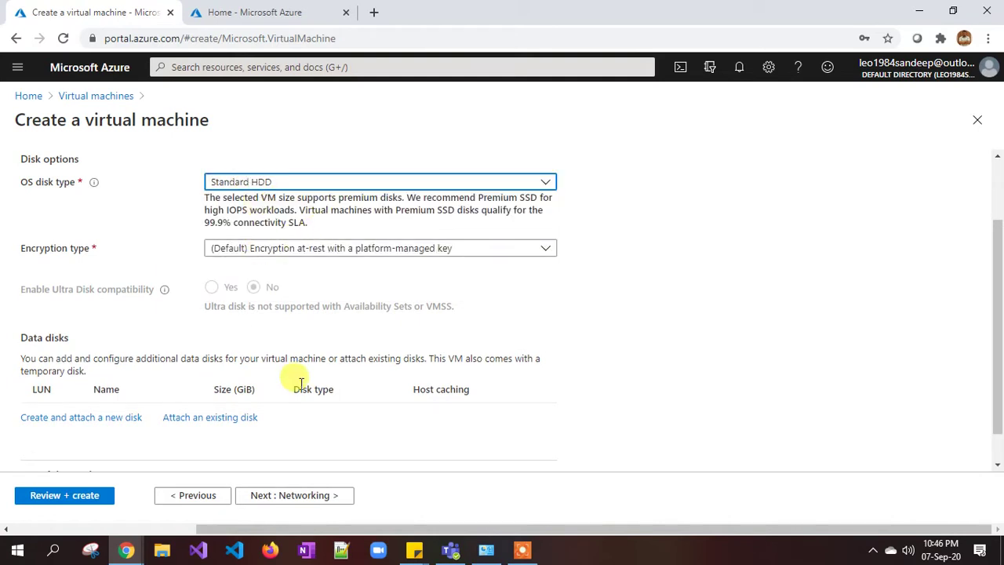
{"action": "scroll", "coordinate": [329, 438], "scroll_direction": "down", "scroll_amount": 1}
Set the NIC network security group to None in the virtual machine's networking settings.
{"action": "left_click", "coordinate": [304, 495]}
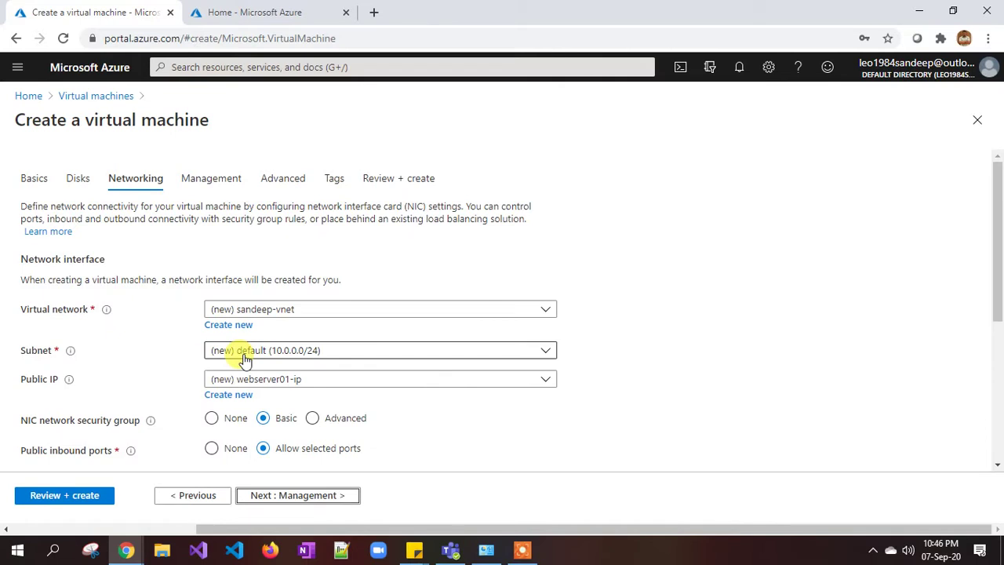
{"action": "scroll", "coordinate": [245, 382], "scroll_direction": "down", "scroll_amount": 1}
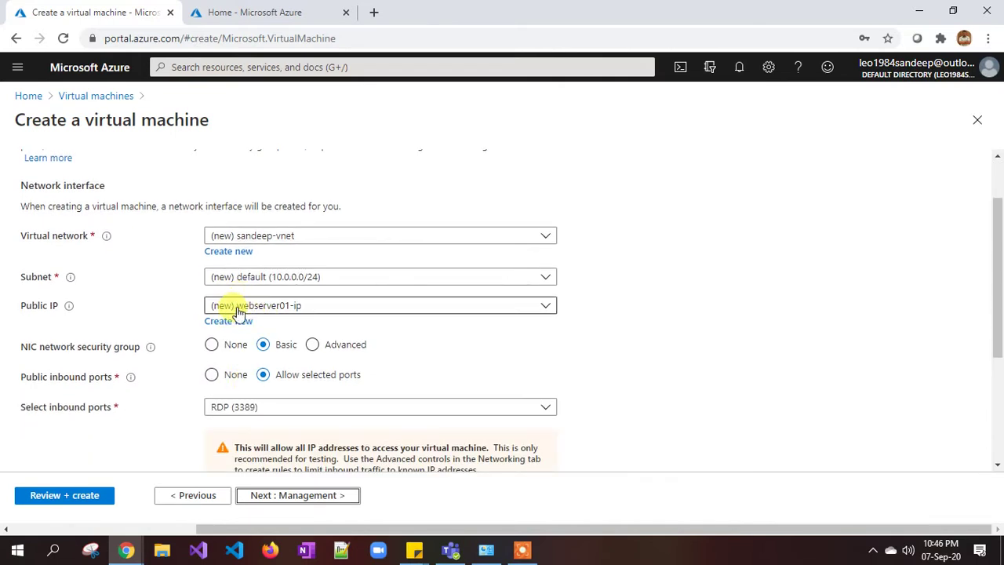
{"action": "left_click", "coordinate": [211, 345]}
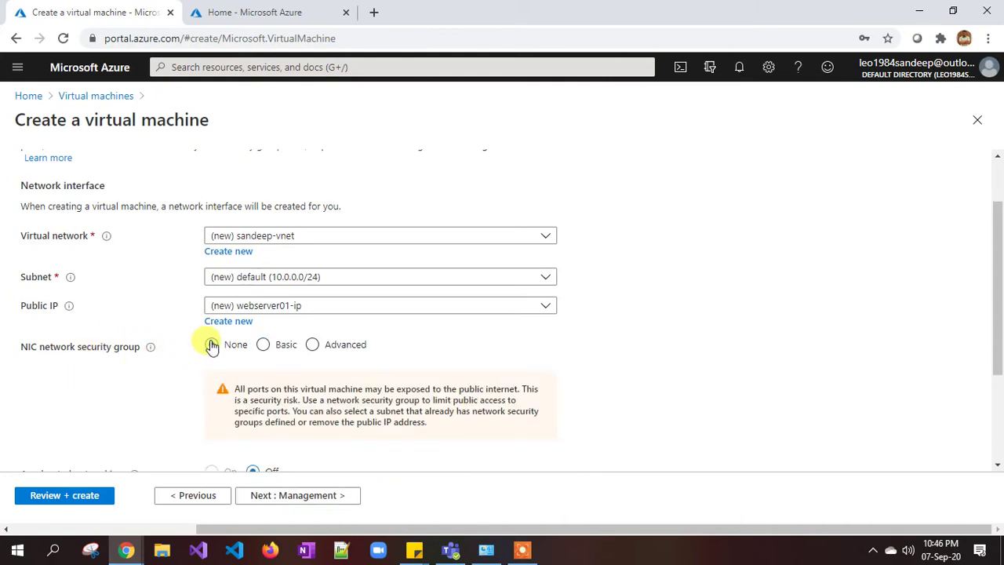
{"action": "scroll", "coordinate": [208, 343], "scroll_direction": "down", "scroll_amount": 3}
Disable boot diagnostics in the management settings and submit the reviewed virtual machine for creation.
{"action": "left_click", "coordinate": [303, 499]}
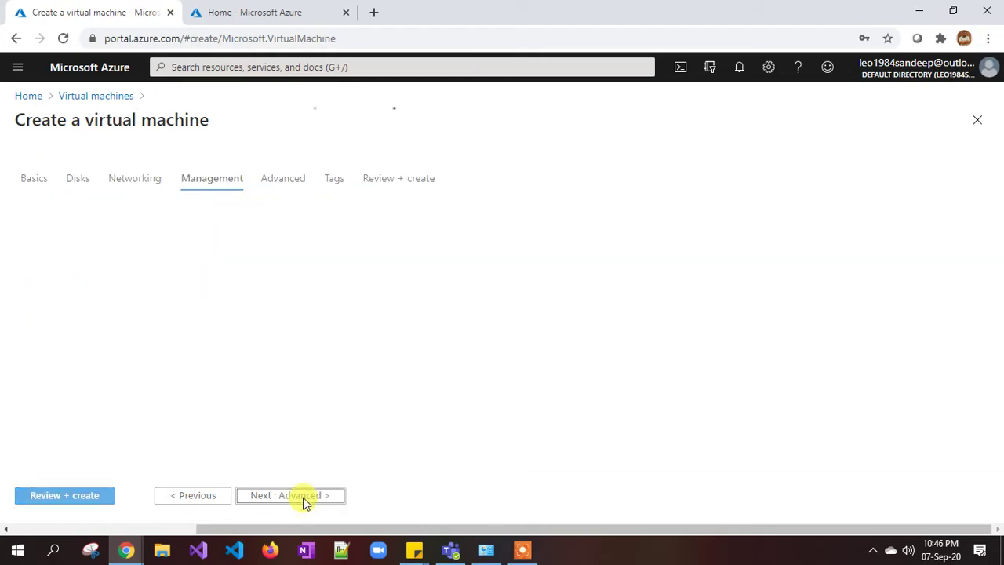
{"action": "left_click", "coordinate": [210, 403]}
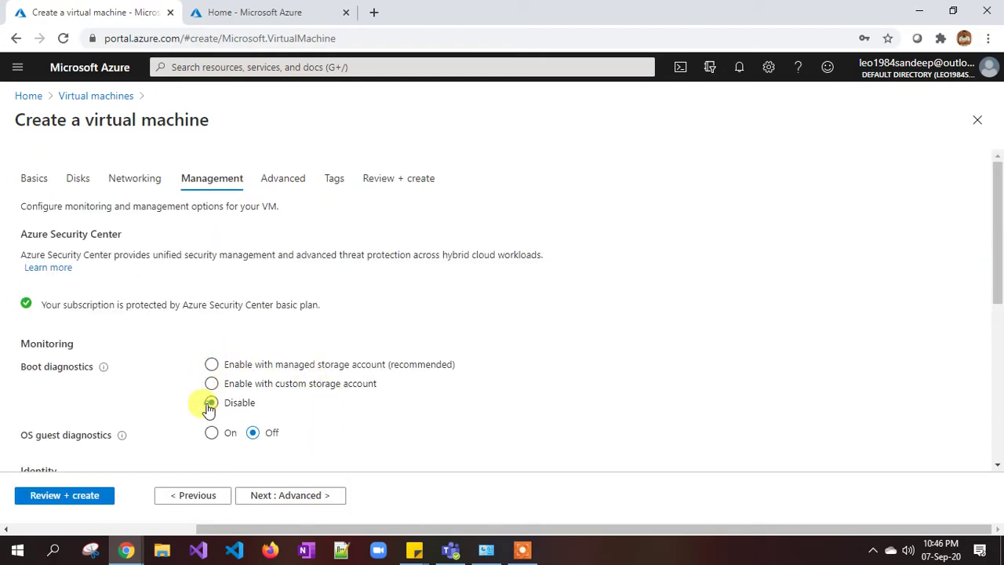
{"action": "scroll", "coordinate": [265, 370], "scroll_direction": "down", "scroll_amount": 1}
{"action": "scroll", "coordinate": [265, 370], "scroll_direction": "down", "scroll_amount": 3}
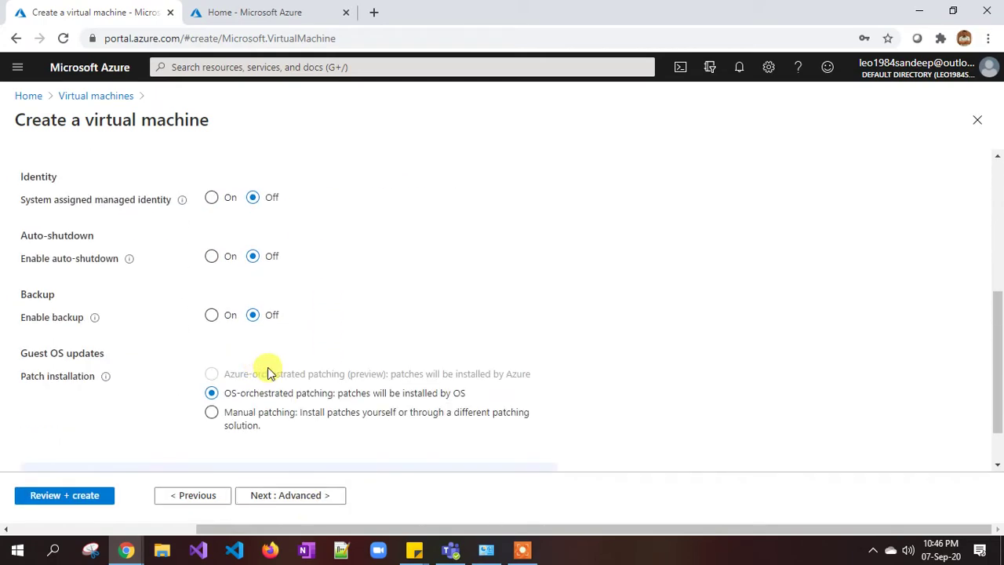
{"action": "left_click", "coordinate": [64, 495]}
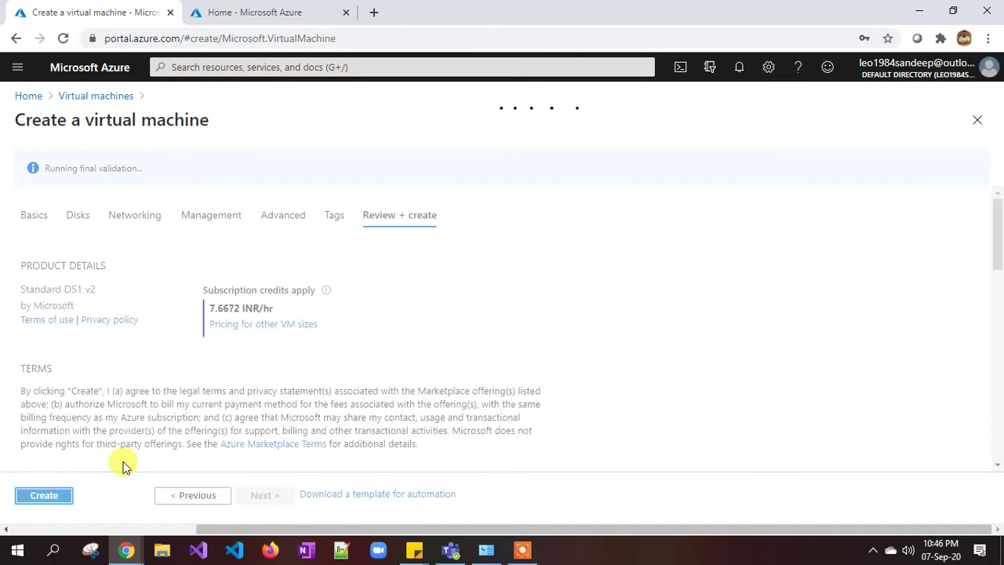
{"action": "left_click", "coordinate": [44, 495]}
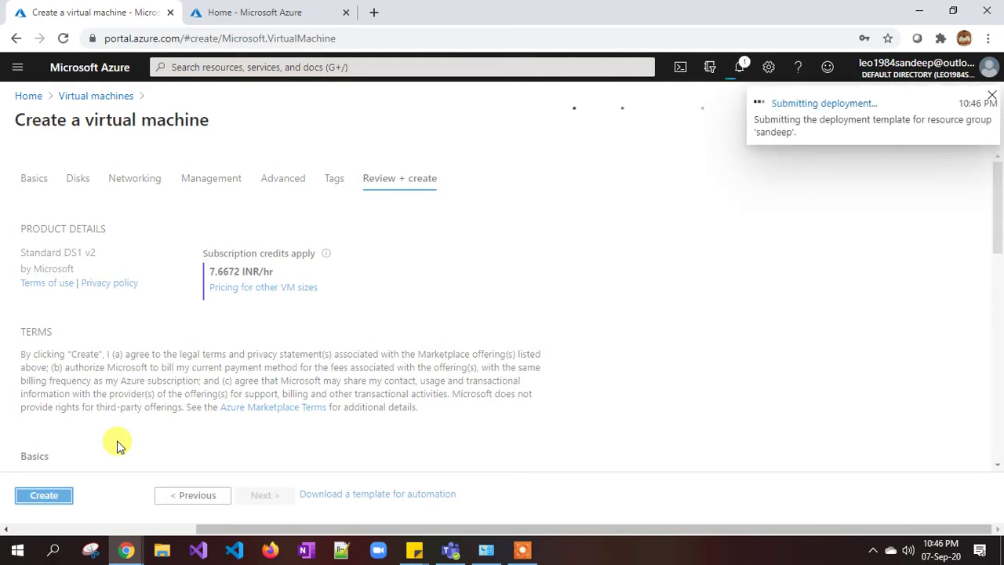
Start creating a second virtual machine in the other open portal session.
{"action": "left_click", "coordinate": [263, 12]}
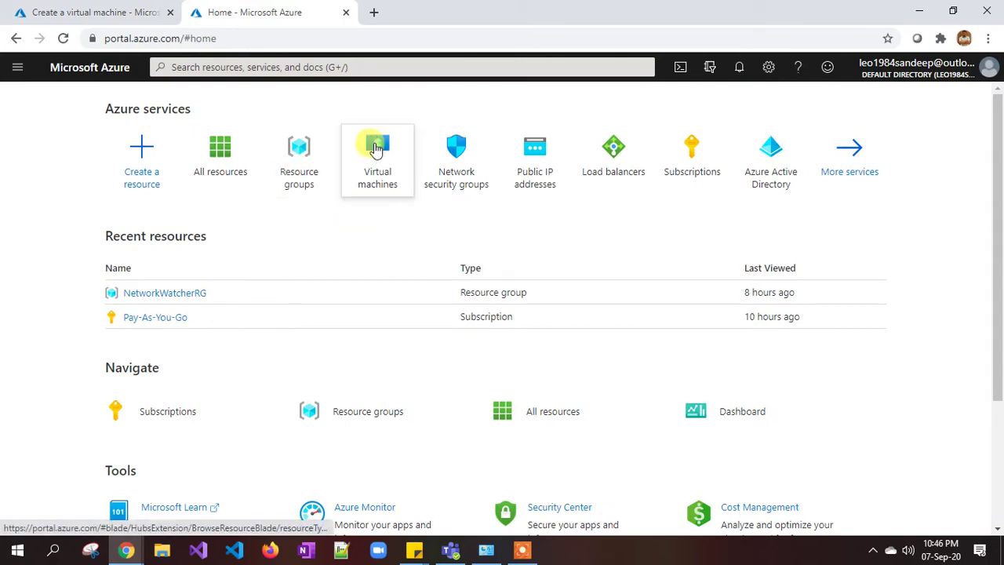
{"action": "left_click", "coordinate": [376, 164]}
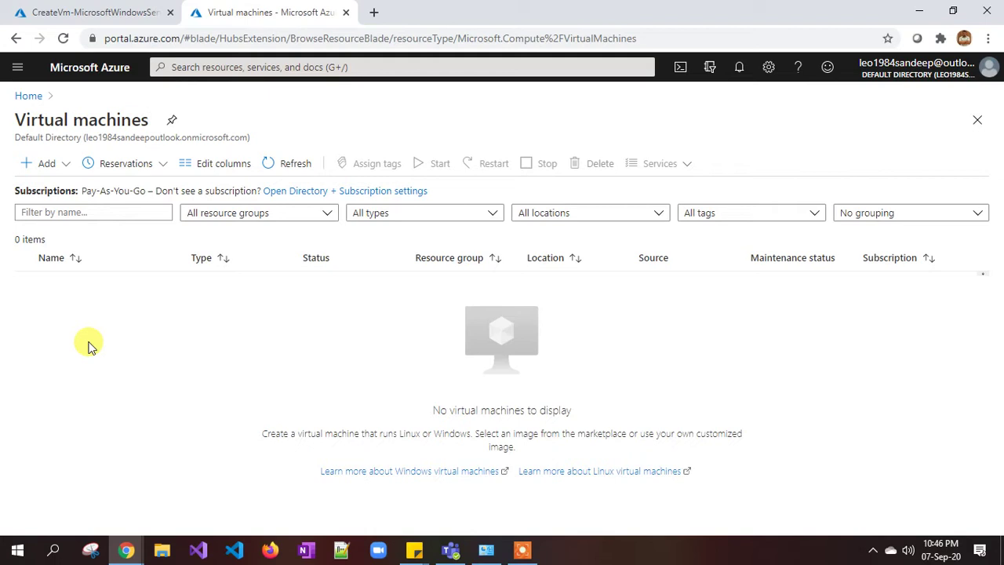
{"action": "left_click", "coordinate": [47, 163]}
{"action": "left_click", "coordinate": [61, 192]}
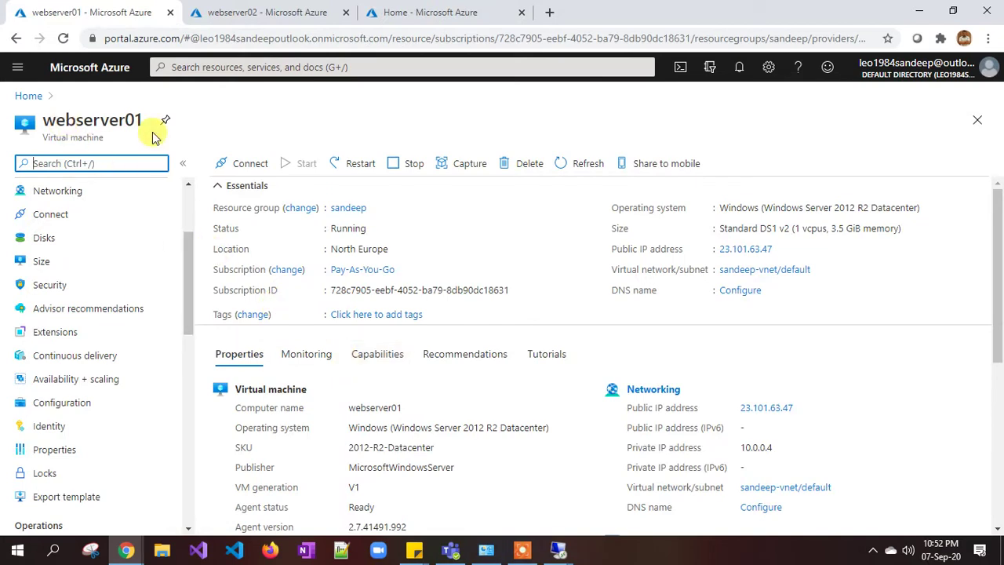
Examine the availability and scaling settings of the webserver02 virtual machine.
{"action": "left_click", "coordinate": [262, 15]}
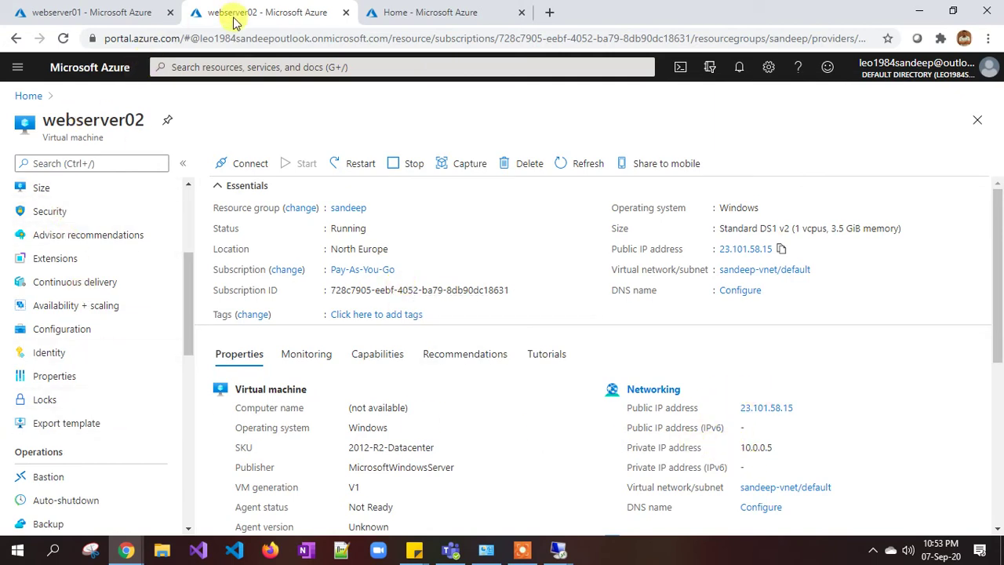
{"action": "left_click", "coordinate": [84, 306]}
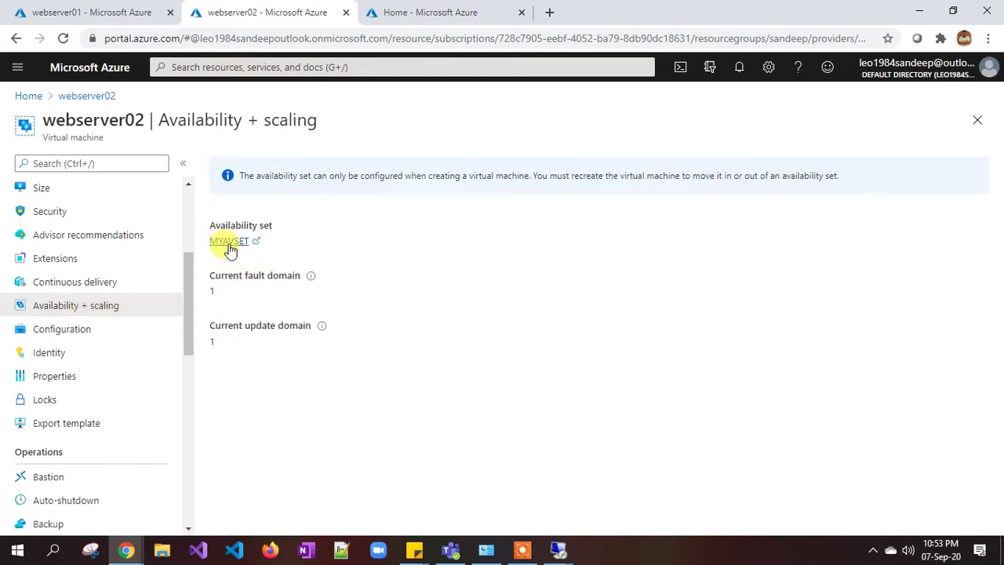
Examine the availability and scaling, networking and overview details of the webserver01 virtual machine.
{"action": "left_click", "coordinate": [106, 13]}
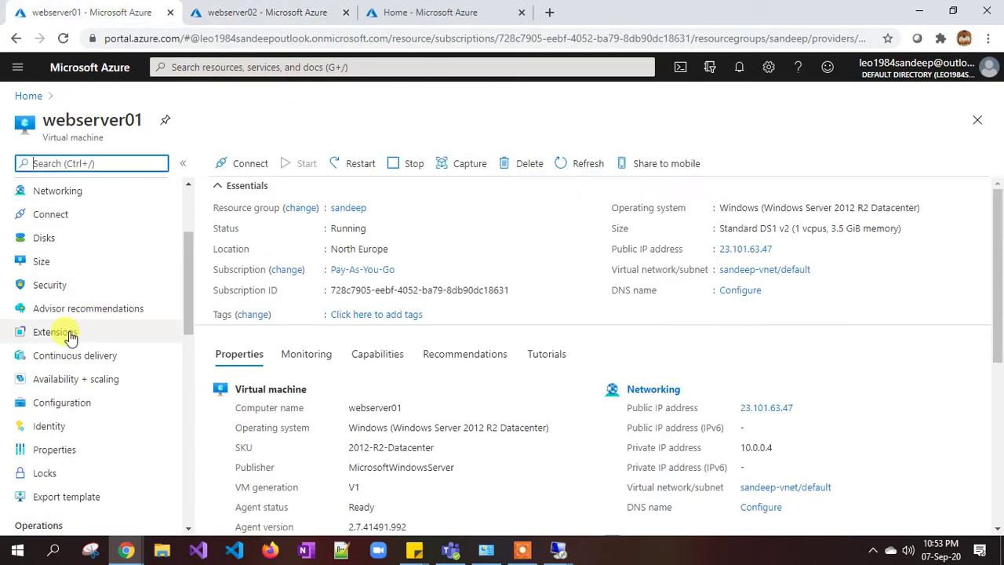
{"action": "left_click", "coordinate": [61, 380]}
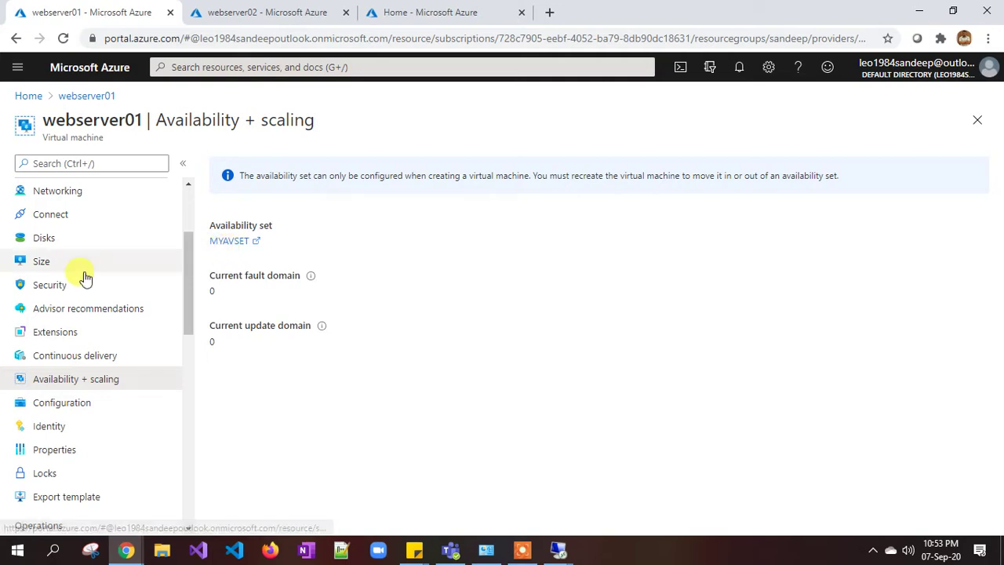
{"action": "scroll", "coordinate": [83, 271], "scroll_direction": "up", "scroll_amount": 3}
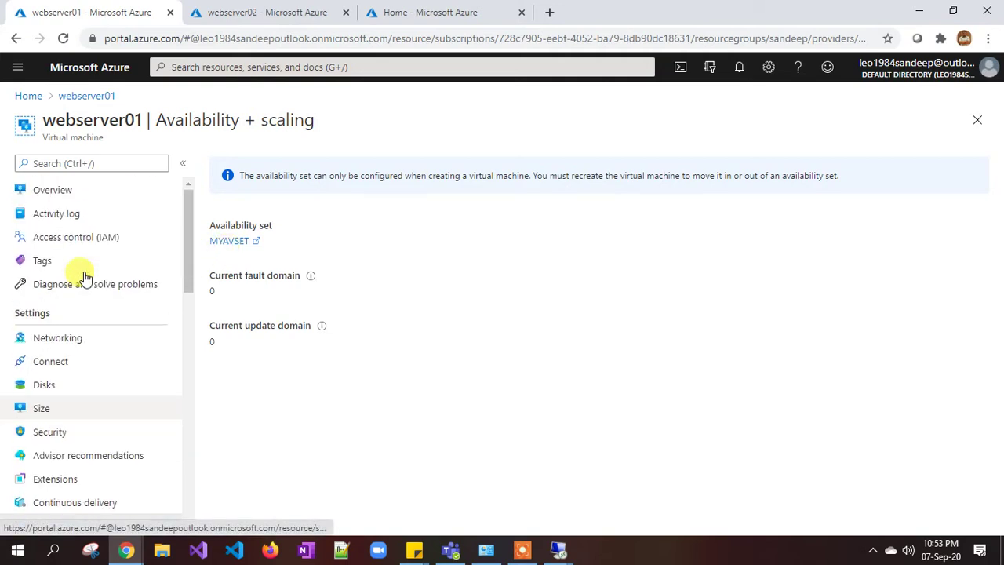
{"action": "left_click", "coordinate": [71, 346]}
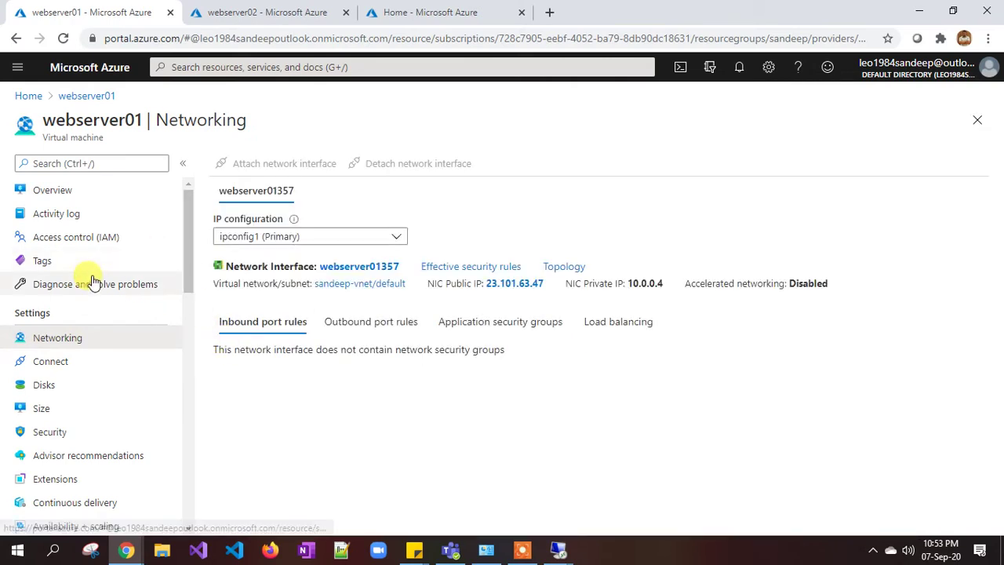
{"action": "left_click", "coordinate": [73, 195]}
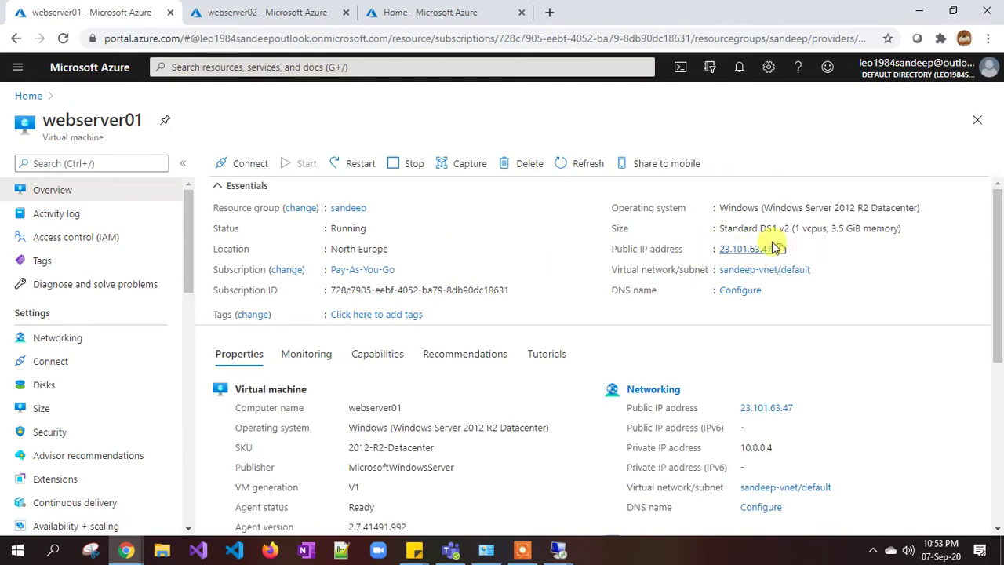
View the overview details of the webserver02 virtual machine.
{"action": "left_click", "coordinate": [292, 14]}
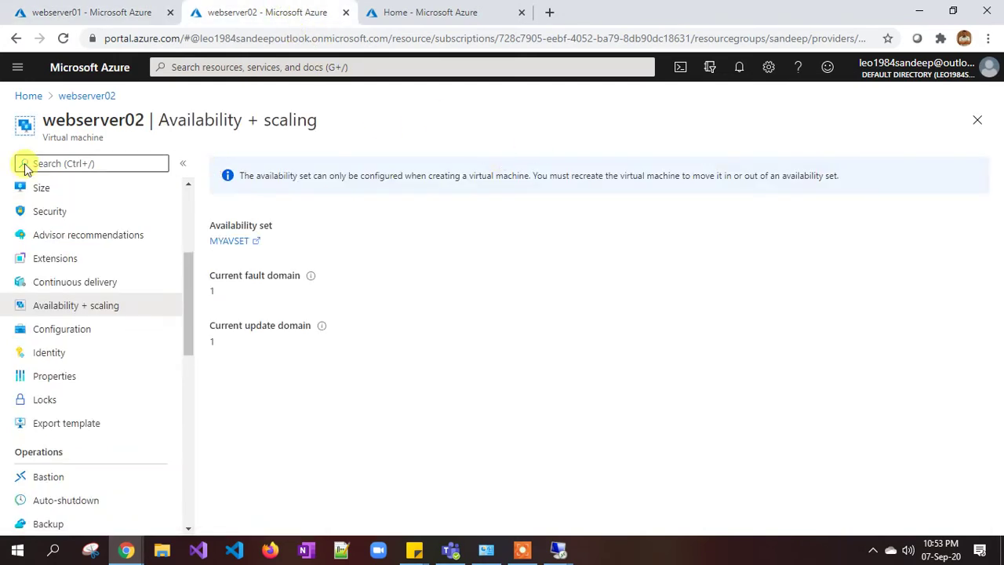
{"action": "scroll", "coordinate": [72, 200], "scroll_direction": "up", "scroll_amount": 5}
{"action": "left_click", "coordinate": [69, 189]}
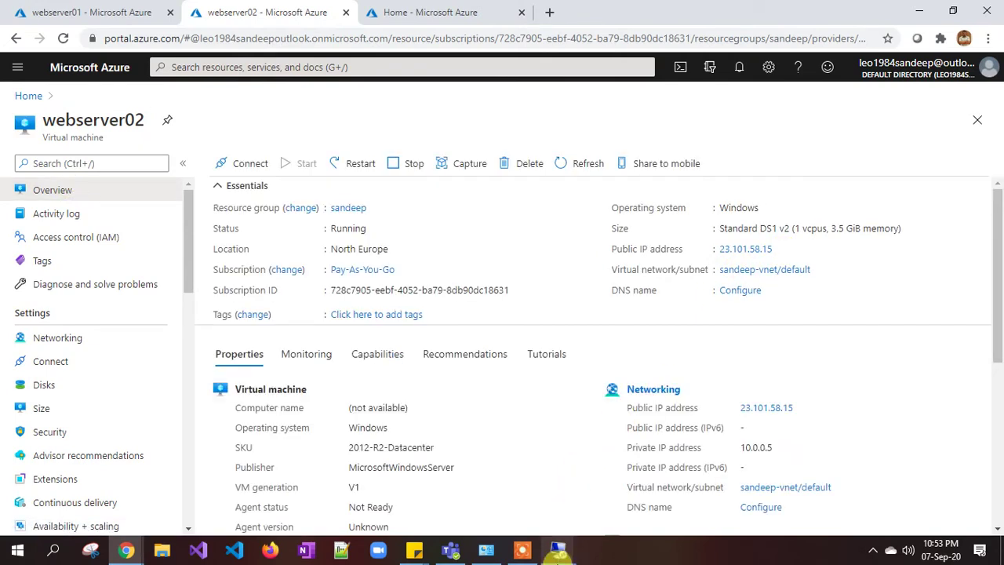
Switch to webserver02's Remote Desktop session and close its Add Roles and Features Wizard and Server Manager.
{"action": "mouse_move", "coordinate": [557, 549]}
{"action": "left_click", "coordinate": [513, 512]}
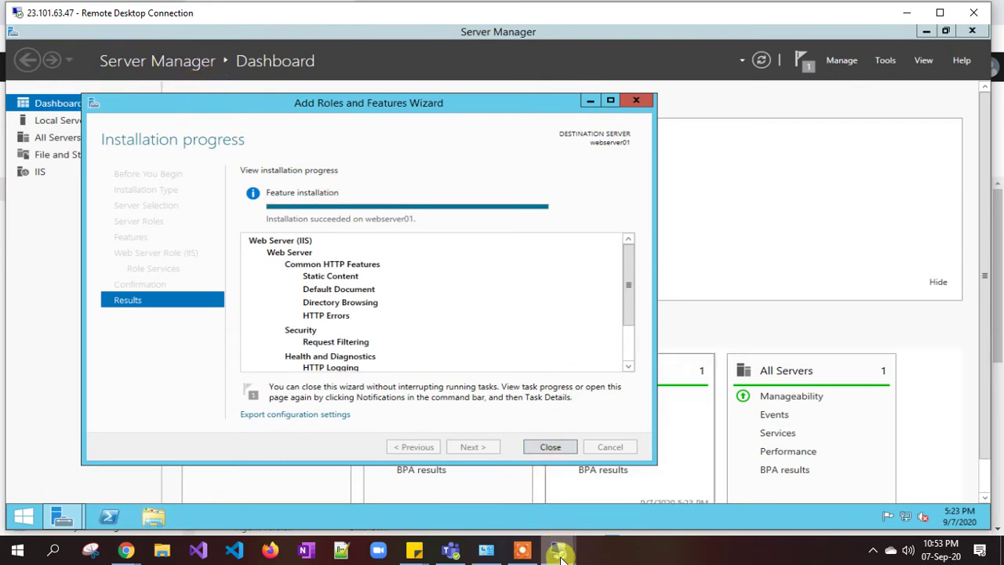
{"action": "mouse_move", "coordinate": [557, 549]}
{"action": "left_click", "coordinate": [617, 513]}
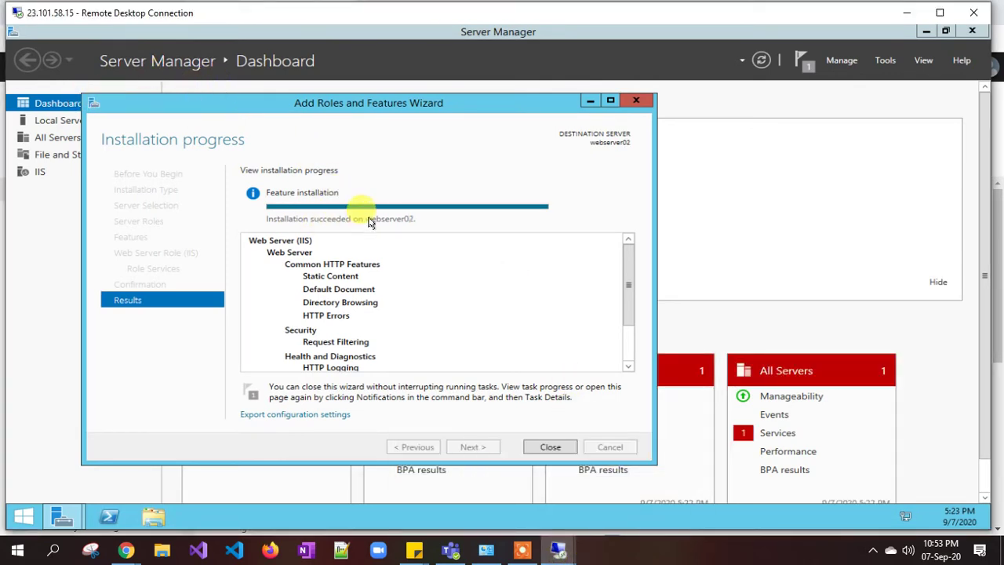
{"action": "left_click", "coordinate": [550, 448]}
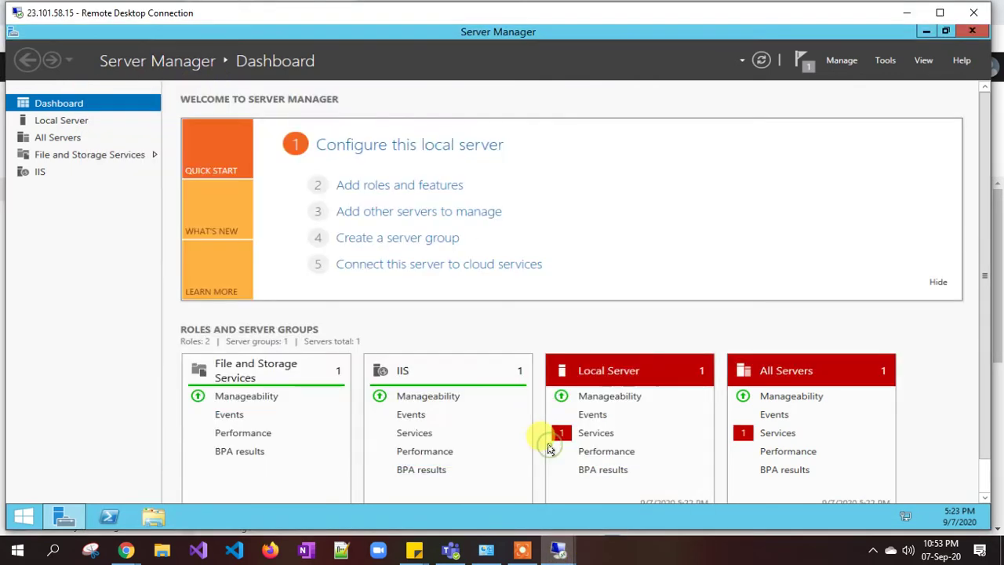
{"action": "left_click", "coordinate": [972, 31]}
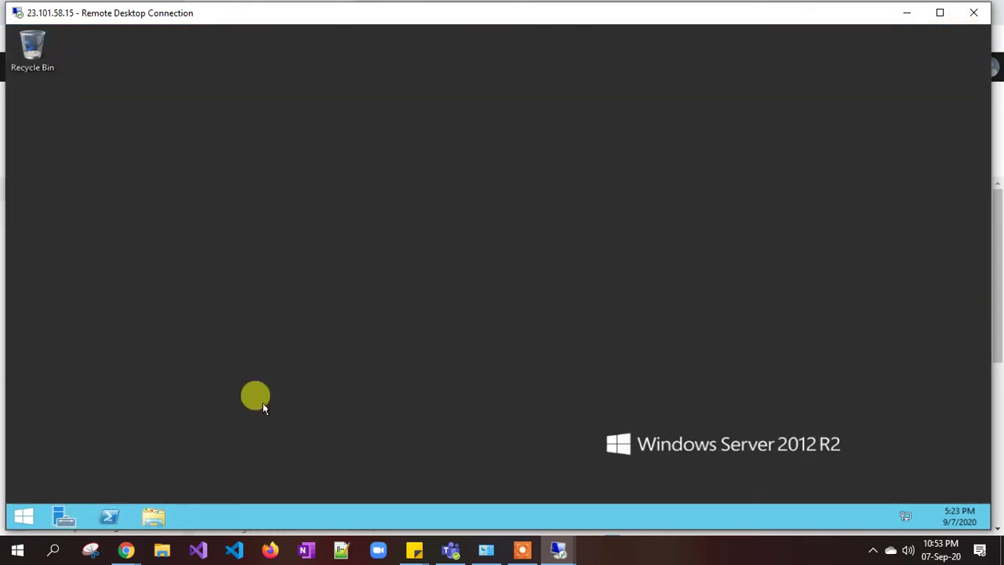
Open the iisstart HTML file from C:\inetpub\wwwroot on webserver02 in Notepad.
{"action": "left_click", "coordinate": [156, 514]}
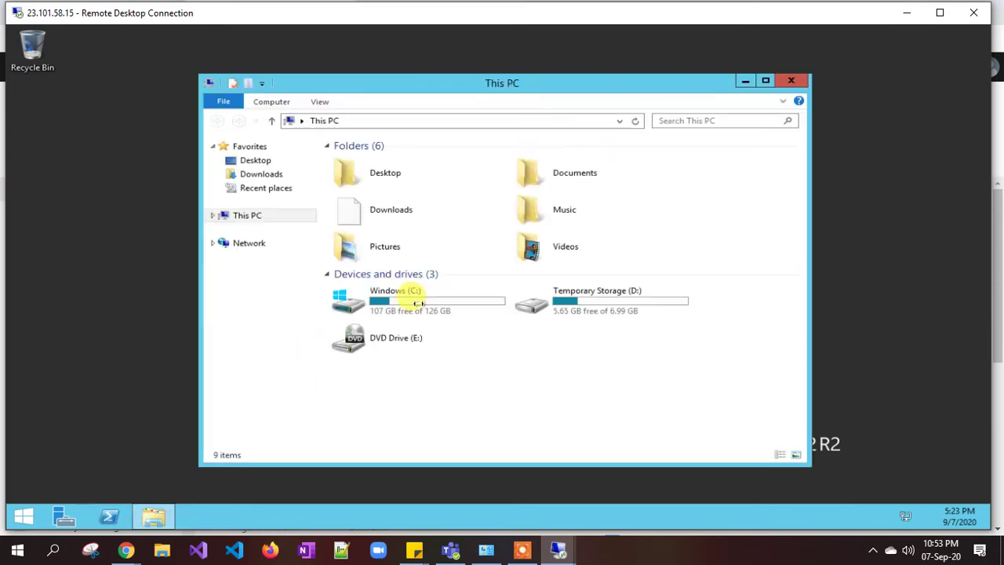
{"action": "left_click", "coordinate": [410, 295]}
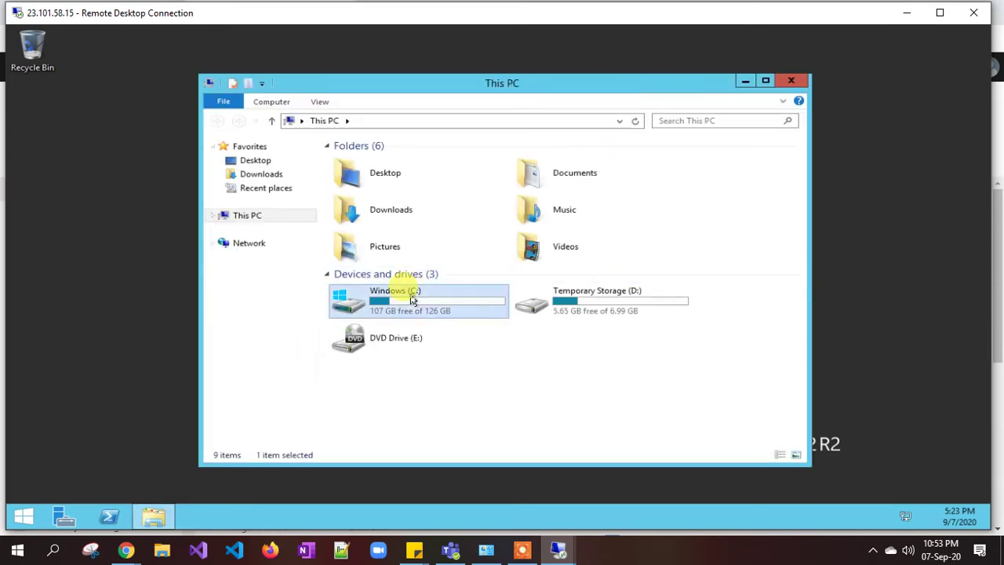
{"action": "double_click", "coordinate": [411, 299]}
{"action": "double_click", "coordinate": [367, 159]}
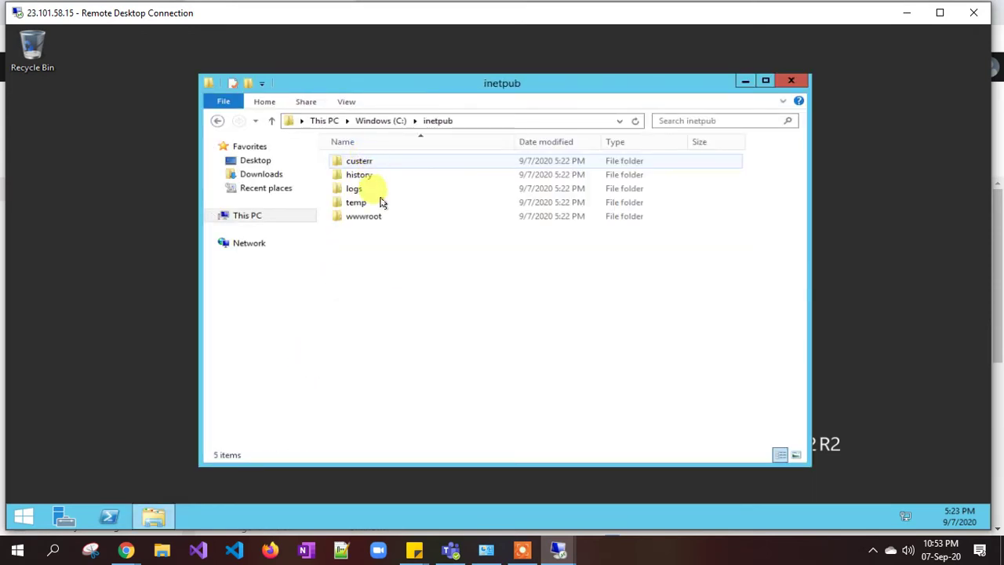
{"action": "left_click", "coordinate": [364, 218]}
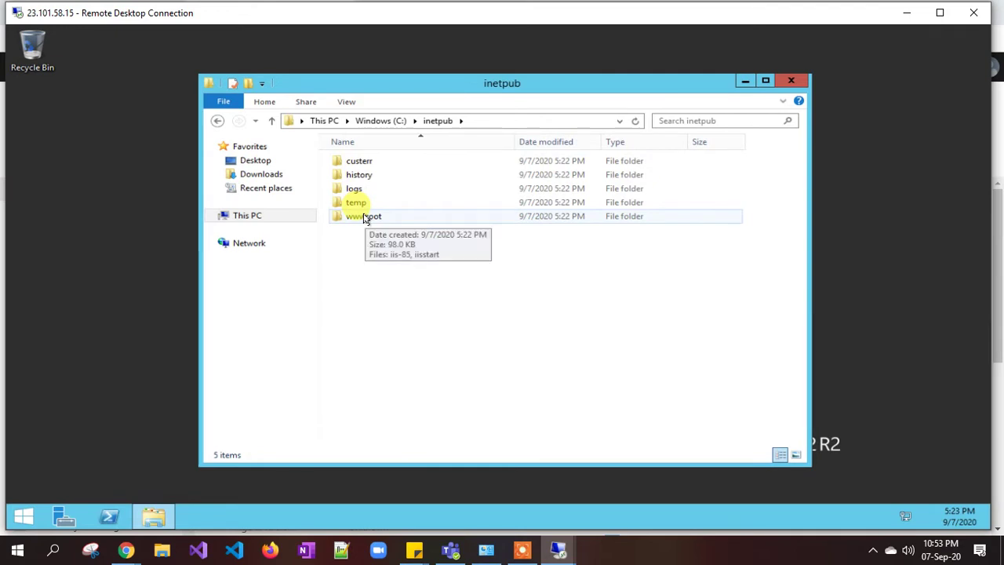
{"action": "double_click", "coordinate": [365, 217]}
{"action": "right_click", "coordinate": [360, 179]}
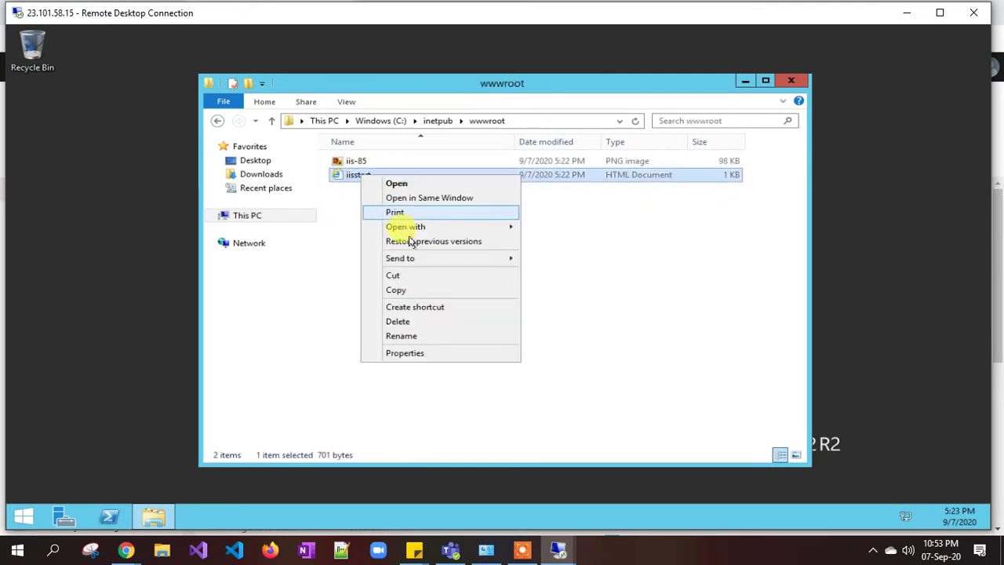
{"action": "mouse_move", "coordinate": [426, 226]}
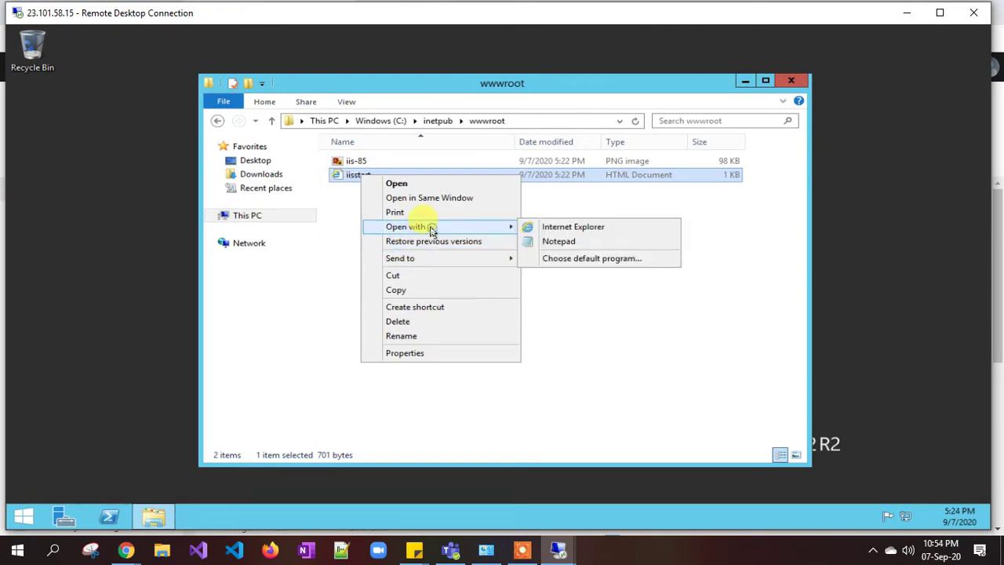
{"action": "left_click", "coordinate": [573, 242]}
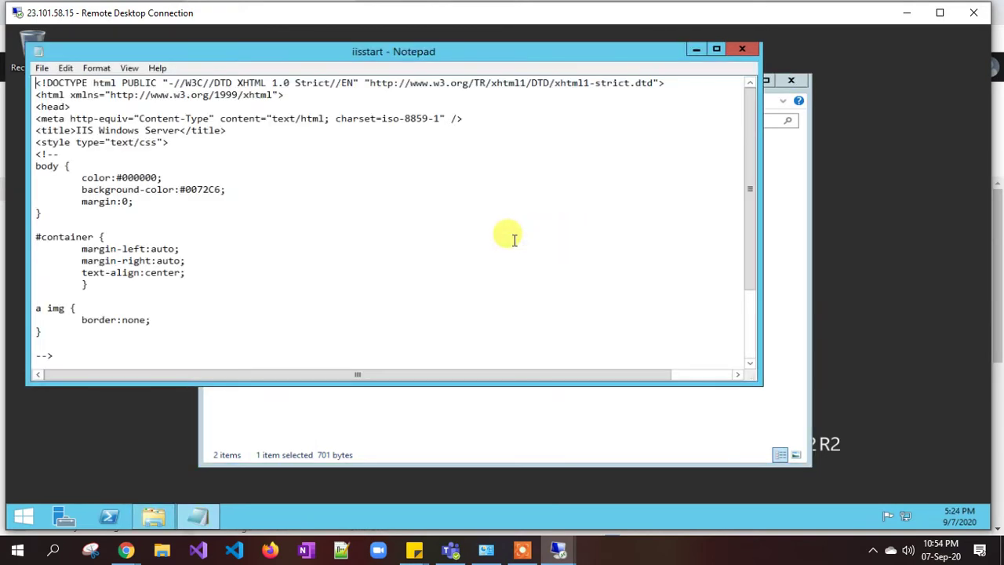
Replace the entire iisstart content with "This is WEBSERVER-02", save it, and close the file and its folder.
{"action": "key", "text": "ctrl+a"}
{"action": "type", "text": "This i"}
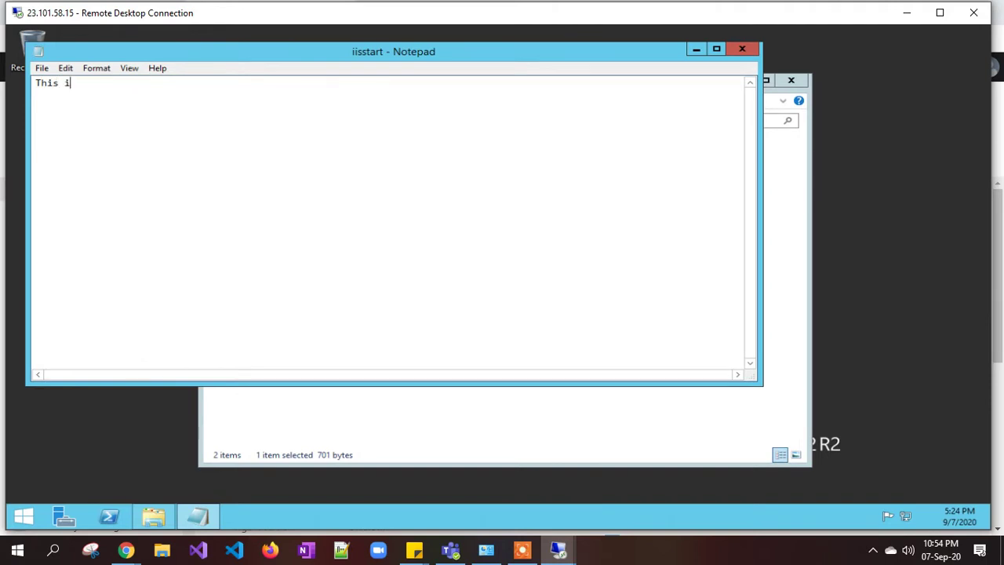
{"action": "type", "text": "s"}
{"action": "key", "text": "Caps_Lock"}
{"action": "type", "text": "WEBSERVER-02"}
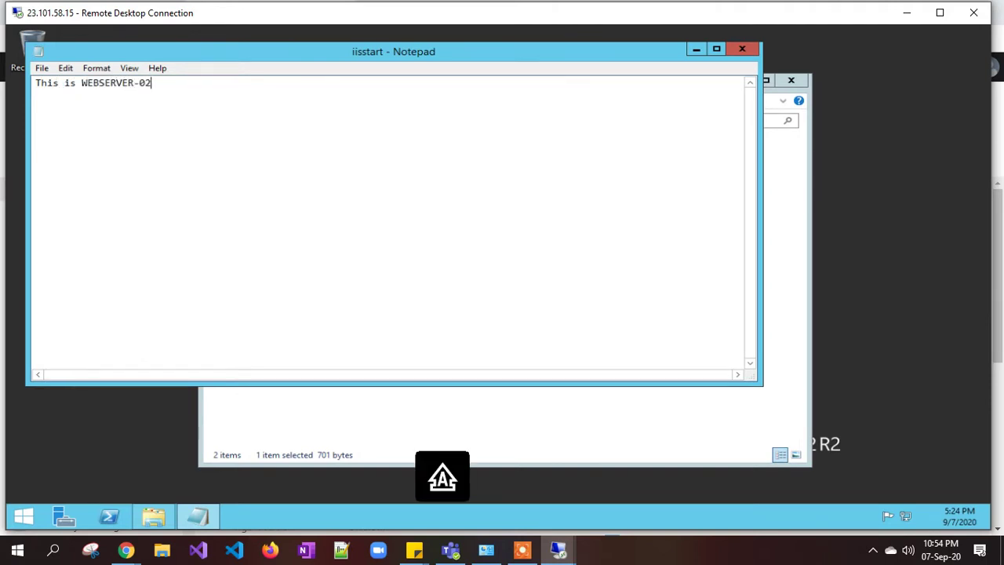
{"action": "key", "text": "ctrl+s"}
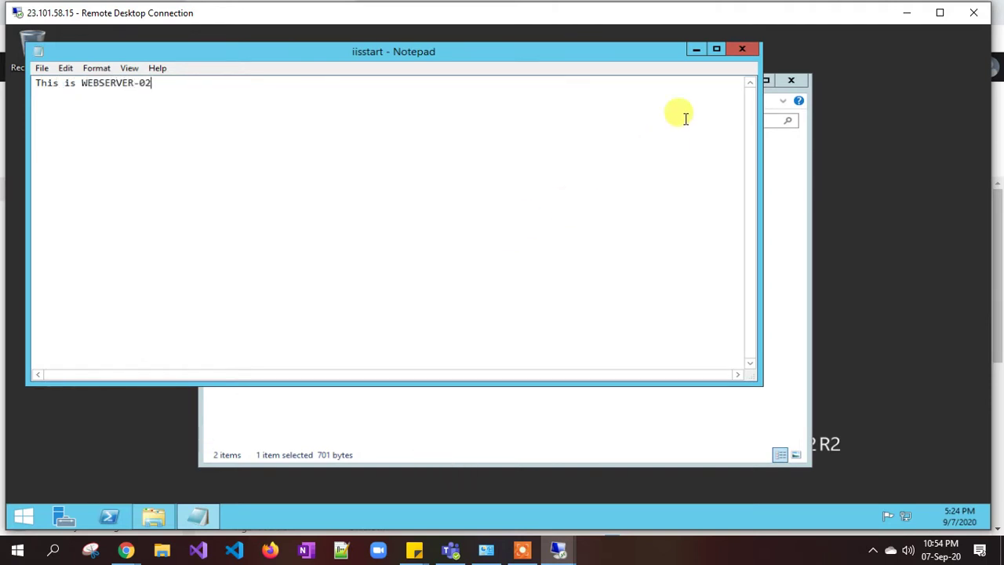
{"action": "left_click", "coordinate": [743, 51]}
{"action": "left_click", "coordinate": [790, 80]}
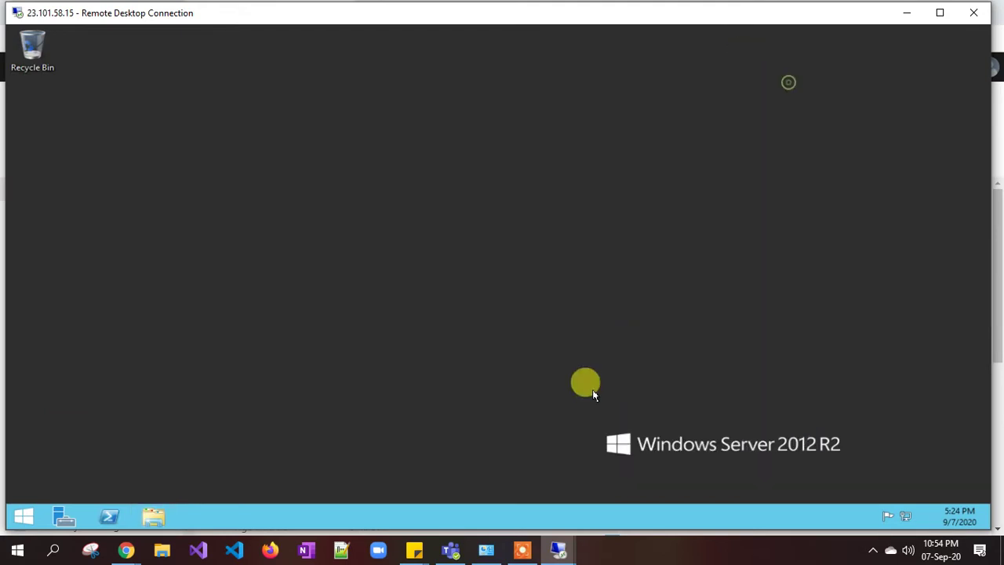
Switch to webserver01's Remote Desktop session and close its Add Roles and Features Wizard and Server Manager.
{"action": "mouse_move", "coordinate": [566, 554]}
{"action": "left_click", "coordinate": [459, 499]}
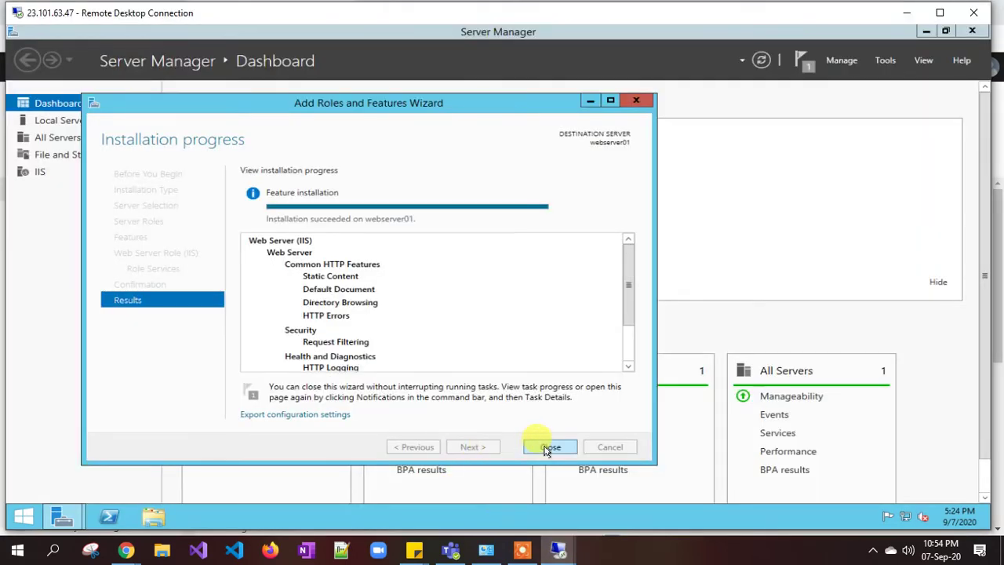
{"action": "left_click", "coordinate": [545, 448]}
{"action": "left_click", "coordinate": [972, 31]}
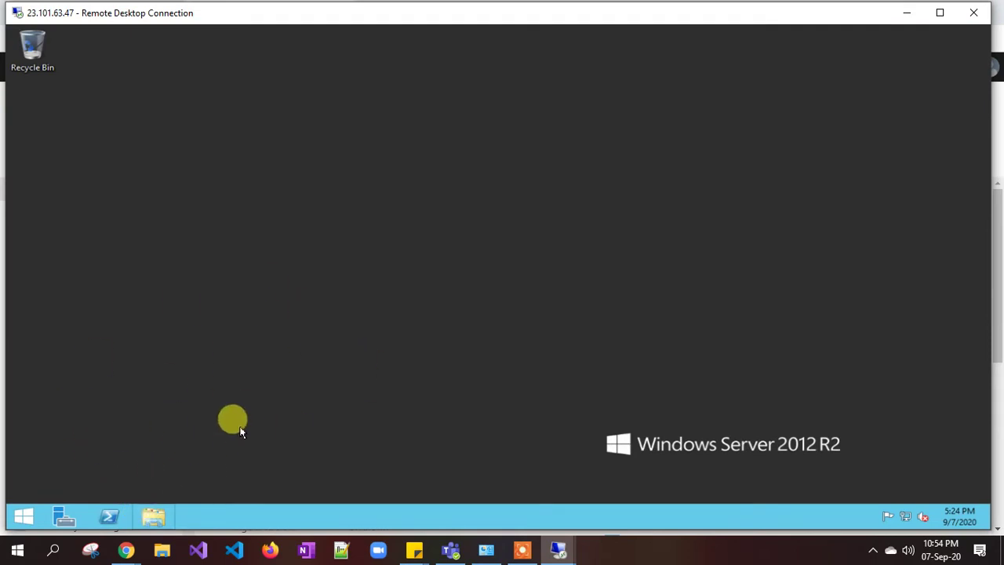
Open the iisstart HTML file from C:\inetpub\wwwroot on webserver01 in Notepad.
{"action": "left_click", "coordinate": [153, 523]}
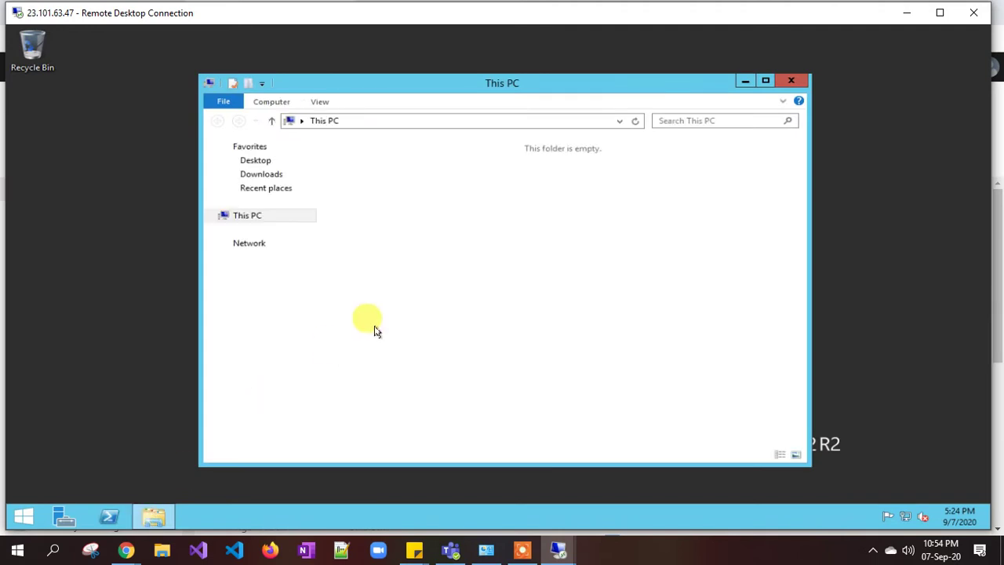
{"action": "double_click", "coordinate": [427, 308]}
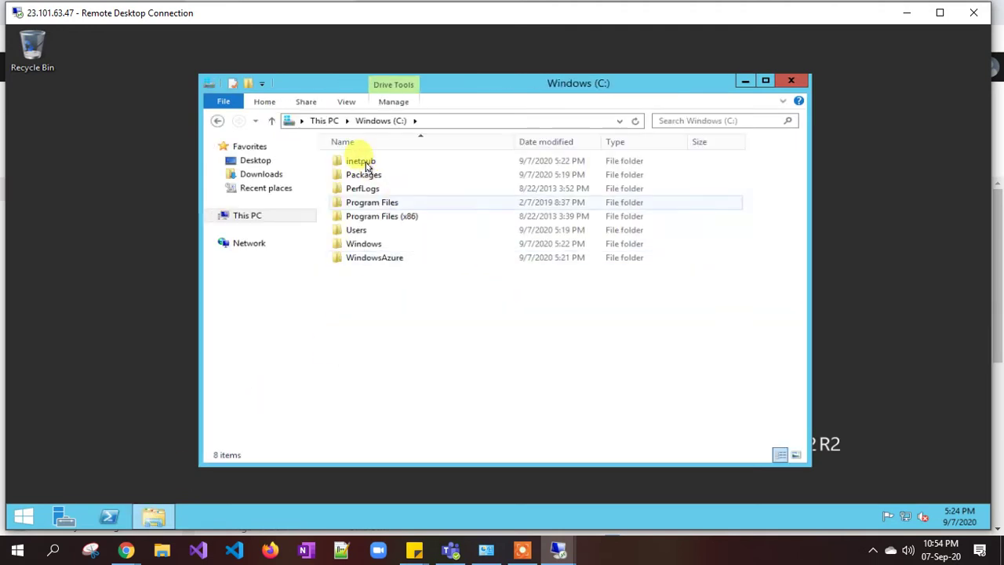
{"action": "double_click", "coordinate": [359, 162]}
{"action": "double_click", "coordinate": [367, 215]}
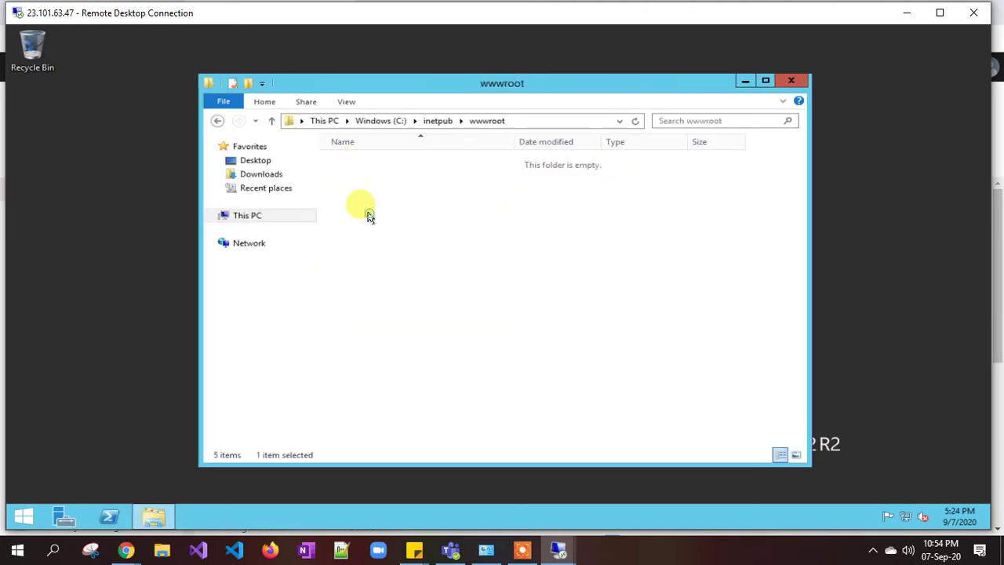
{"action": "left_click", "coordinate": [361, 174]}
{"action": "right_click", "coordinate": [361, 174]}
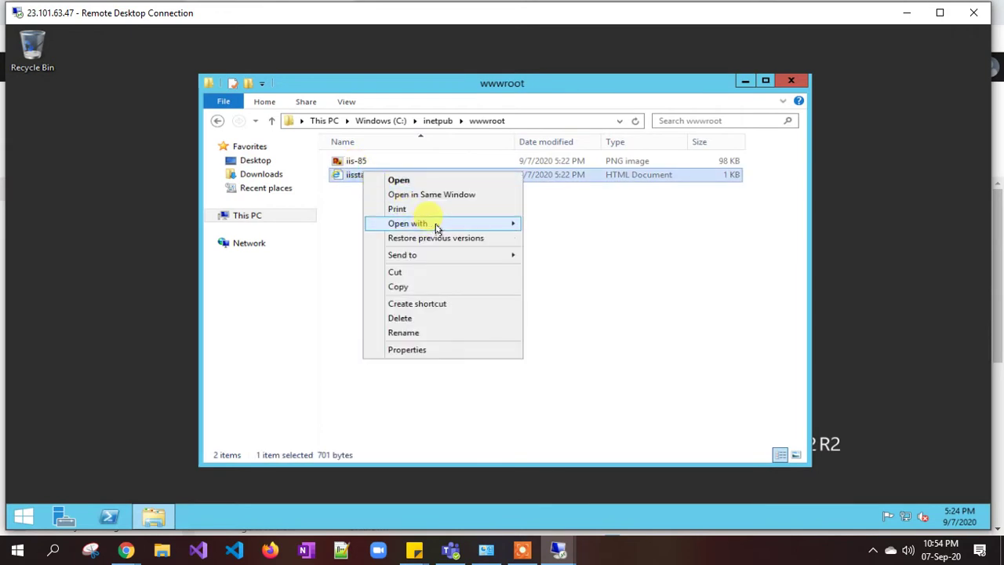
{"action": "mouse_move", "coordinate": [439, 223]}
{"action": "left_click", "coordinate": [570, 239]}
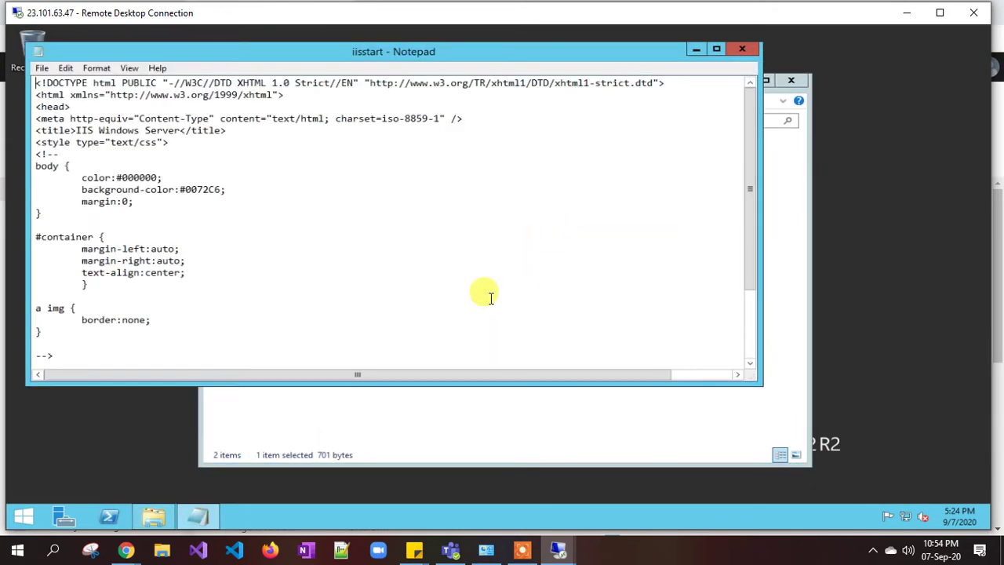
Replace the entire iisstart content with "This is WEBSERVER-01", save it, and close the file and its folder.
{"action": "key", "text": "ctrl+a"}
{"action": "type", "text": "tHIS"}
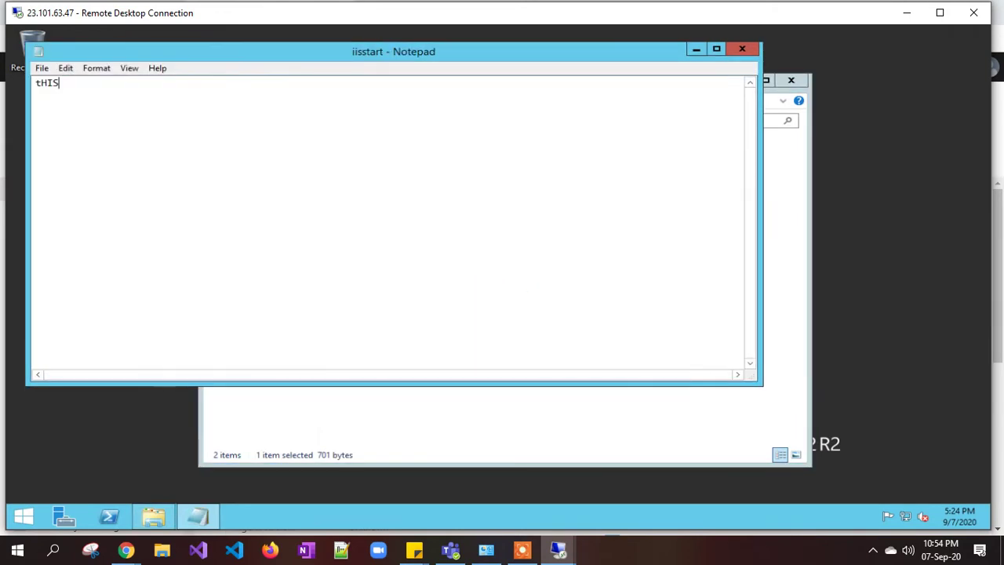
{"action": "key", "text": "BackSpace"}
{"action": "key", "text": "BackSpace"}
{"action": "key", "text": "Caps_Lock"}
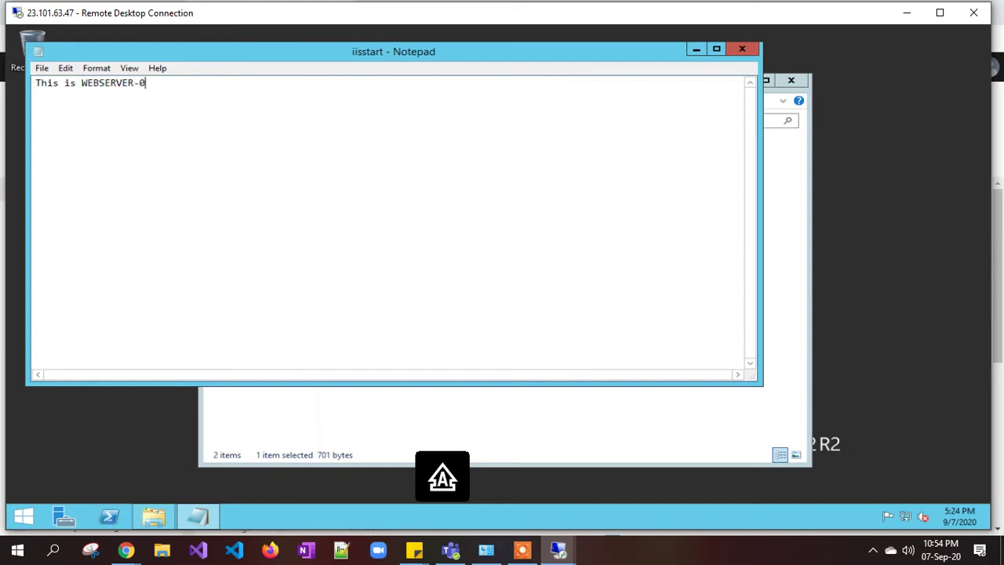
{"action": "key", "text": "ctrl+s"}
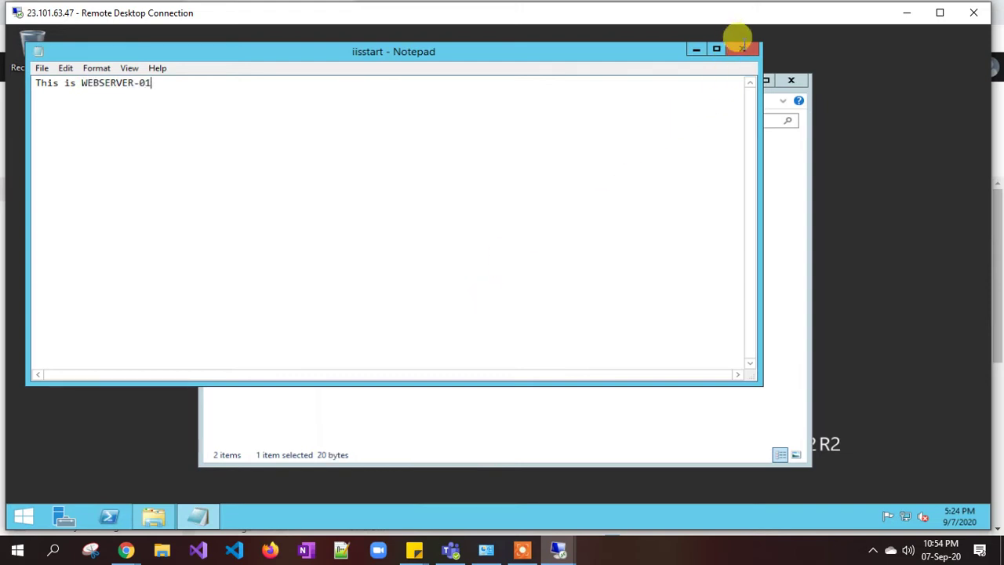
{"action": "left_click", "coordinate": [743, 51]}
{"action": "left_click", "coordinate": [789, 80]}
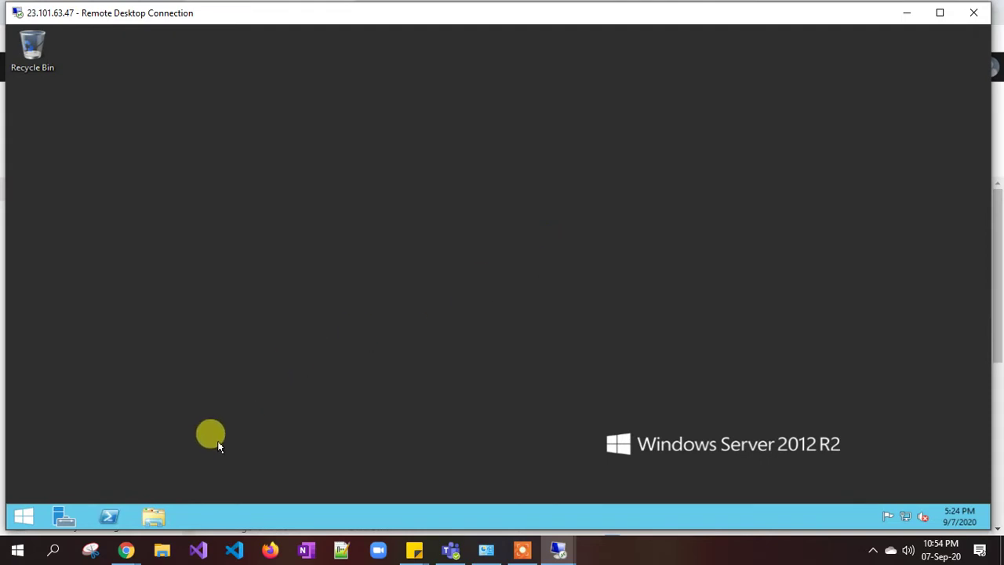
Switch back to the Chrome window with the Azure portal's webserver02 page.
{"action": "left_click", "coordinate": [124, 555]}
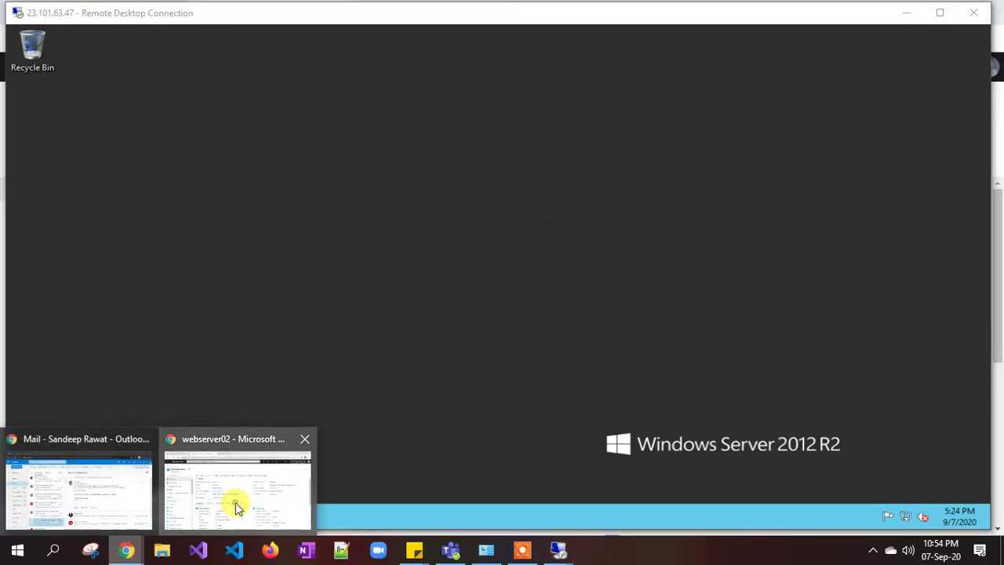
{"action": "left_click", "coordinate": [236, 504]}
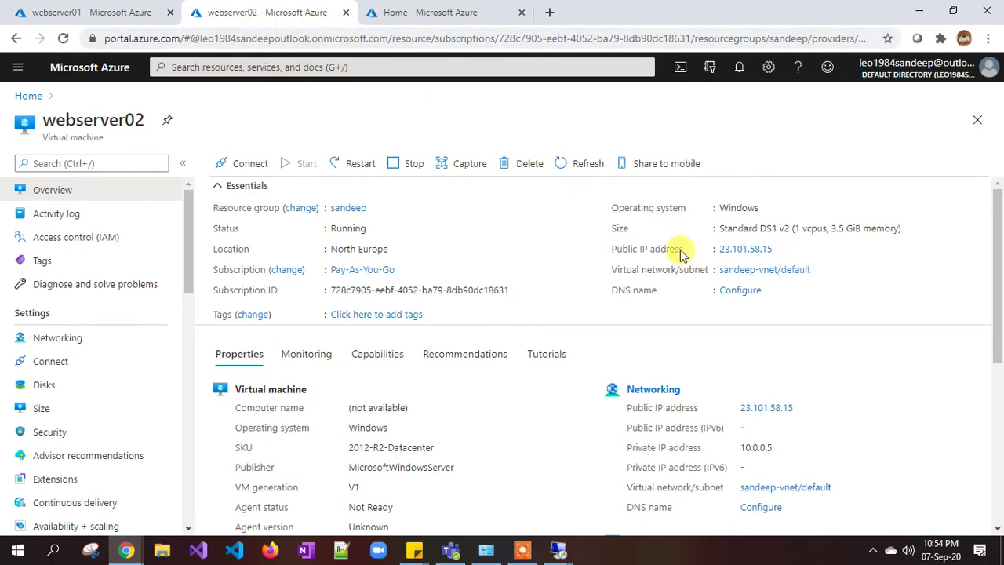
Load webserver02's start page from its public IP address 23.101.58.15 in a new browser tab.
{"action": "left_click", "coordinate": [549, 12]}
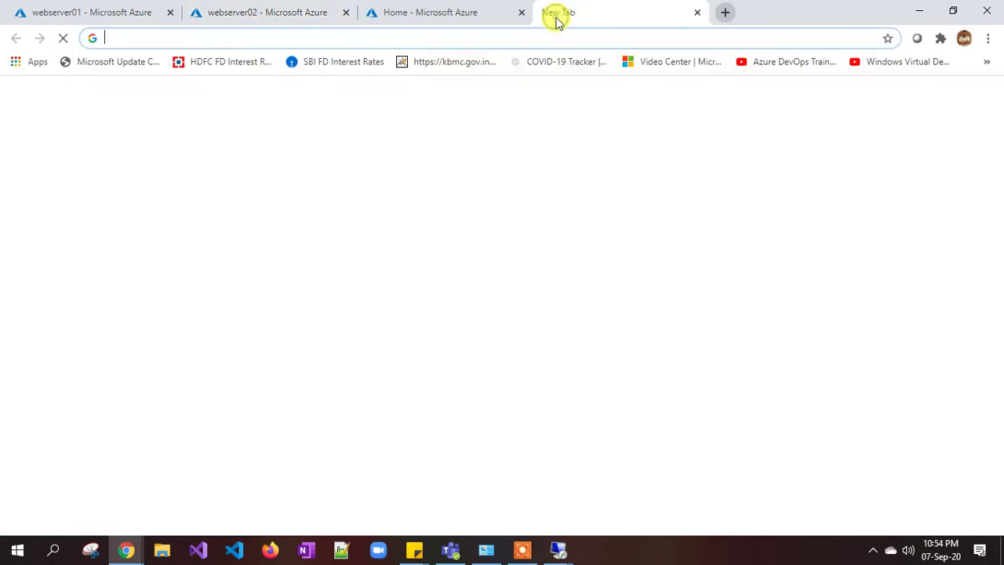
{"action": "type", "text": "23.101.58.15"}
{"action": "key", "text": "Return"}
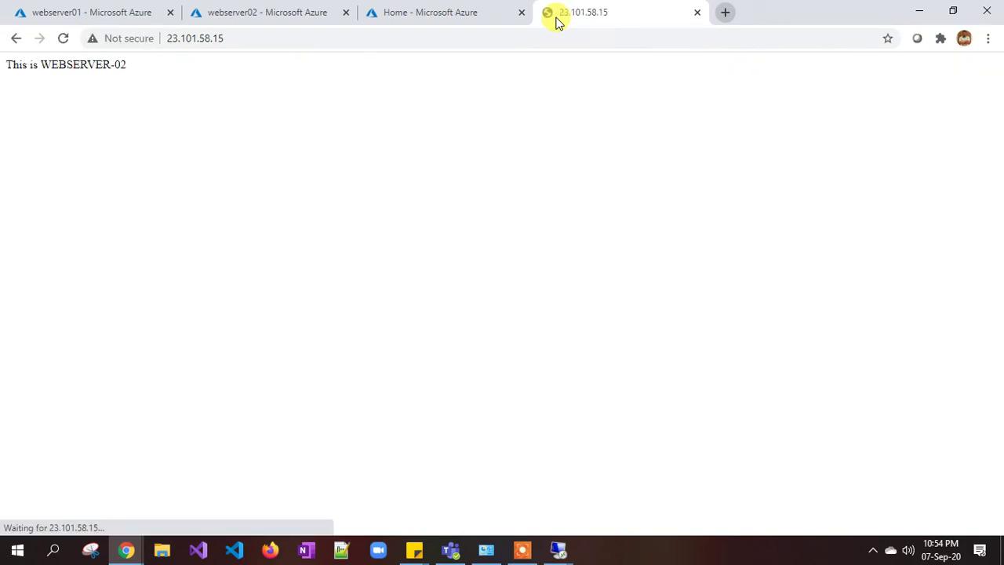
Copy webserver01's public IP address, load its start page at 23.101.63.47 in the test tab, and close that tab.
{"action": "left_click", "coordinate": [107, 16]}
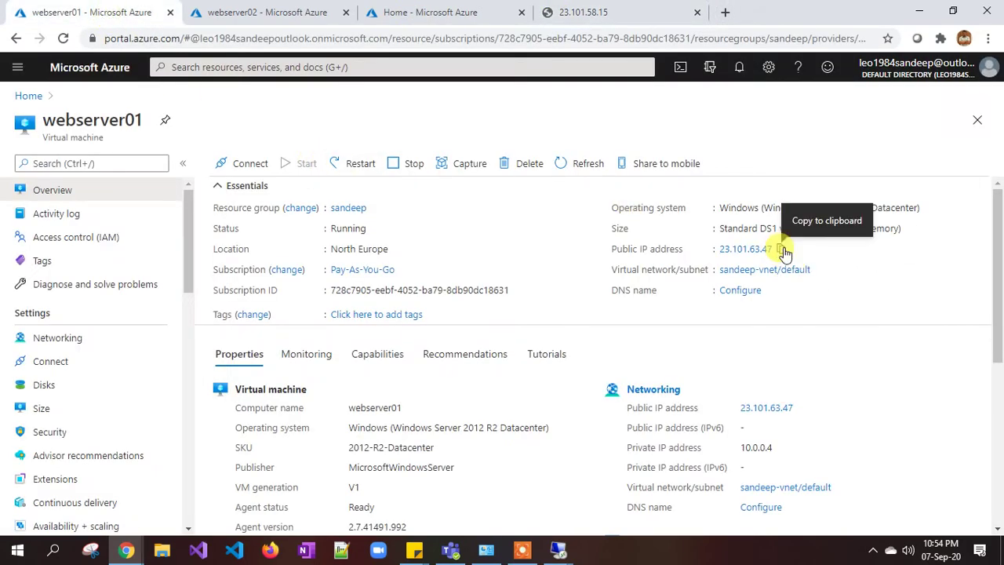
{"action": "left_click", "coordinate": [782, 248]}
{"action": "left_click", "coordinate": [604, 17]}
{"action": "left_click", "coordinate": [511, 42]}
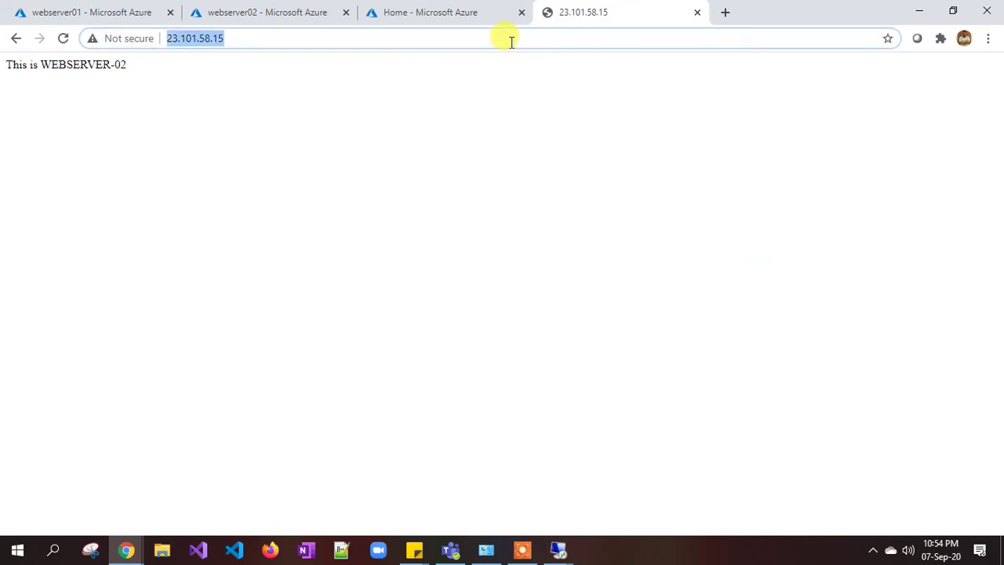
{"action": "key", "text": "ctrl+v"}
{"action": "key", "text": "Return"}
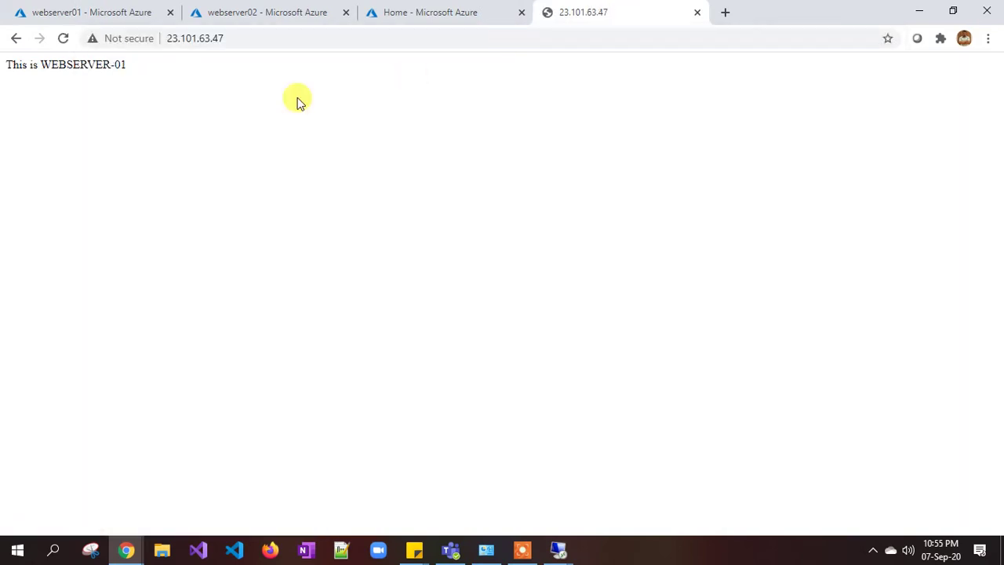
{"action": "left_click_drag", "start_coordinate": [136, 65], "coordinate": [49, 73]}
{"action": "left_click", "coordinate": [259, 141]}
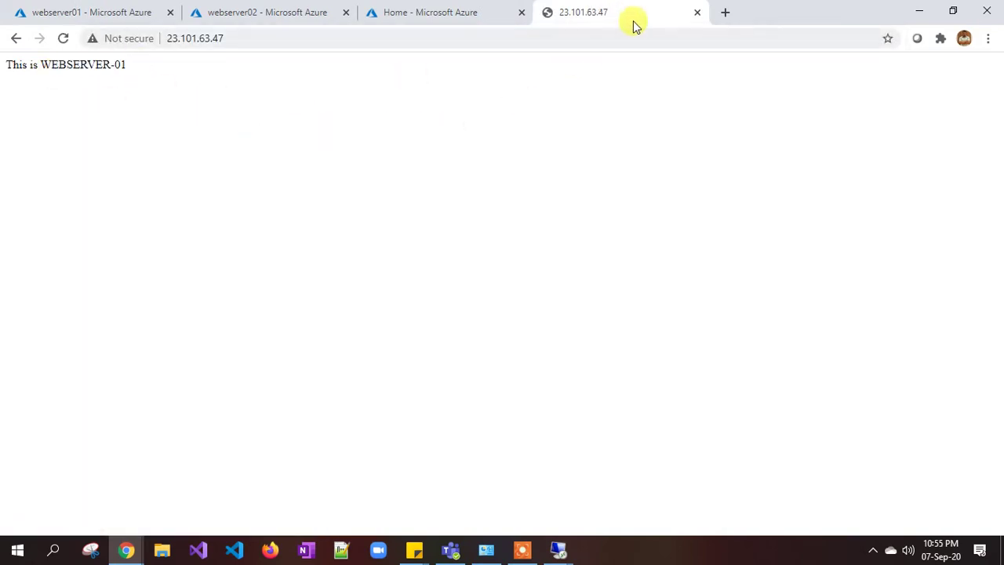
{"action": "left_click", "coordinate": [697, 13]}
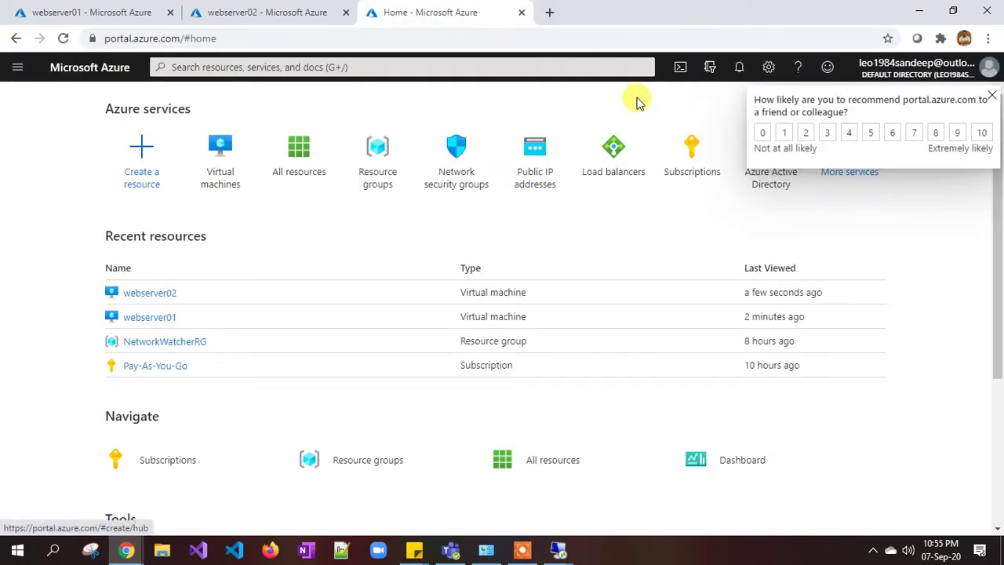
Find the Load balancers service in the Azure portal and start creating a new load balancer.
{"action": "left_click", "coordinate": [358, 66]}
{"action": "type", "text": "LOAD BA"}
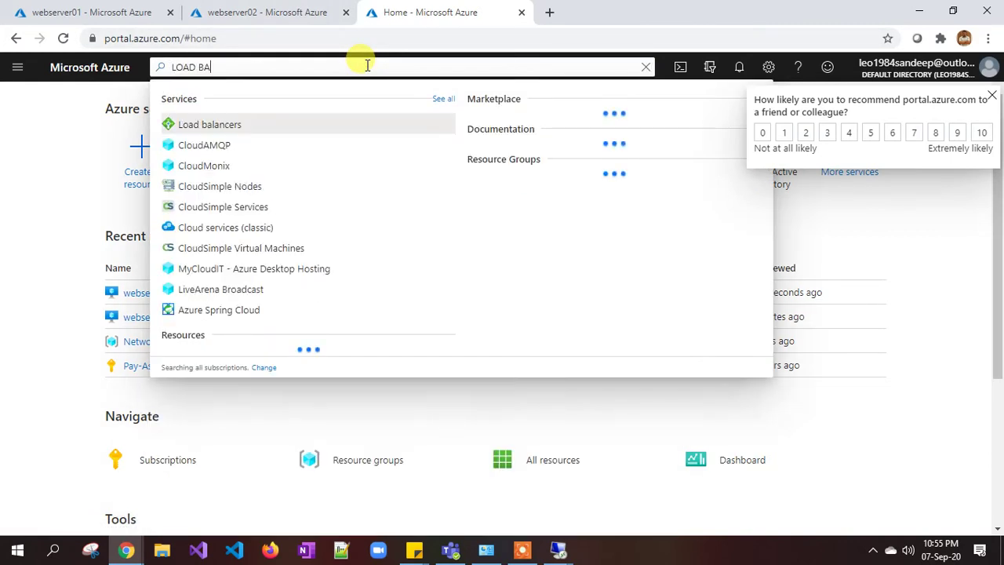
{"action": "left_click", "coordinate": [219, 125]}
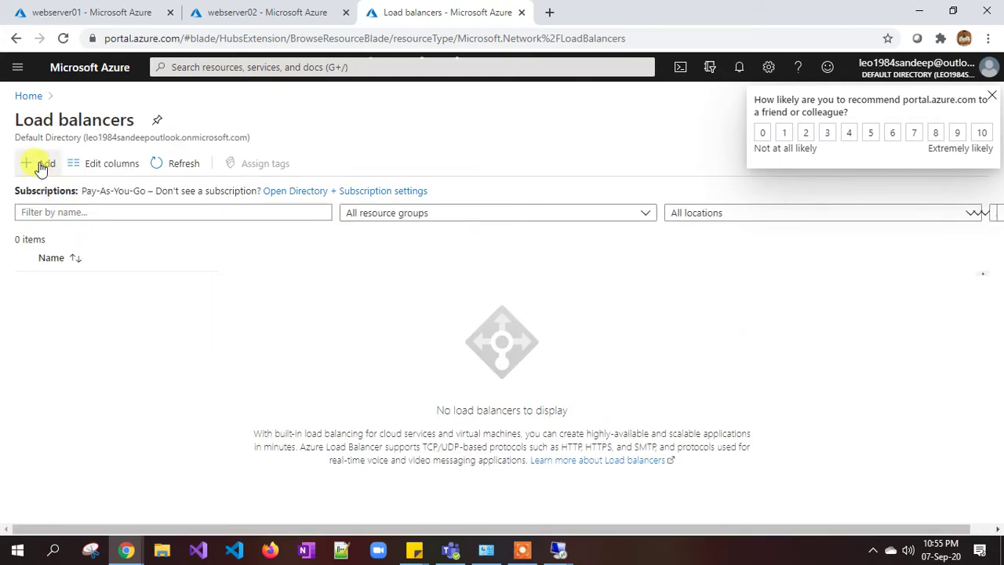
{"action": "left_click", "coordinate": [41, 166]}
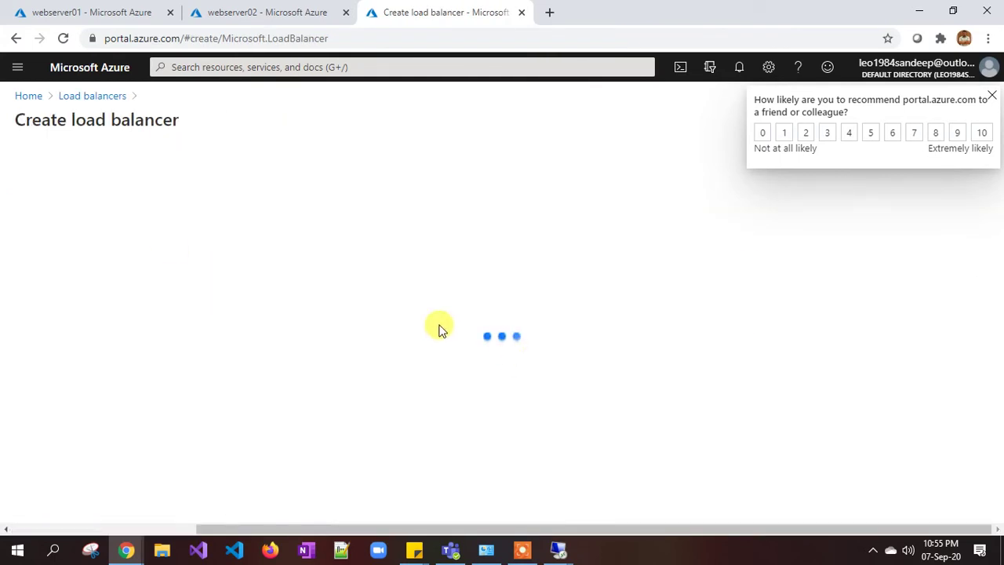
Assign the load balancer to the web servers' existing resource group and name it mystd-lb.
{"action": "scroll", "coordinate": [284, 237], "scroll_direction": "down", "scroll_amount": 1}
{"action": "left_click", "coordinate": [267, 262]}
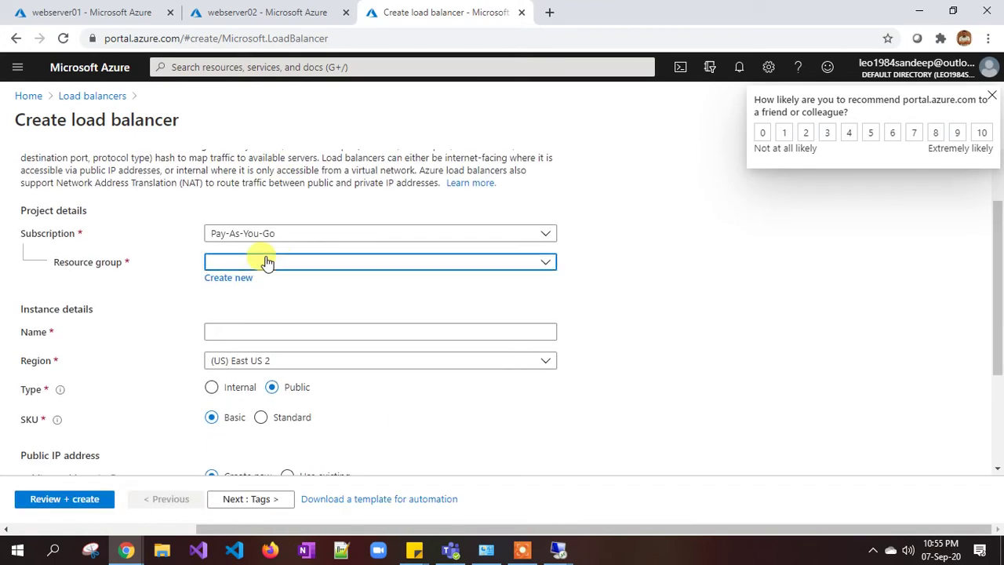
{"action": "left_click", "coordinate": [227, 336]}
{"action": "scroll", "coordinate": [246, 325], "scroll_direction": "down", "scroll_amount": 2}
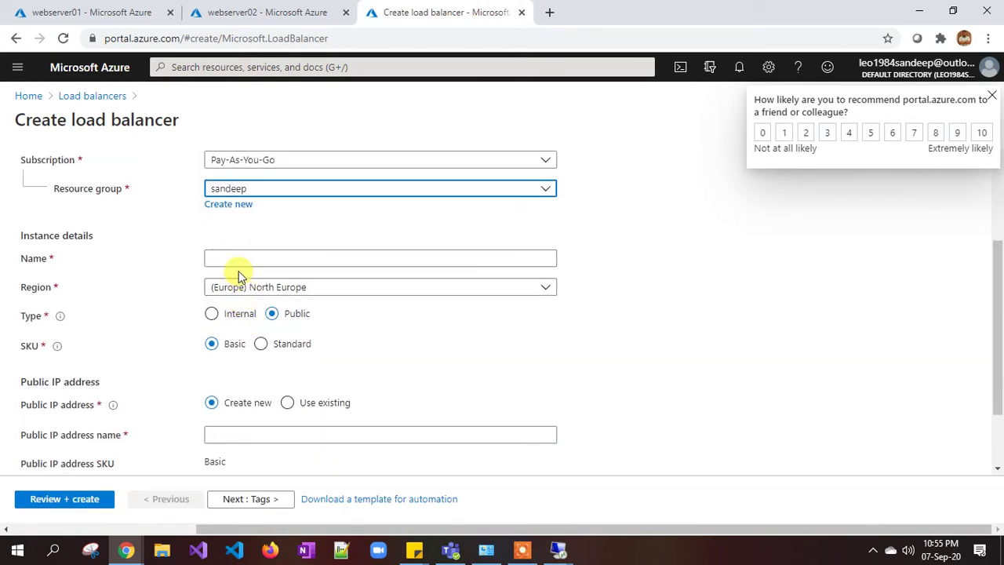
{"action": "left_click", "coordinate": [242, 259]}
{"action": "type", "text": "my"}
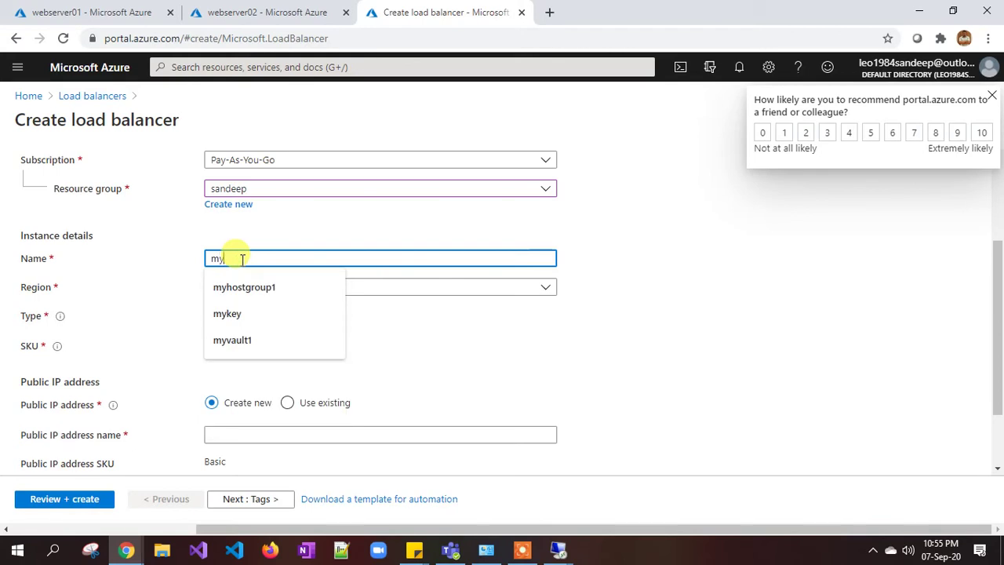
{"action": "type", "text": "s"}
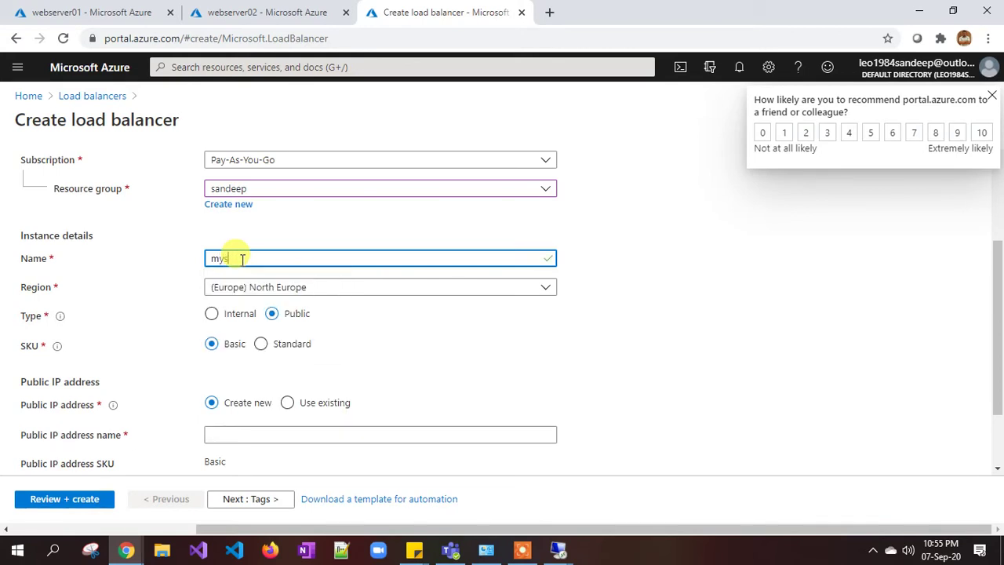
{"action": "type", "text": "tdlb"}
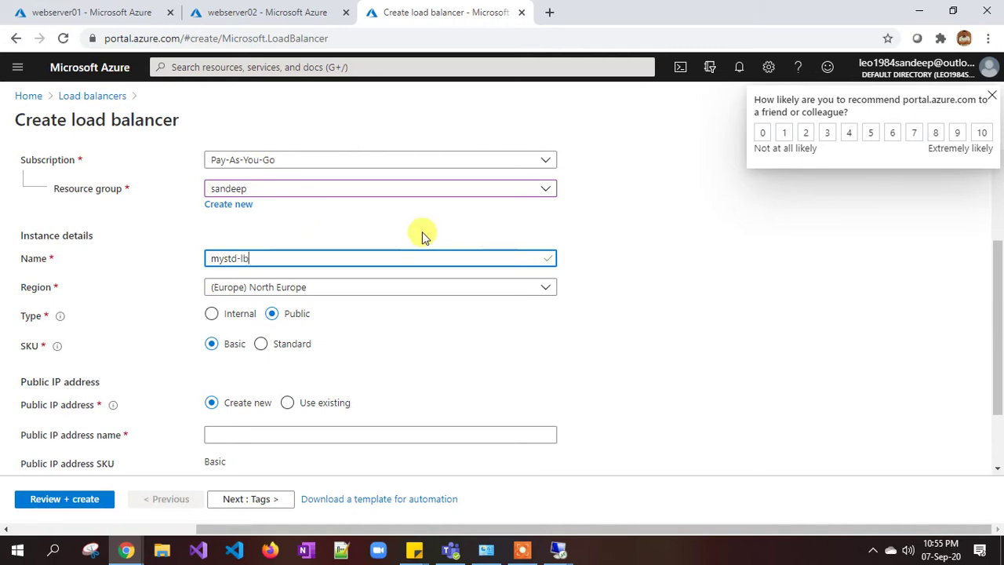
Set the load balancer's SKU to Standard and read its note about network security groups.
{"action": "scroll", "coordinate": [284, 292], "scroll_direction": "down", "scroll_amount": 1}
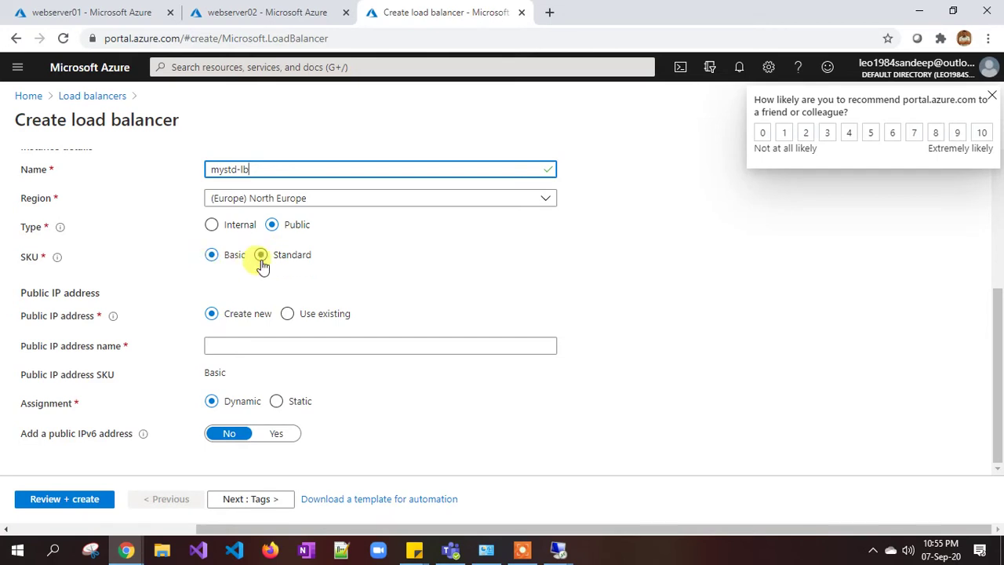
{"action": "left_click", "coordinate": [261, 255]}
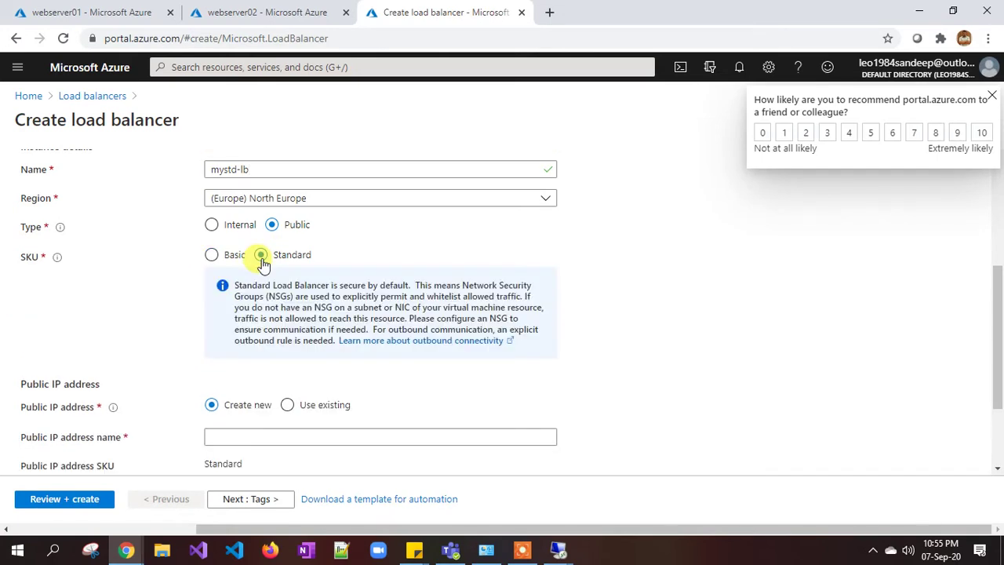
{"action": "scroll", "coordinate": [263, 264], "scroll_direction": "down", "scroll_amount": 1}
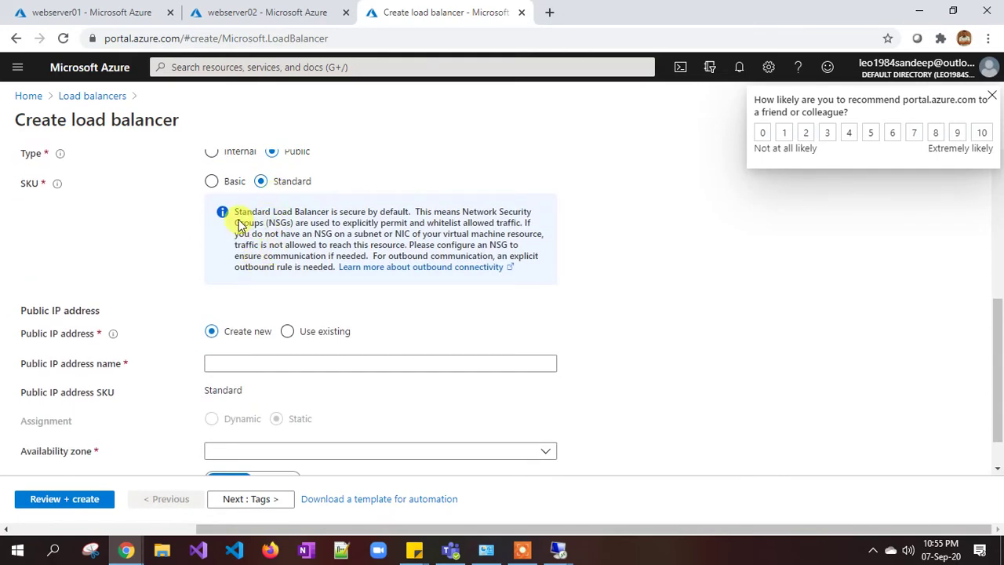
{"action": "left_click_drag", "start_coordinate": [234, 211], "coordinate": [432, 218]}
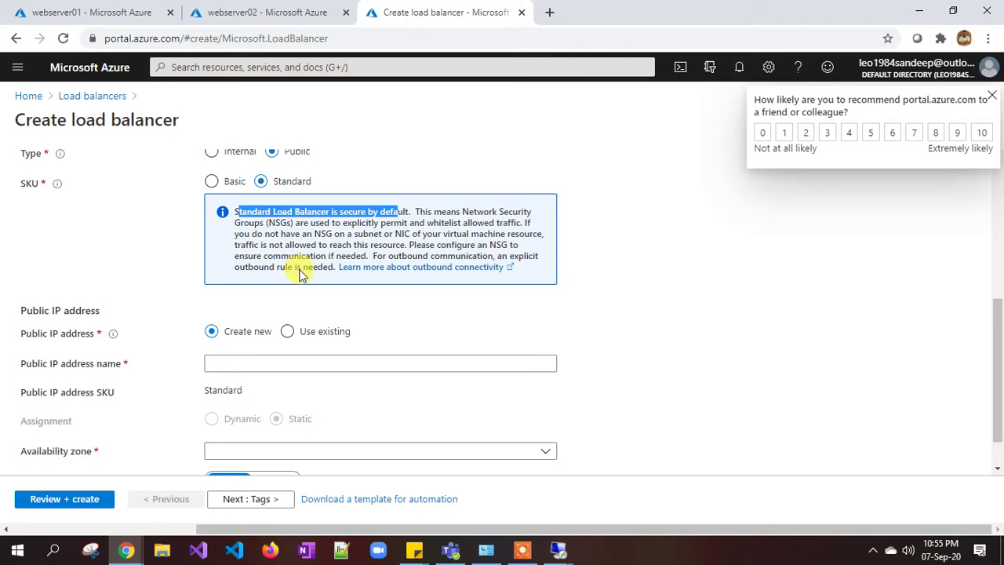
{"action": "left_click", "coordinate": [296, 214]}
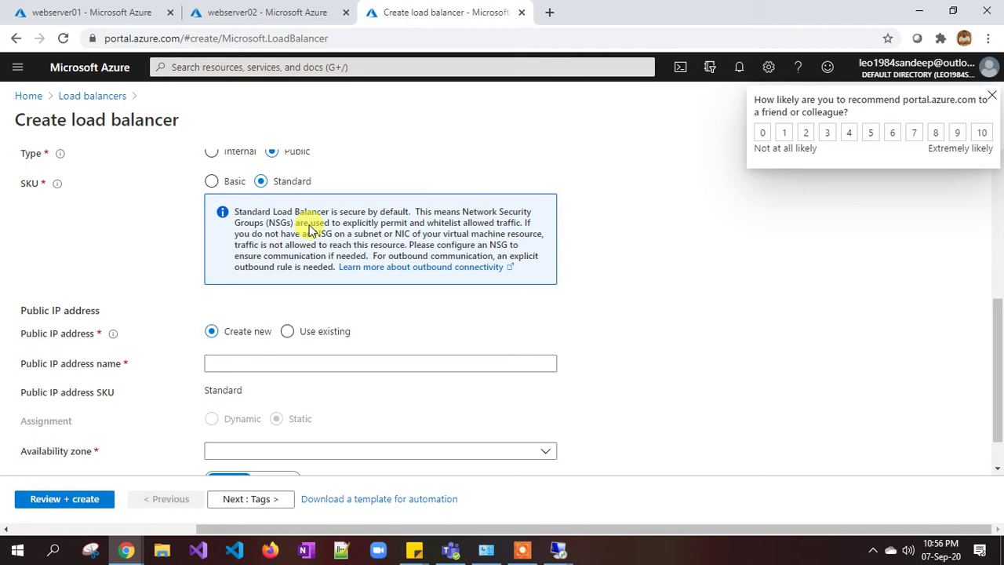
Name the new public IP address mystdlb-pip and set its availability zone to Zone-redundant.
{"action": "scroll", "coordinate": [310, 227], "scroll_direction": "down", "scroll_amount": 1}
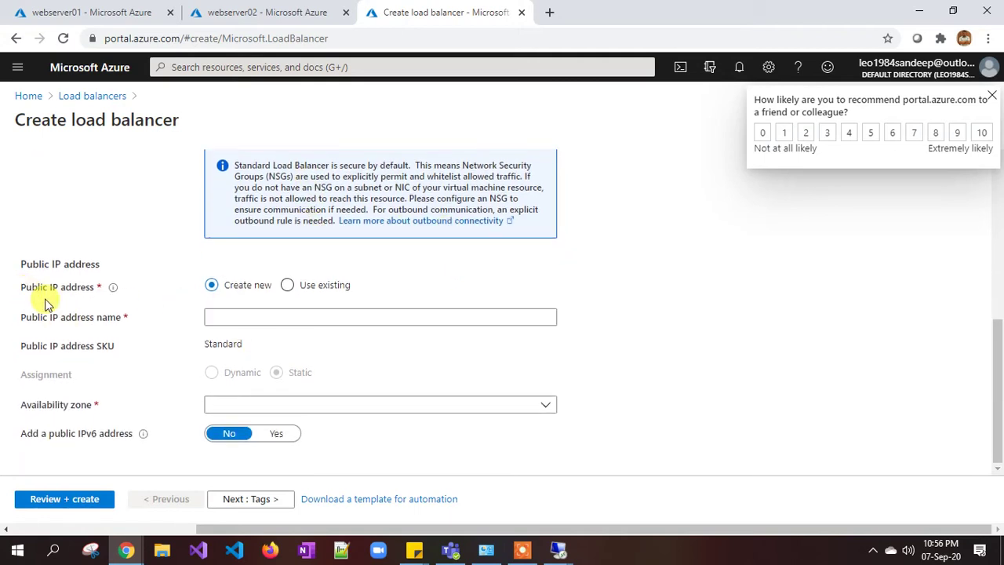
{"action": "left_click", "coordinate": [232, 321]}
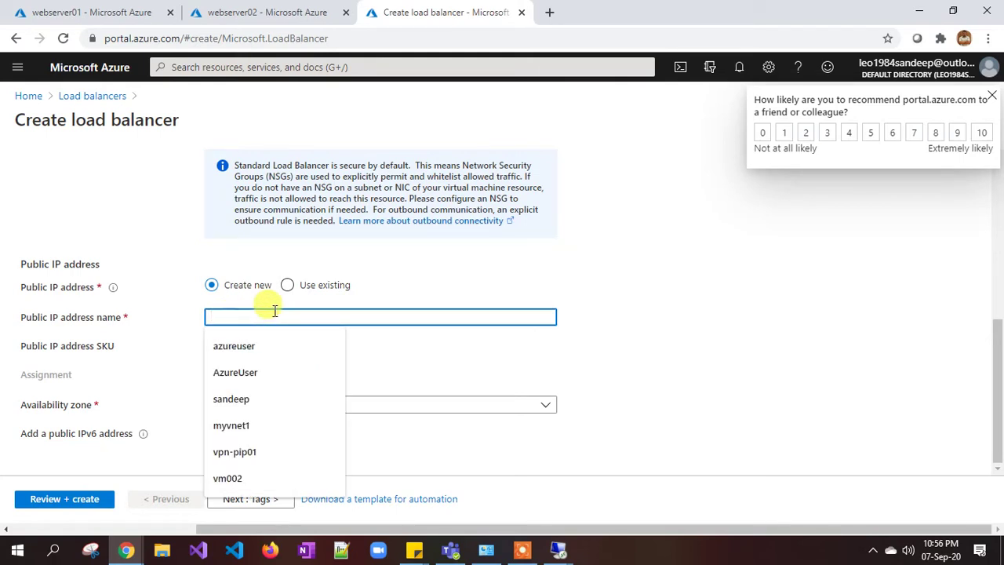
{"action": "type", "text": "mystdlb-pip"}
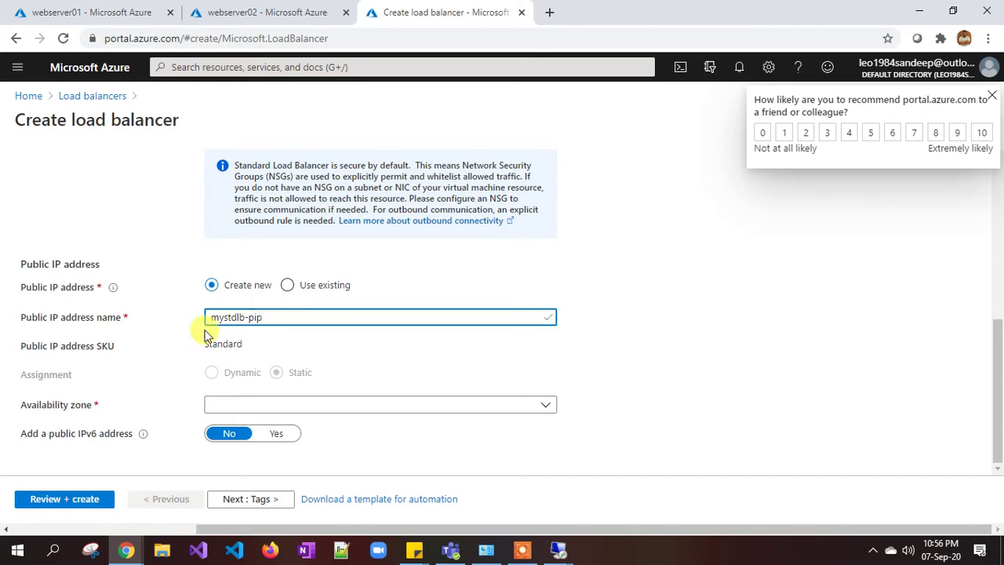
{"action": "left_click", "coordinate": [287, 318]}
{"action": "left_click_drag", "start_coordinate": [37, 346], "coordinate": [59, 346]}
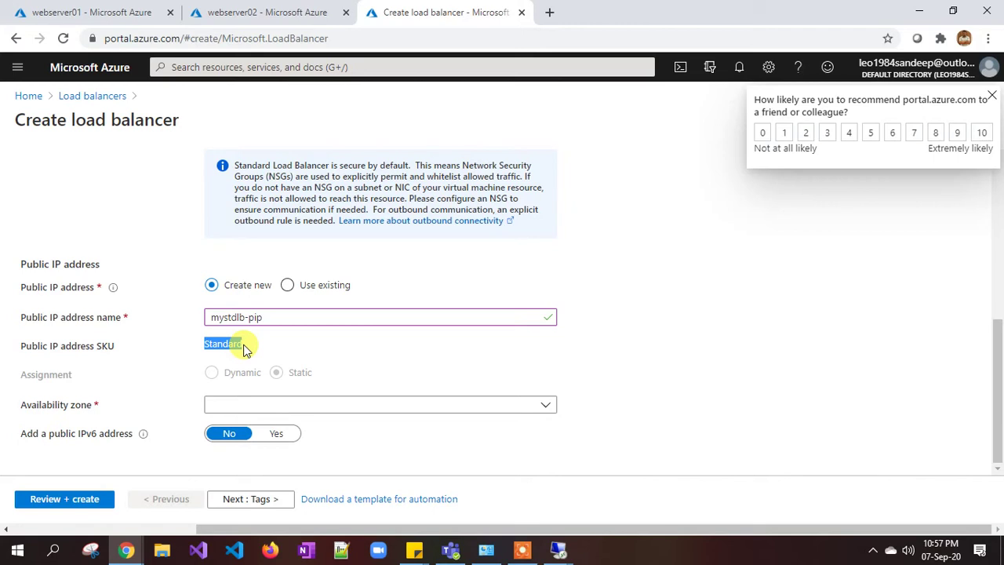
{"action": "left_click", "coordinate": [257, 393]}
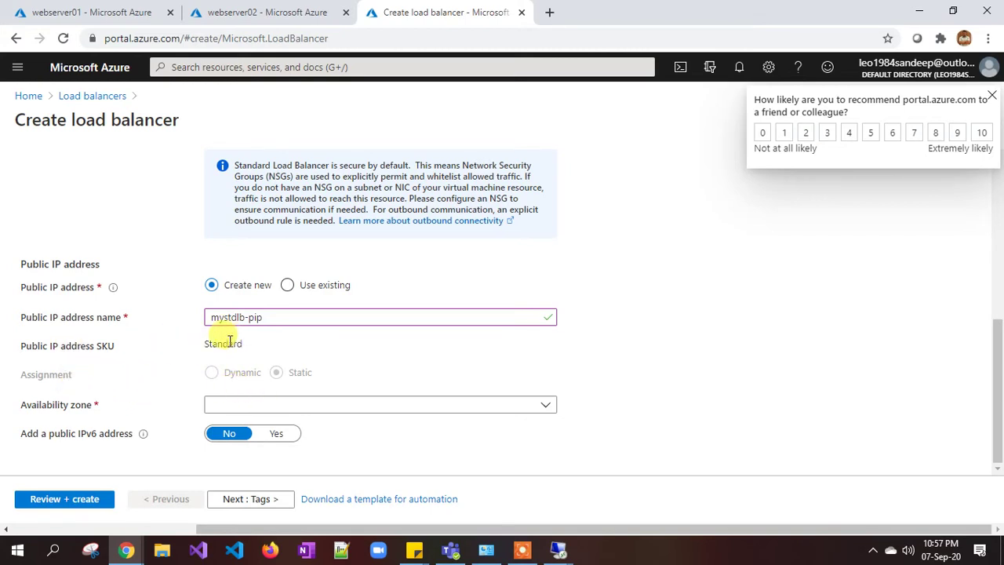
{"action": "double_click", "coordinate": [197, 339]}
{"action": "left_click", "coordinate": [276, 374]}
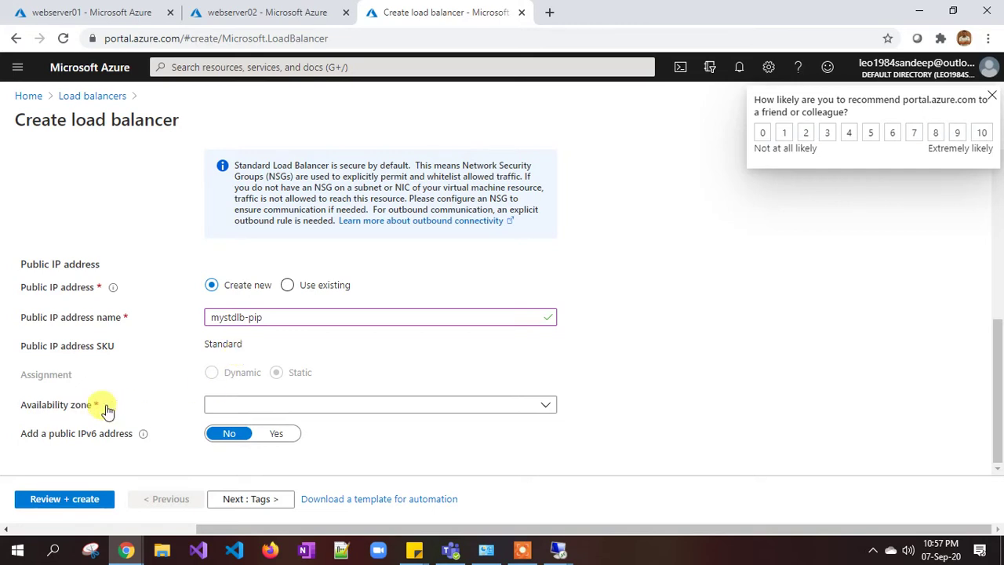
{"action": "left_click", "coordinate": [258, 404]}
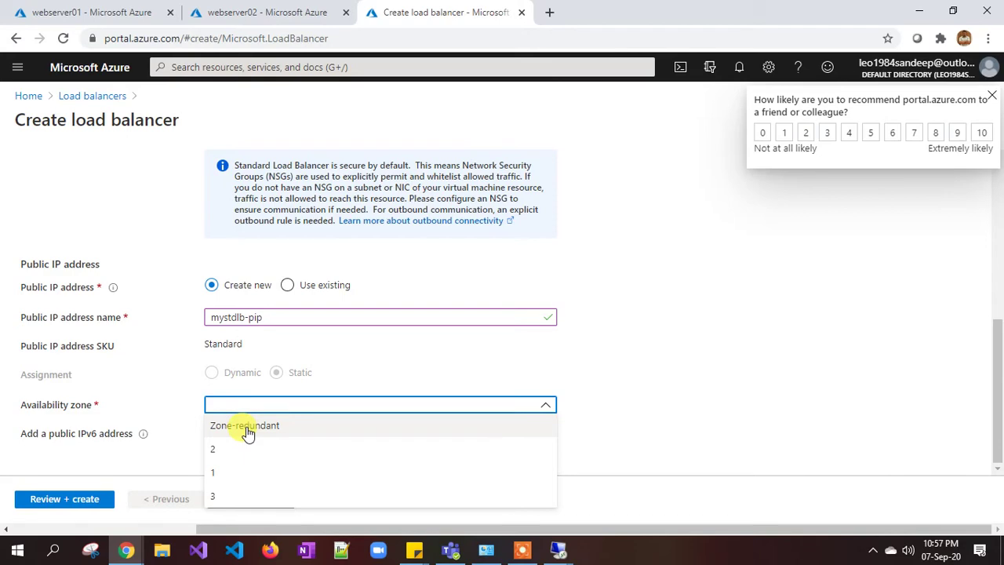
{"action": "left_click", "coordinate": [246, 428]}
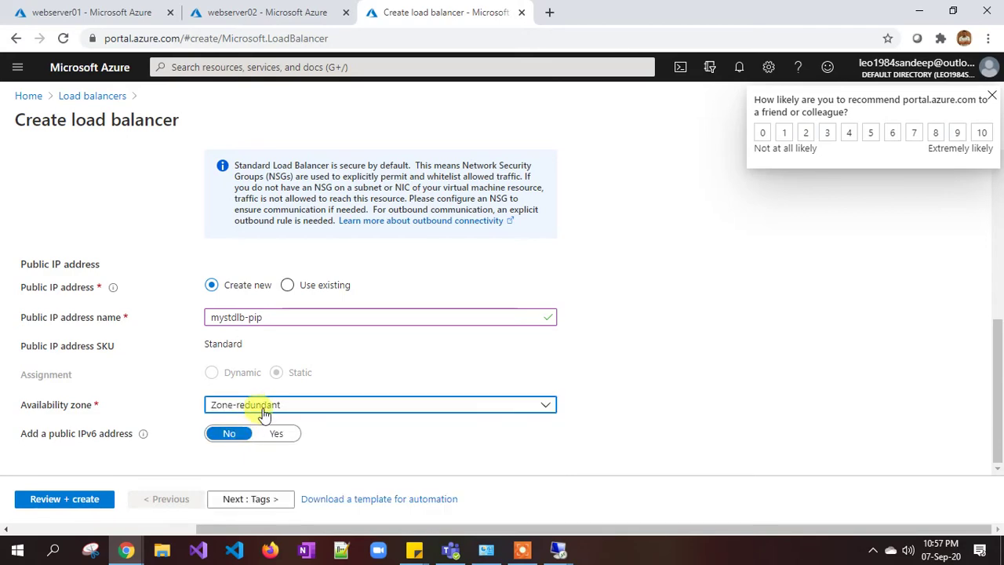
Switch the SKU to Basic to compare its public IP options, and restore it to Standard.
{"action": "scroll", "coordinate": [266, 386], "scroll_direction": "up", "scroll_amount": 2}
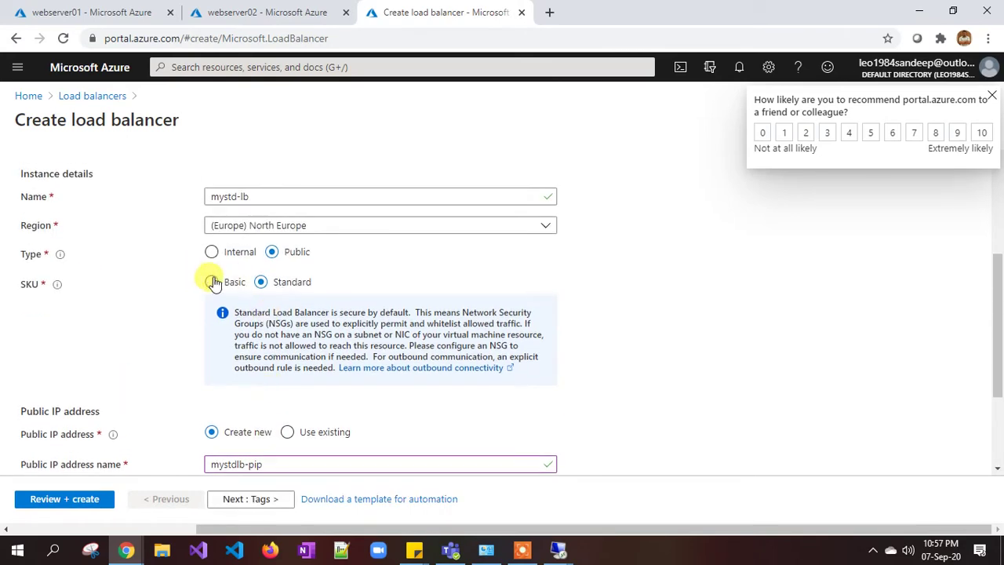
{"action": "scroll", "coordinate": [222, 291], "scroll_direction": "down", "scroll_amount": 1}
{"action": "scroll", "coordinate": [222, 292], "scroll_direction": "down", "scroll_amount": 1}
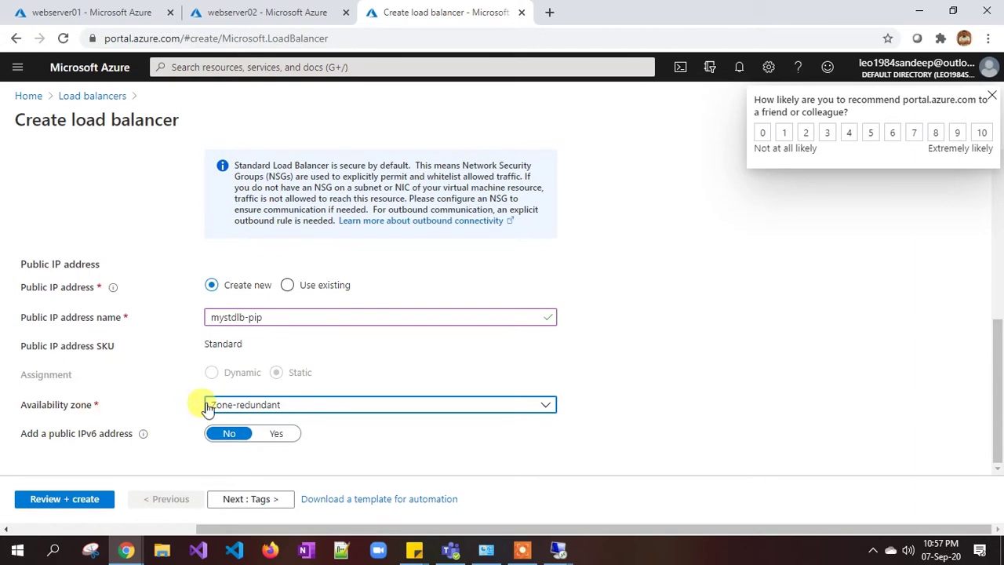
{"action": "scroll", "coordinate": [208, 408], "scroll_direction": "up", "scroll_amount": 3}
{"action": "left_click", "coordinate": [211, 356]}
{"action": "scroll", "coordinate": [235, 351], "scroll_direction": "down", "scroll_amount": 1}
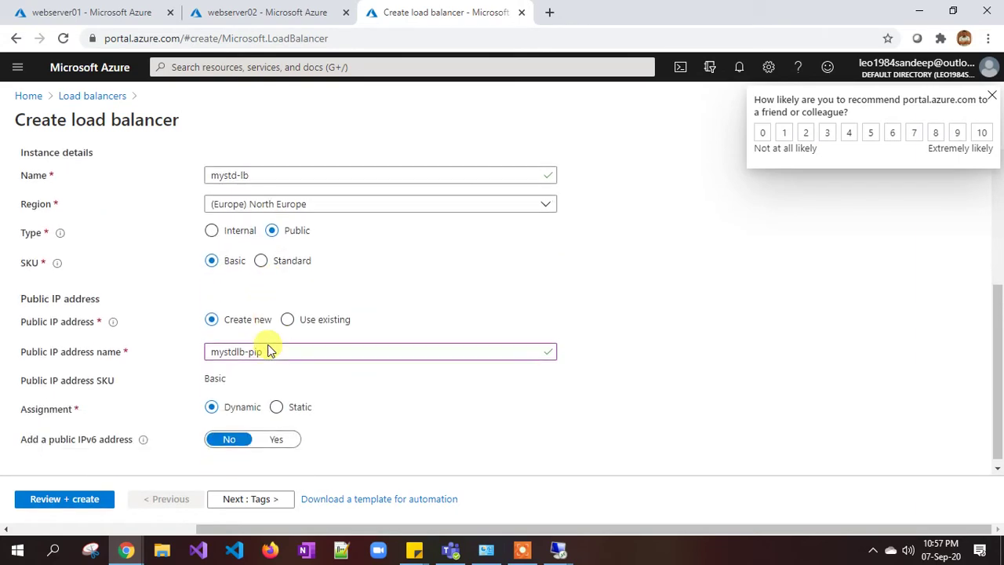
{"action": "scroll", "coordinate": [261, 372], "scroll_direction": "up", "scroll_amount": 2}
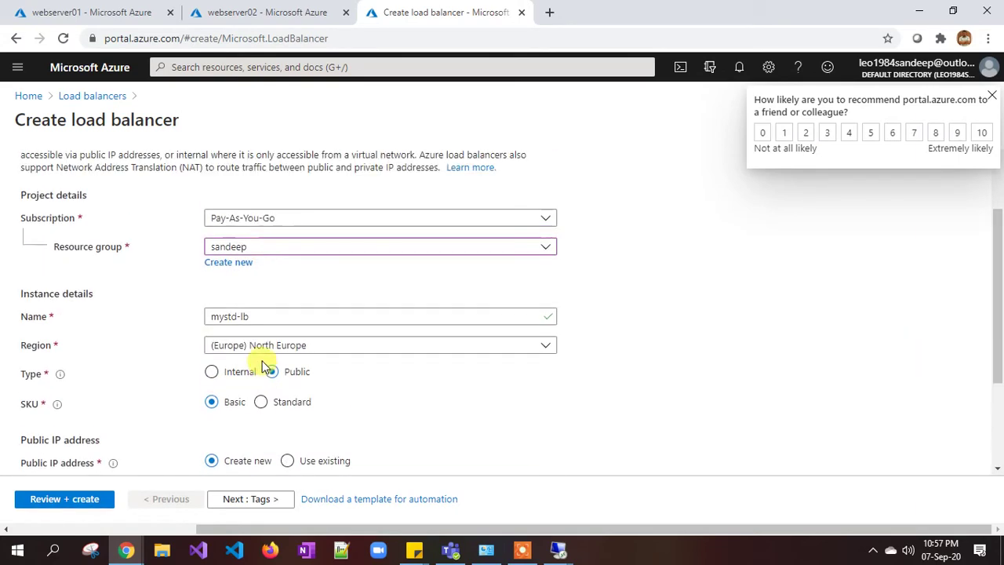
{"action": "left_click", "coordinate": [260, 403]}
{"action": "scroll", "coordinate": [277, 388], "scroll_direction": "down", "scroll_amount": 3}
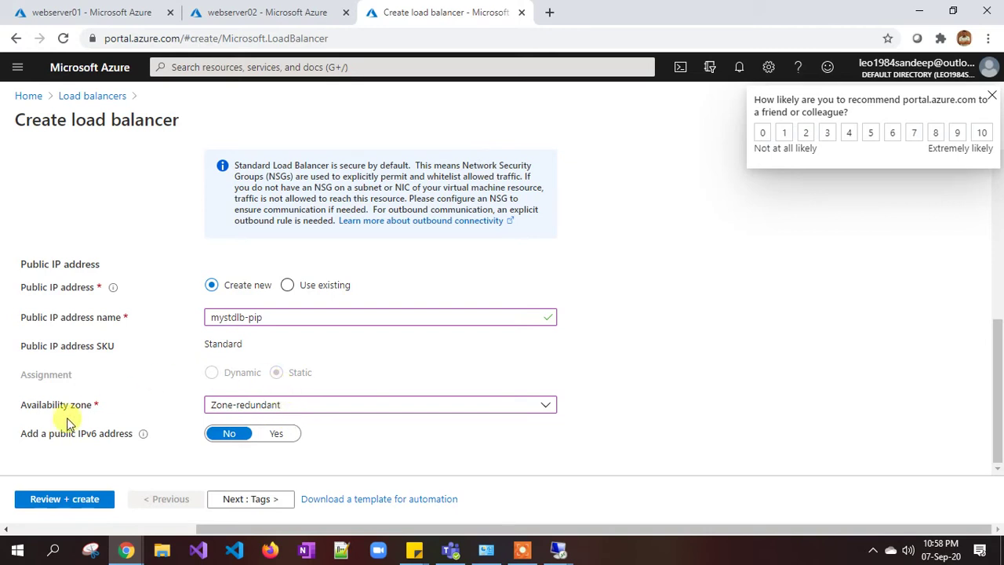
Validate the mystd-lb configuration and deploy the load balancer.
{"action": "left_click", "coordinate": [66, 500]}
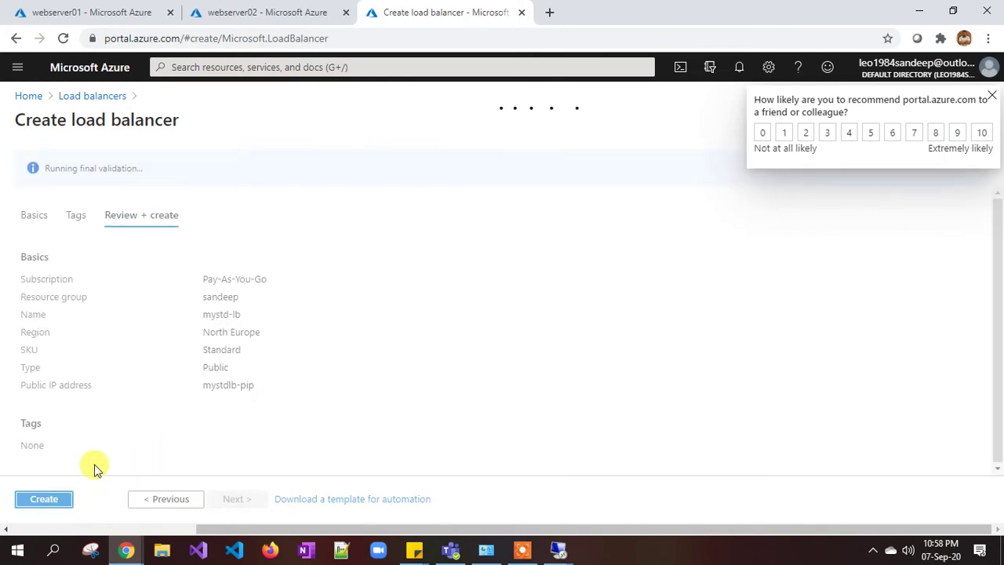
{"action": "left_click", "coordinate": [44, 504]}
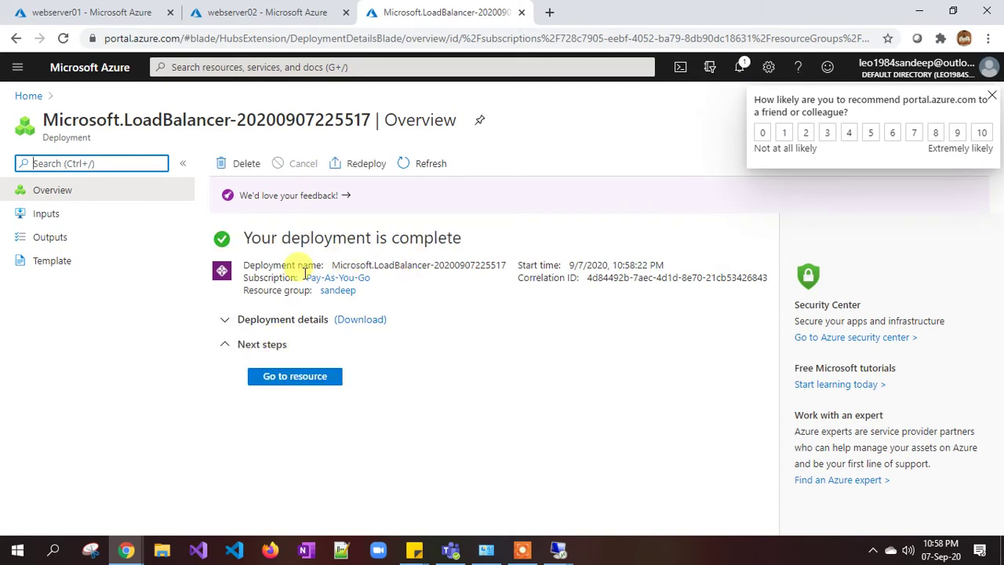
Open the deployed mystd-lb load balancer and view its frontend IP configuration.
{"action": "left_click", "coordinate": [299, 386]}
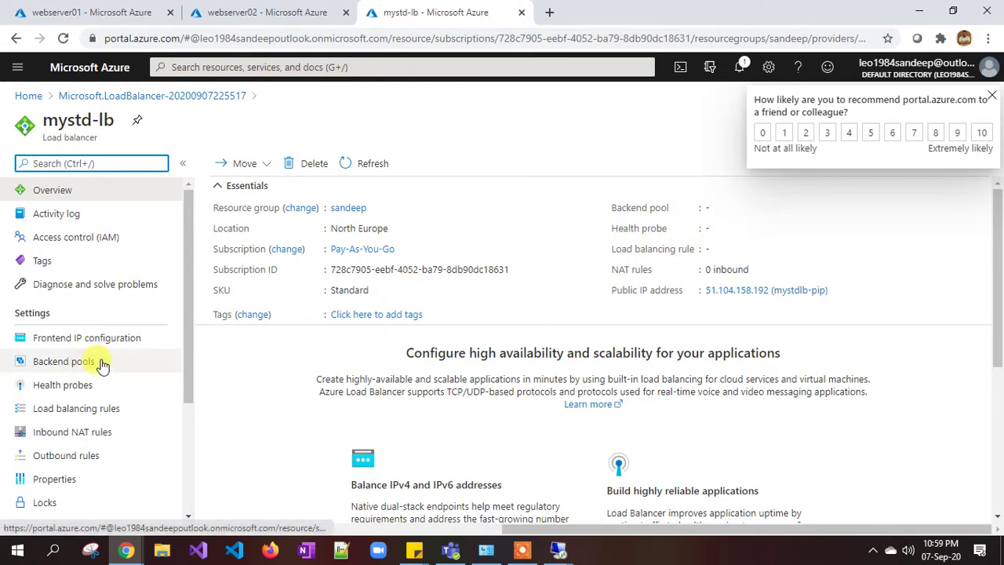
{"action": "scroll", "coordinate": [102, 362], "scroll_direction": "down", "scroll_amount": 1}
{"action": "scroll", "coordinate": [102, 362], "scroll_direction": "up", "scroll_amount": 1}
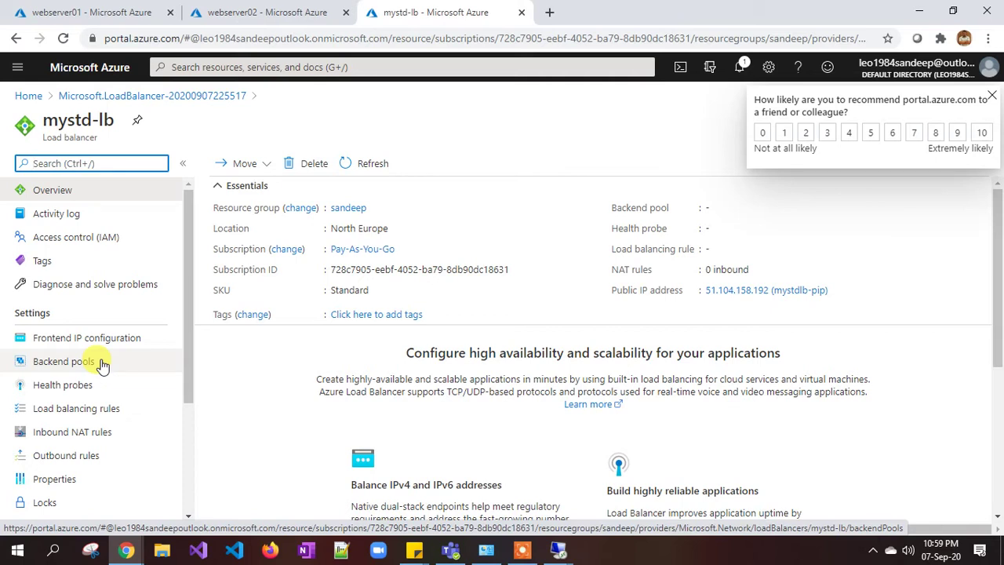
{"action": "scroll", "coordinate": [132, 269], "scroll_direction": "down", "scroll_amount": 1}
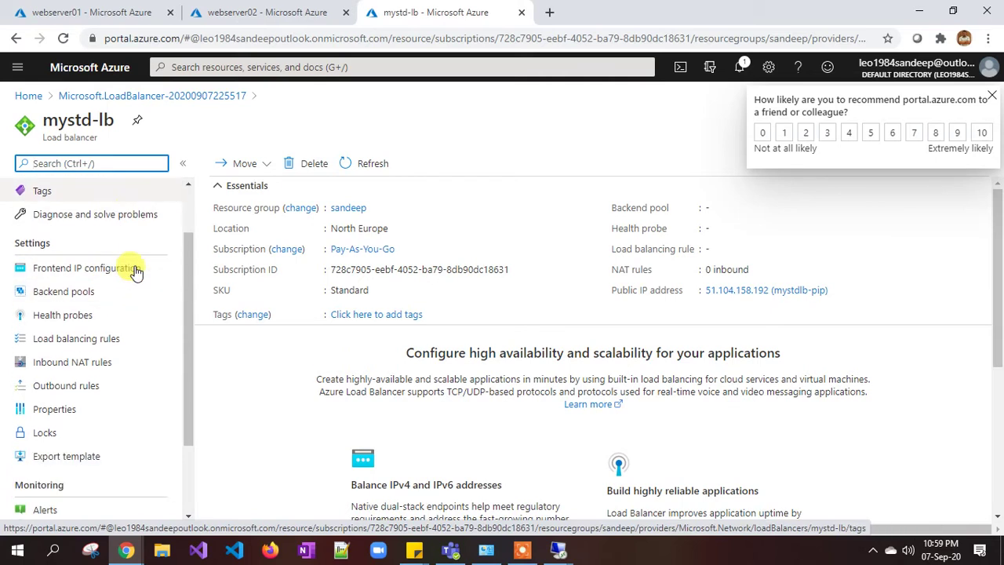
{"action": "left_click", "coordinate": [70, 265]}
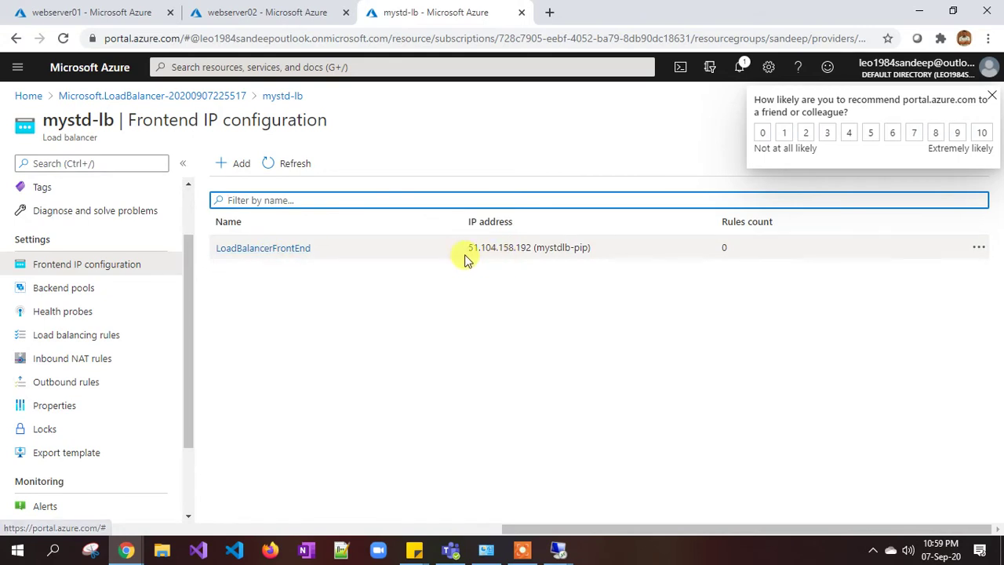
Start a new backend pool for mystd-lb named mybackendpool and select the web servers' virtual network.
{"action": "left_click", "coordinate": [109, 289]}
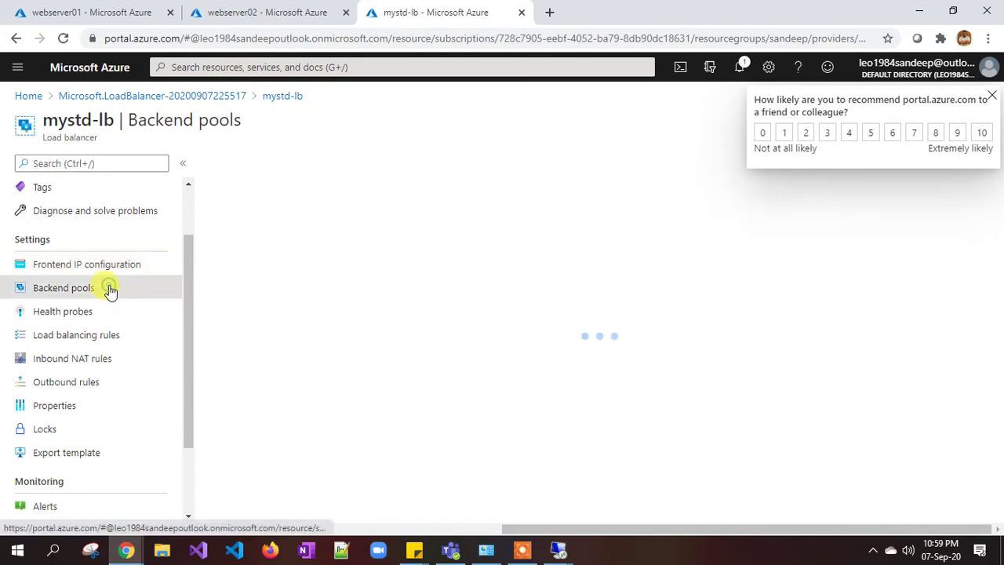
{"action": "left_click", "coordinate": [992, 100]}
{"action": "left_click", "coordinate": [240, 163]}
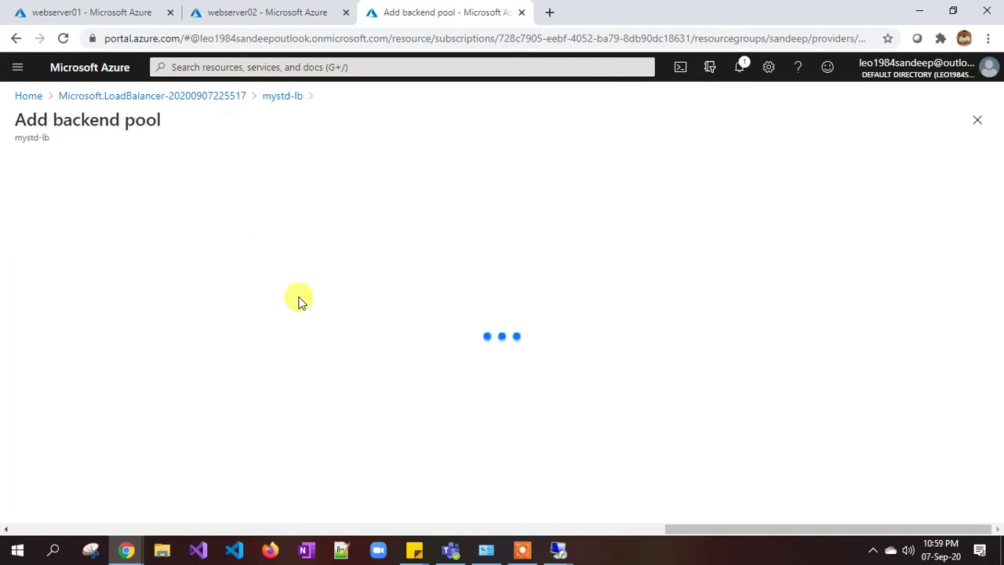
{"action": "left_click", "coordinate": [243, 173]}
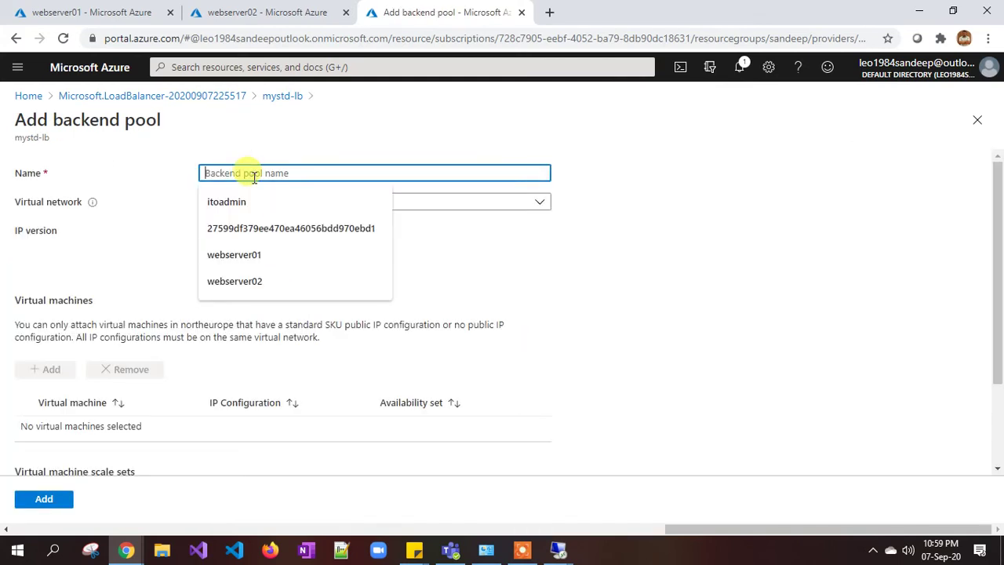
{"action": "type", "text": "mybacke"}
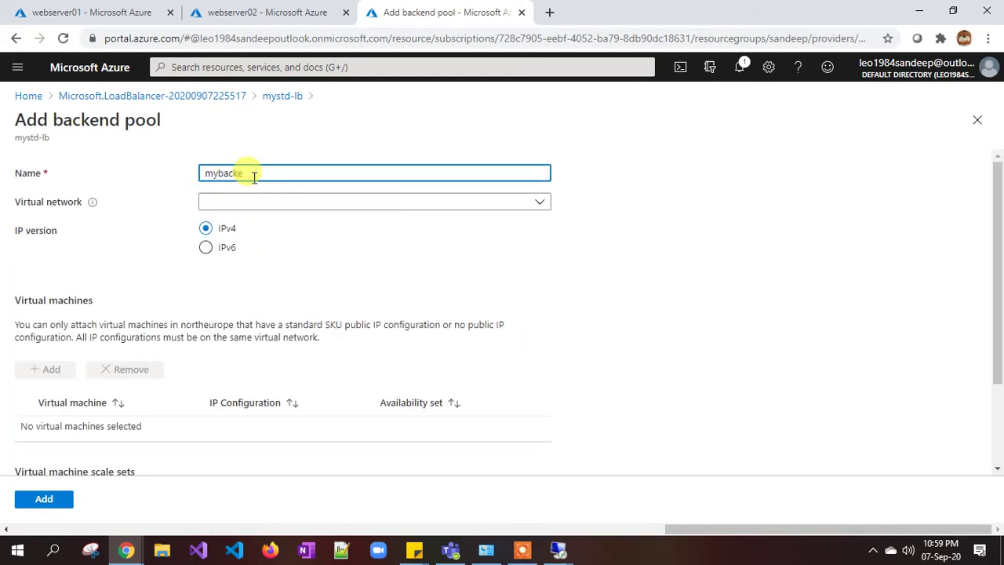
{"action": "type", "text": "ndpool"}
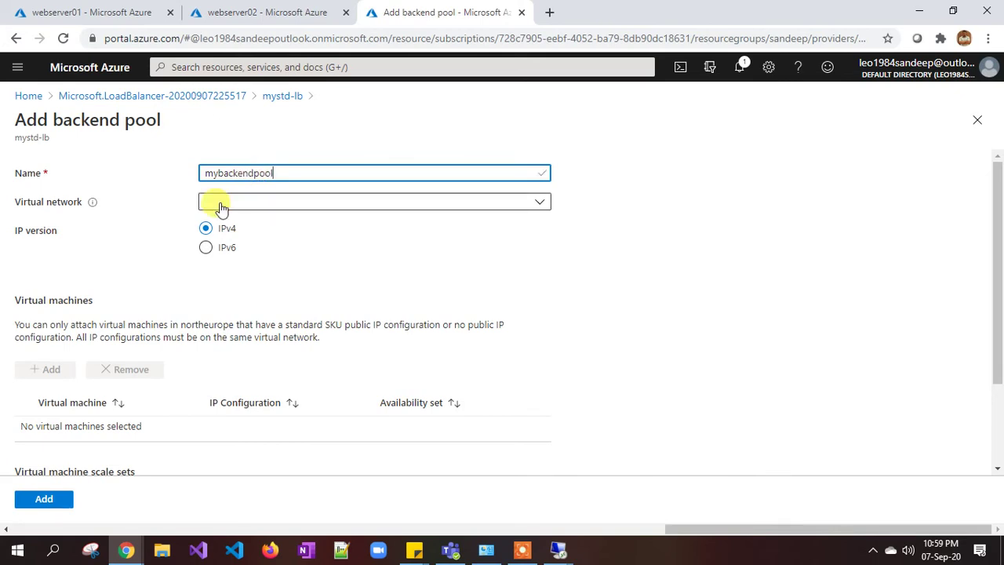
{"action": "left_click", "coordinate": [221, 206]}
{"action": "left_click", "coordinate": [235, 252]}
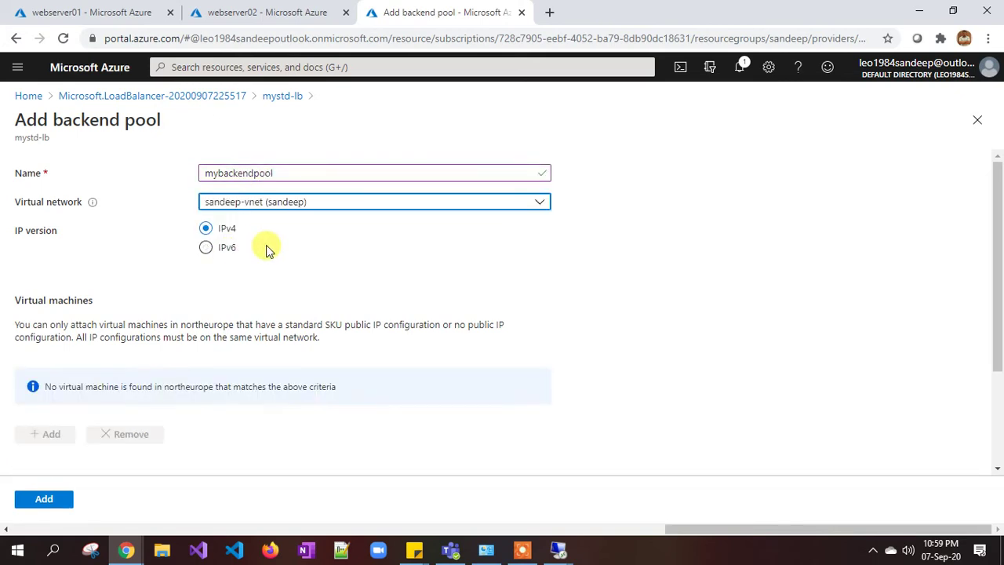
Read the backend pool's requirements on region, public IP SKU and virtual network for attaching virtual machines.
{"action": "scroll", "coordinate": [267, 248], "scroll_direction": "down", "scroll_amount": 1}
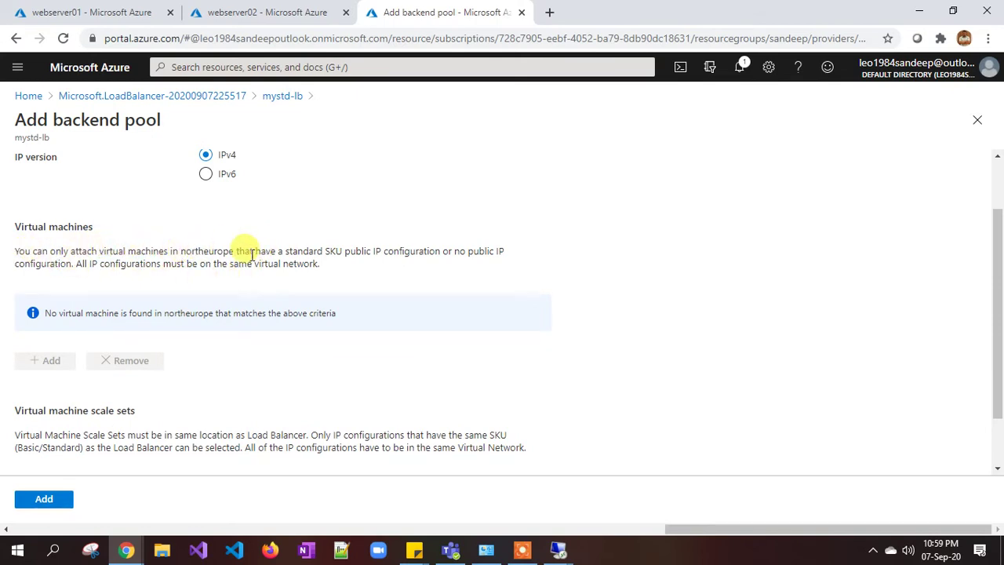
{"action": "scroll", "coordinate": [251, 251], "scroll_direction": "up", "scroll_amount": 1}
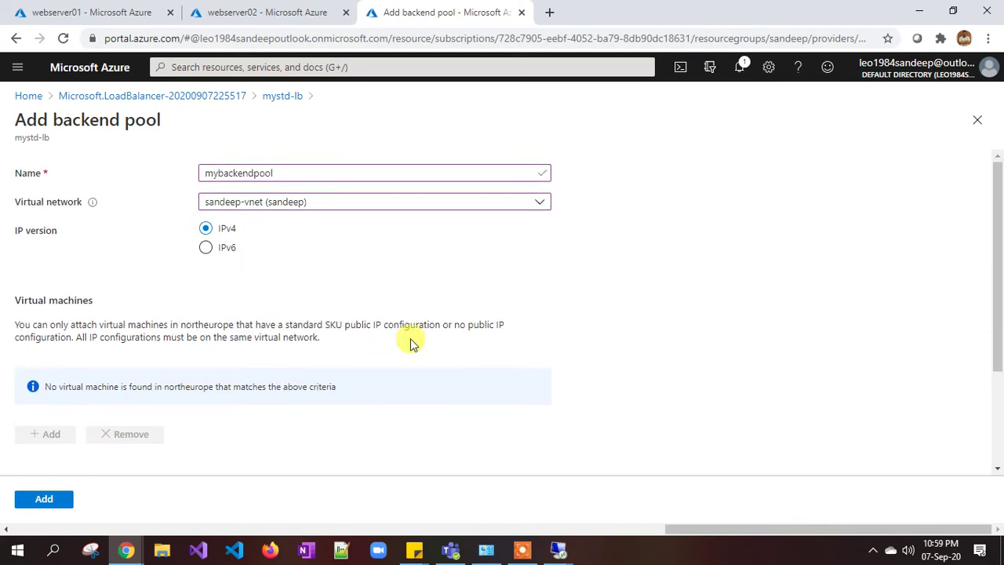
{"action": "scroll", "coordinate": [412, 341], "scroll_direction": "down", "scroll_amount": 1}
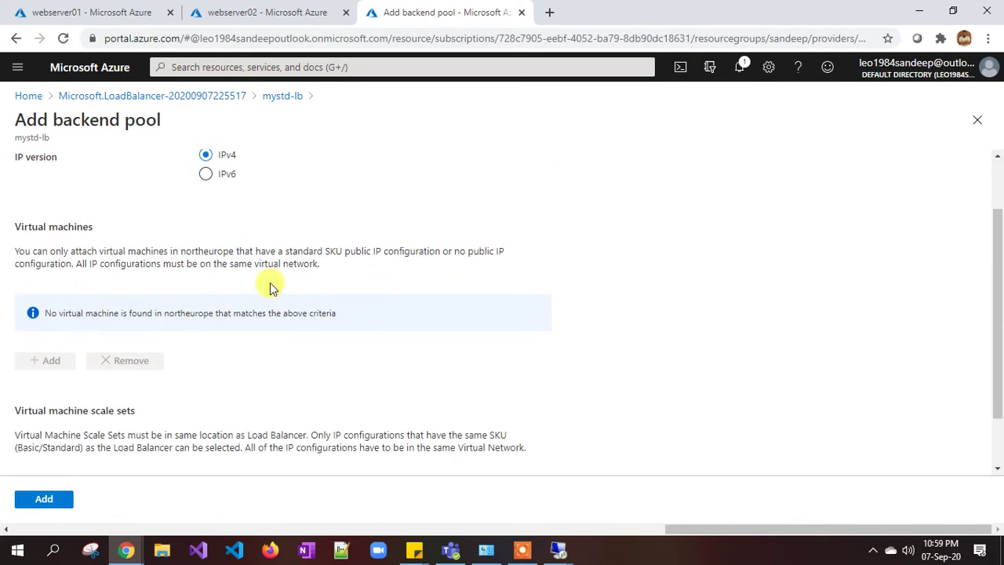
{"action": "left_click_drag", "start_coordinate": [166, 264], "coordinate": [278, 273]}
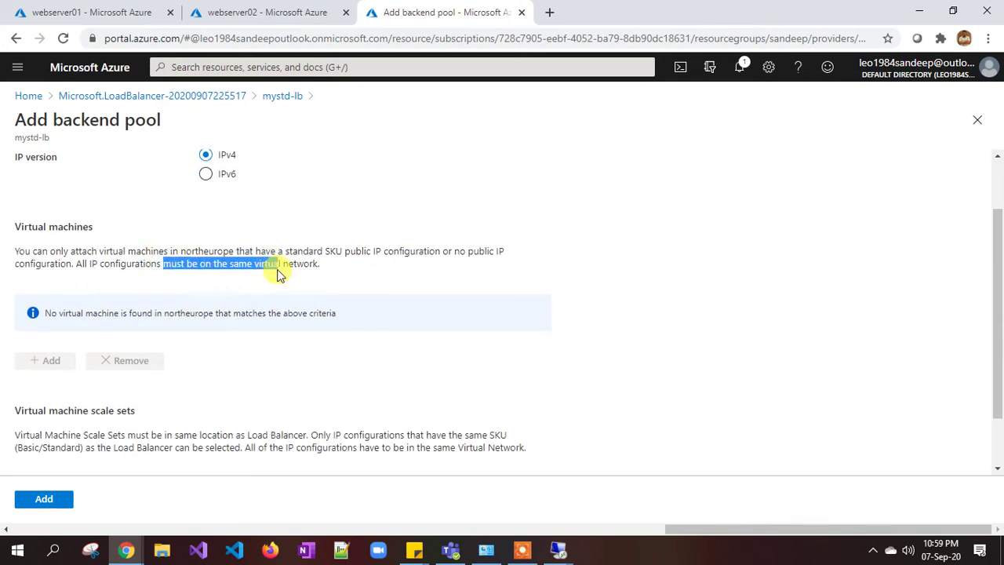
{"action": "left_click", "coordinate": [281, 284]}
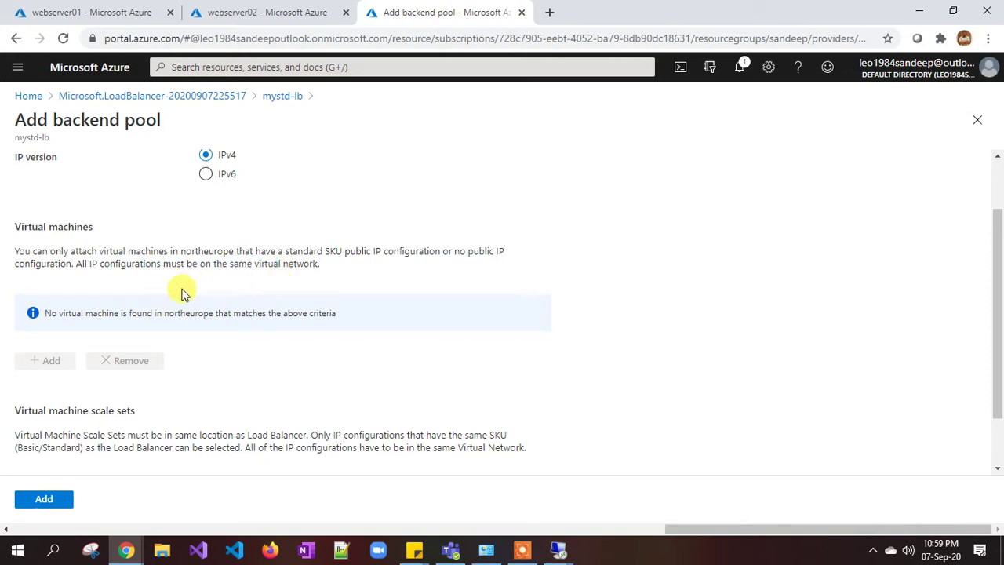
{"action": "scroll", "coordinate": [180, 294], "scroll_direction": "up", "scroll_amount": 1}
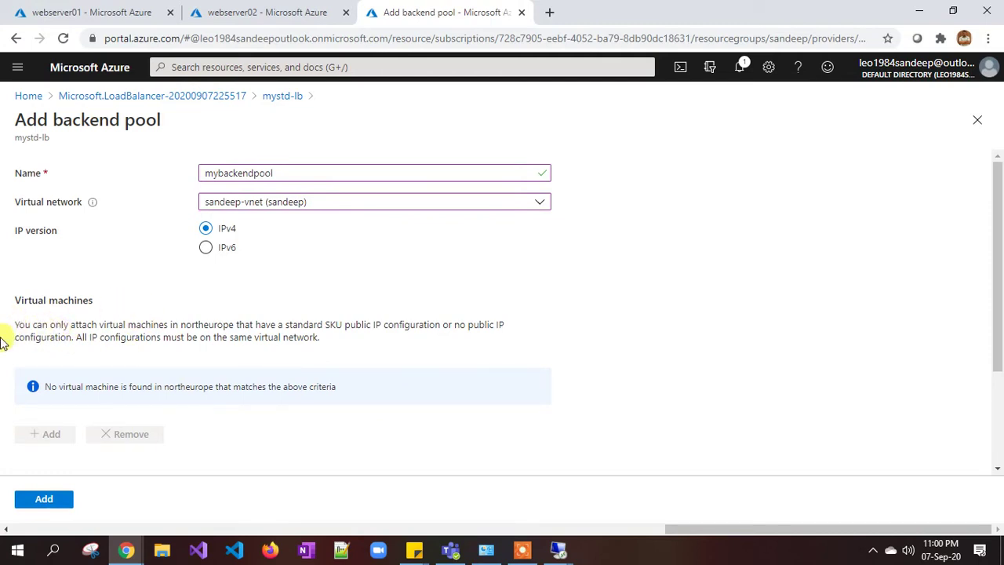
{"action": "left_click_drag", "start_coordinate": [18, 324], "coordinate": [168, 337]}
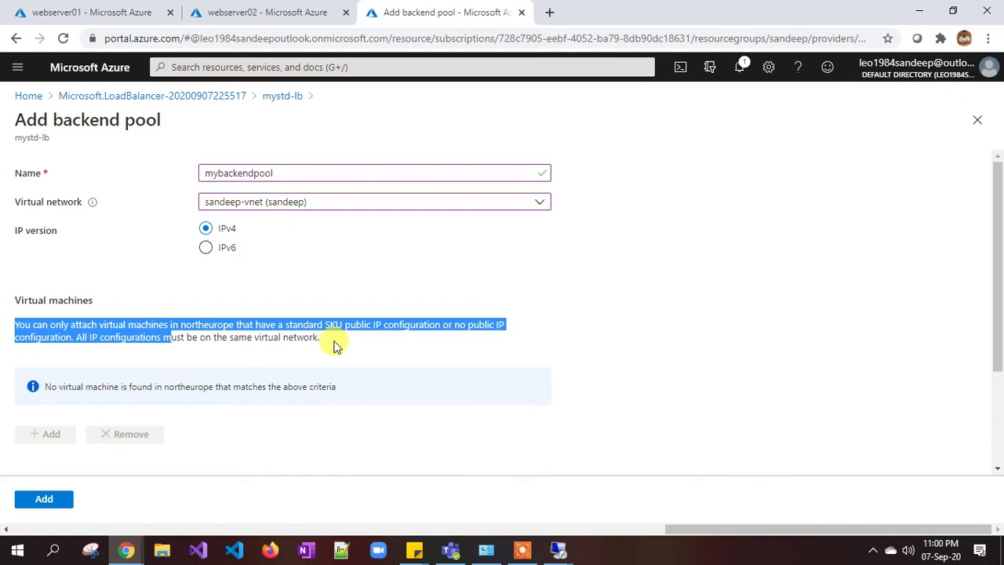
{"action": "left_click", "coordinate": [287, 339]}
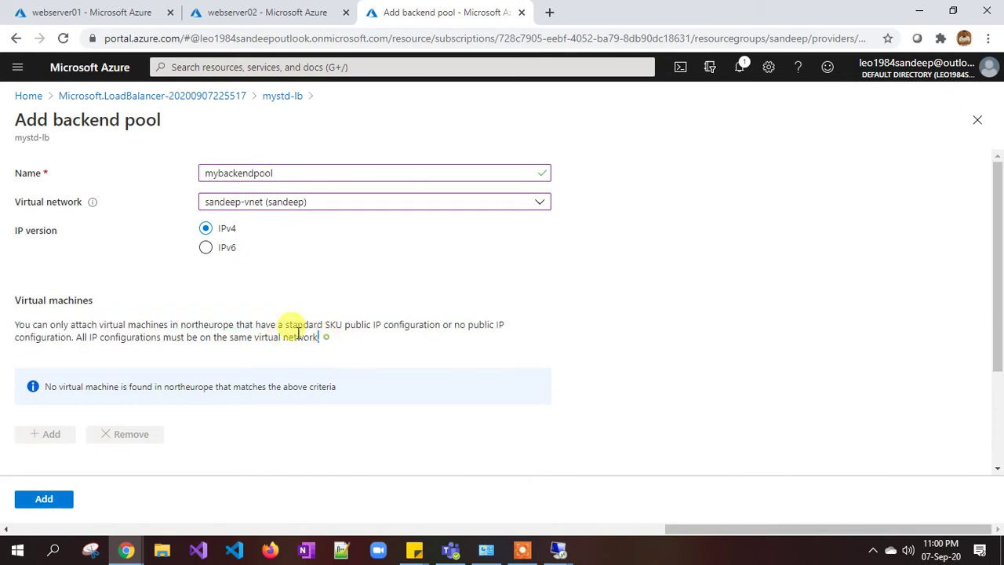
{"action": "left_click_drag", "start_coordinate": [320, 338], "coordinate": [0, 330]}
{"action": "left_click", "coordinate": [505, 340]}
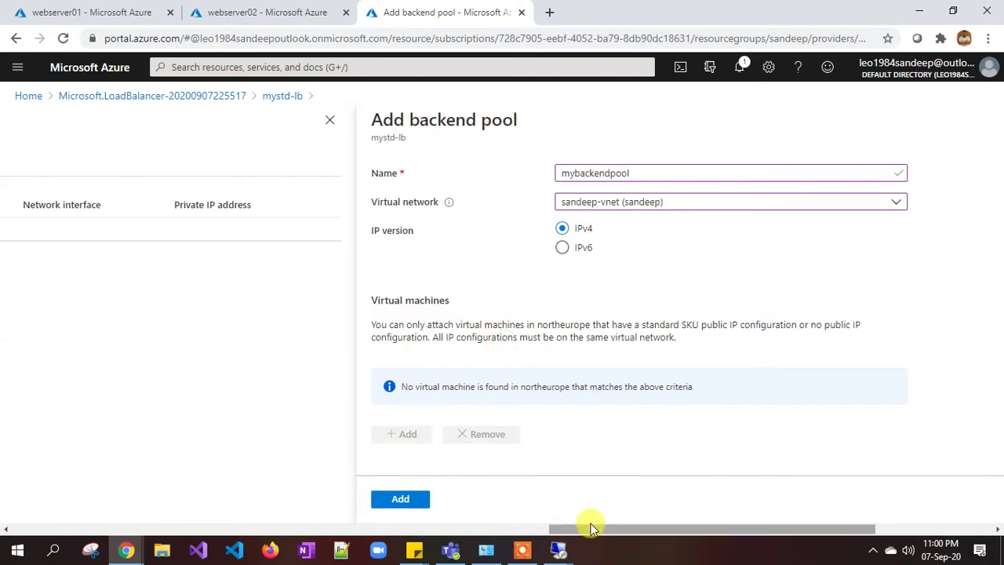
{"action": "left_click_drag", "start_coordinate": [593, 527], "coordinate": [706, 531]}
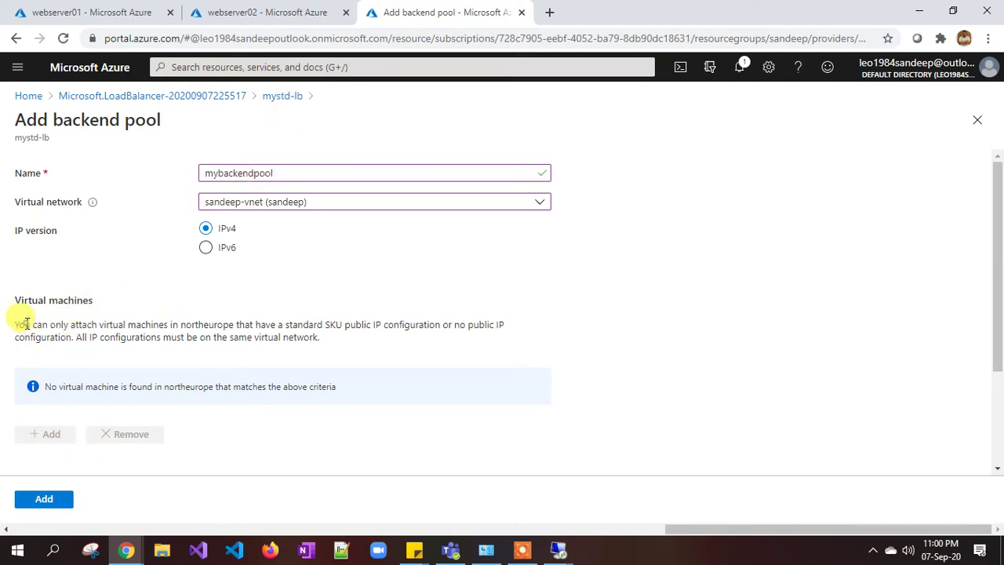
{"action": "left_click_drag", "start_coordinate": [16, 324], "coordinate": [122, 326]}
{"action": "left_click", "coordinate": [162, 352]}
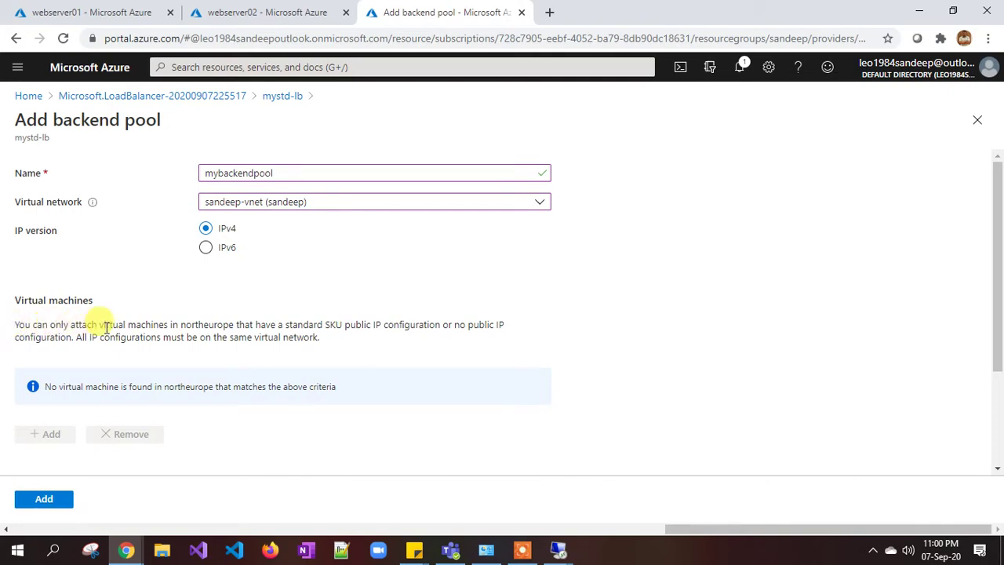
{"action": "left_click_drag", "start_coordinate": [100, 325], "coordinate": [225, 328]}
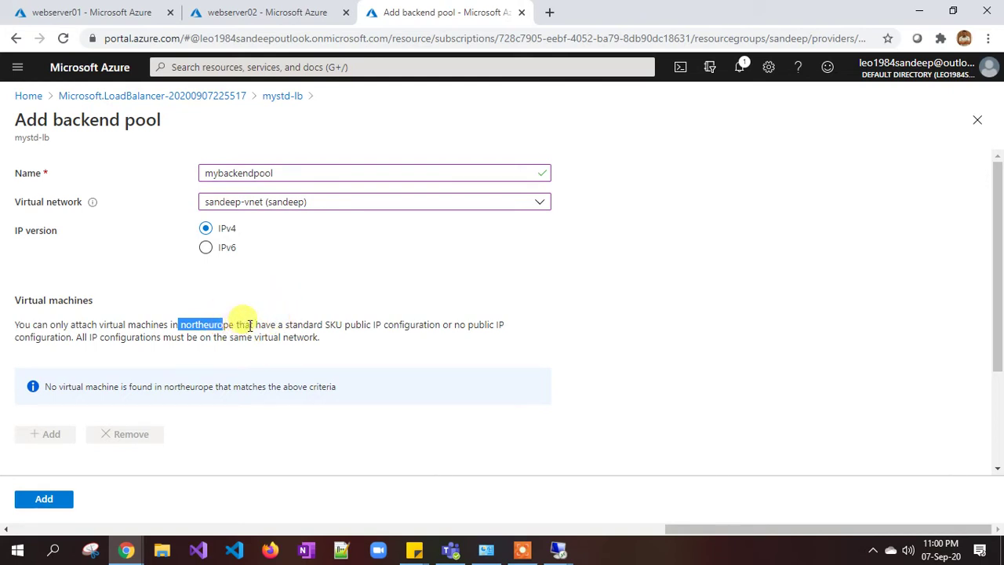
{"action": "left_click", "coordinate": [411, 325]}
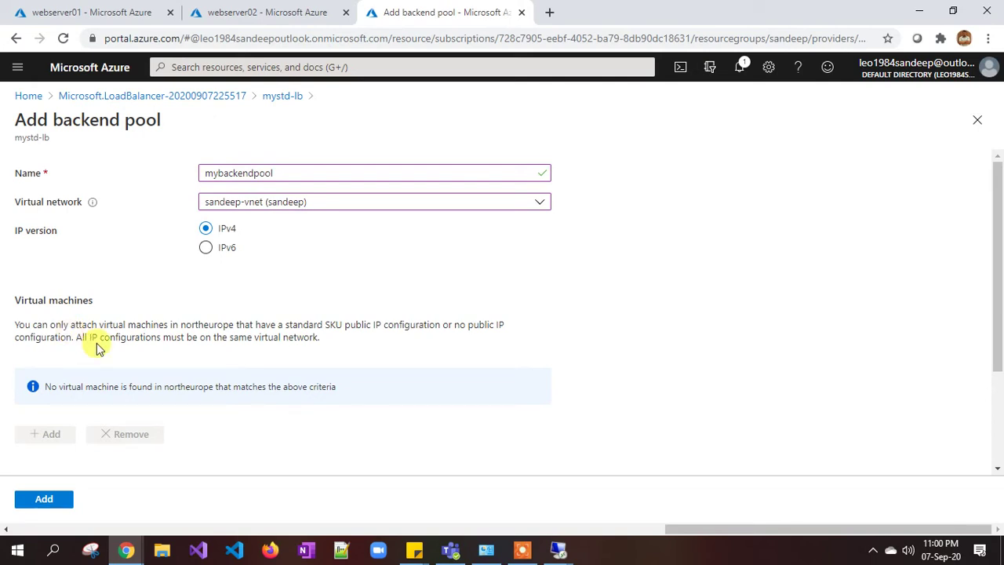
Check the public IP addresses of webserver01 and webserver02, and return to the backend pool form.
{"action": "left_click", "coordinate": [103, 10]}
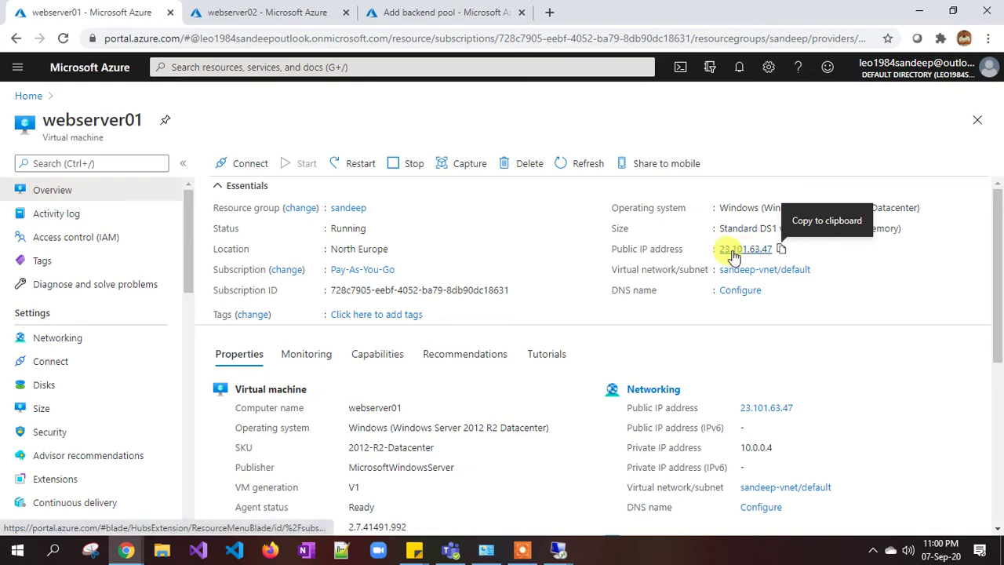
{"action": "left_click", "coordinate": [236, 12]}
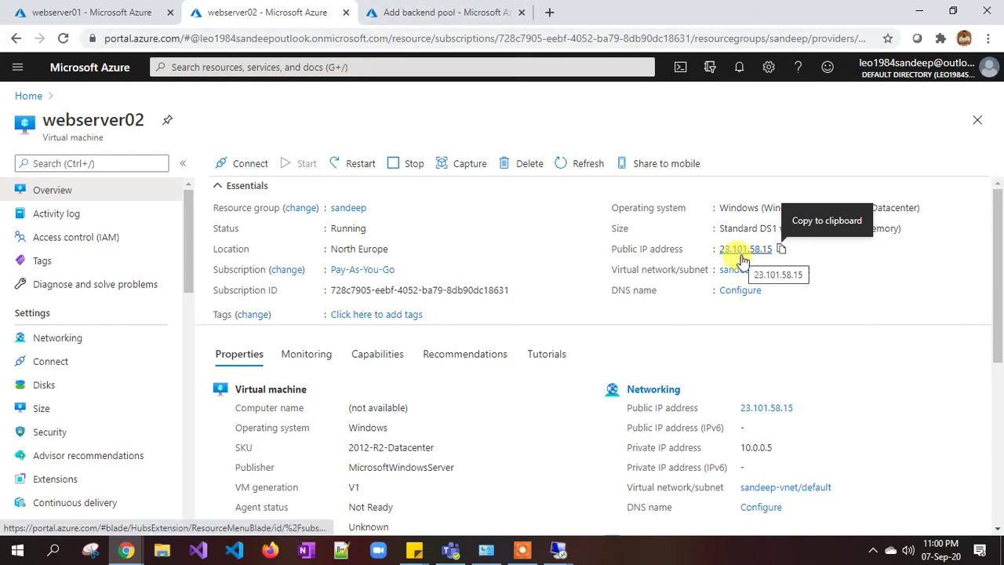
{"action": "left_click", "coordinate": [406, 12]}
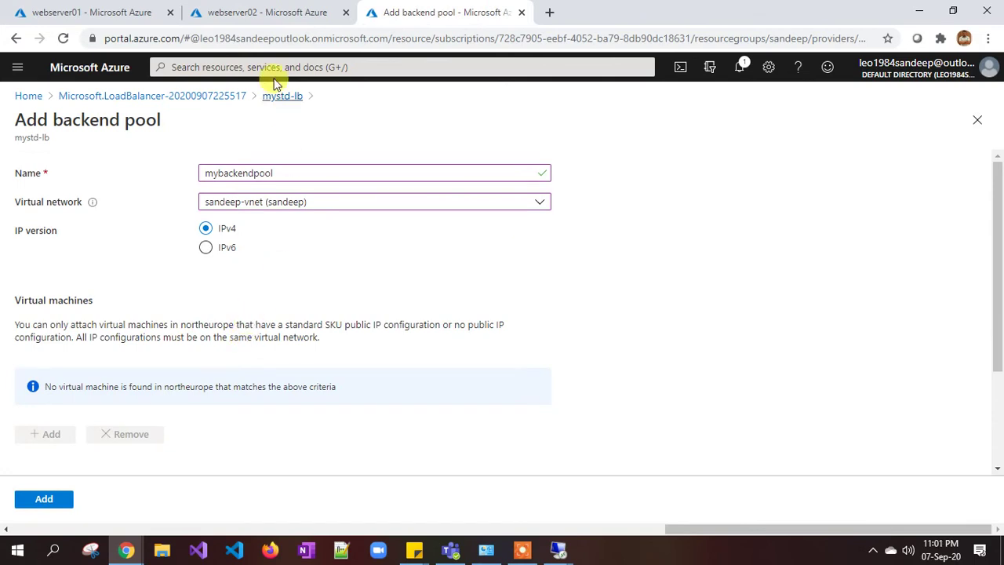
Open webserver02's public IP address resource and check the SKU in its properties.
{"action": "left_click", "coordinate": [236, 11]}
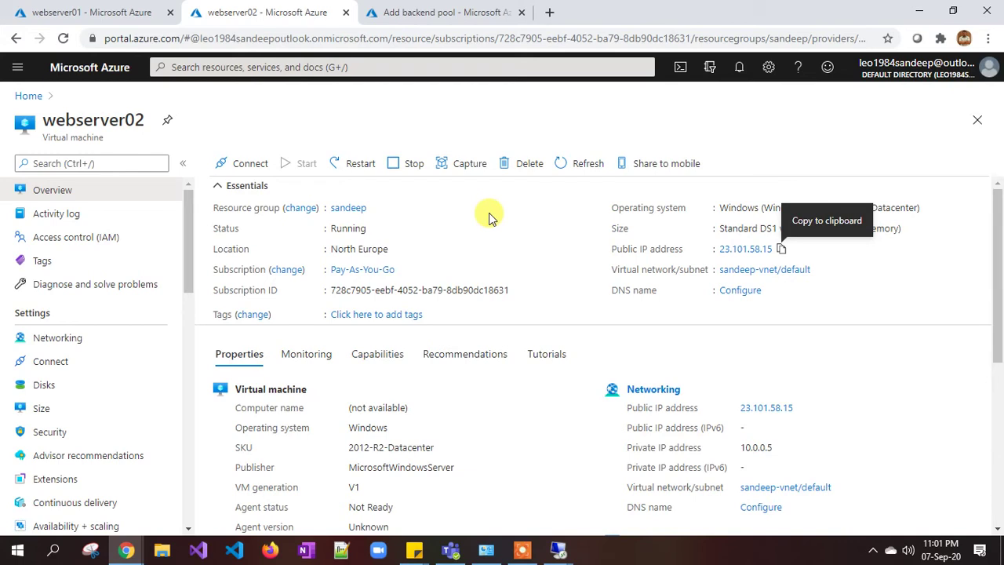
{"action": "left_click", "coordinate": [742, 249]}
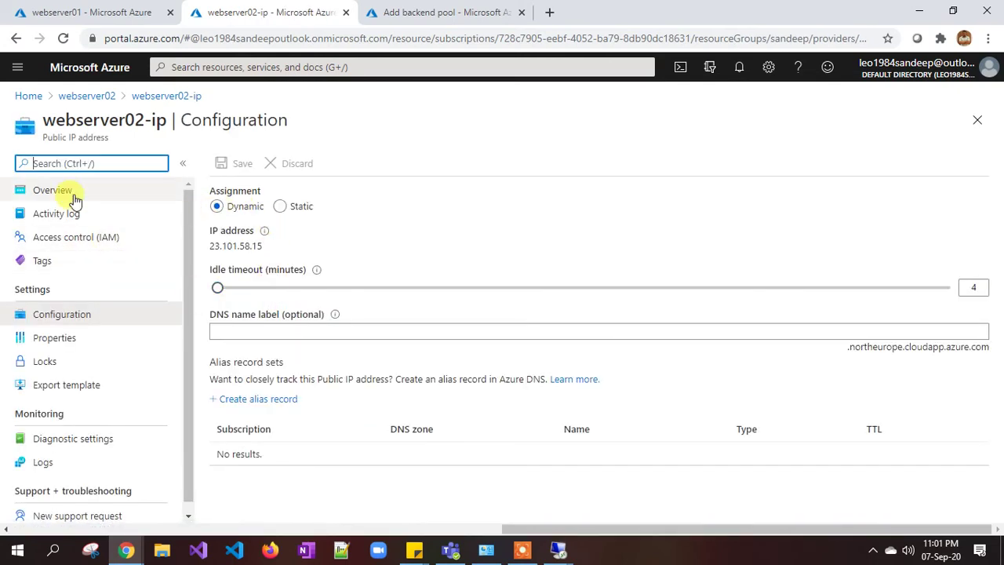
{"action": "left_click", "coordinate": [82, 344]}
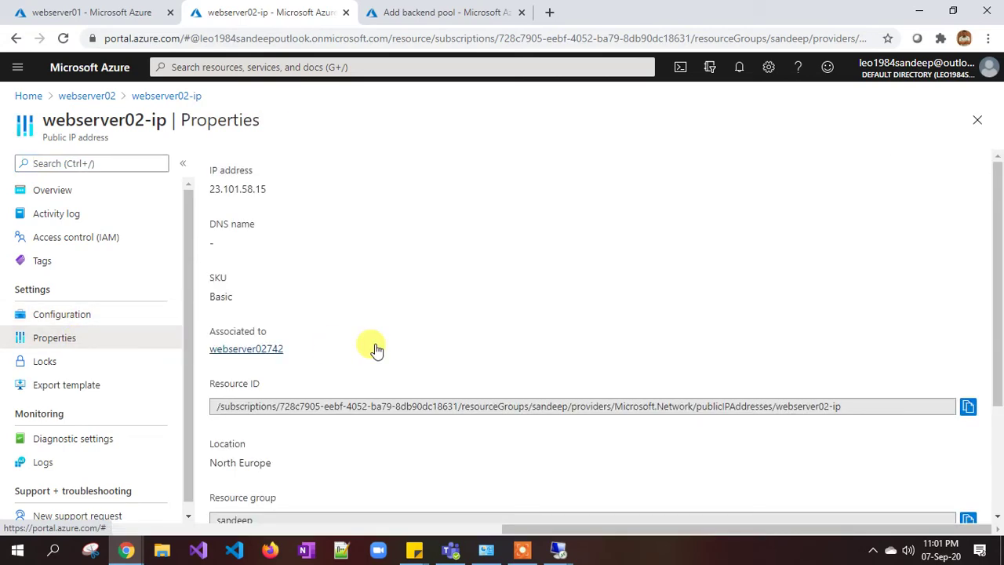
{"action": "left_click_drag", "start_coordinate": [210, 296], "coordinate": [234, 301]}
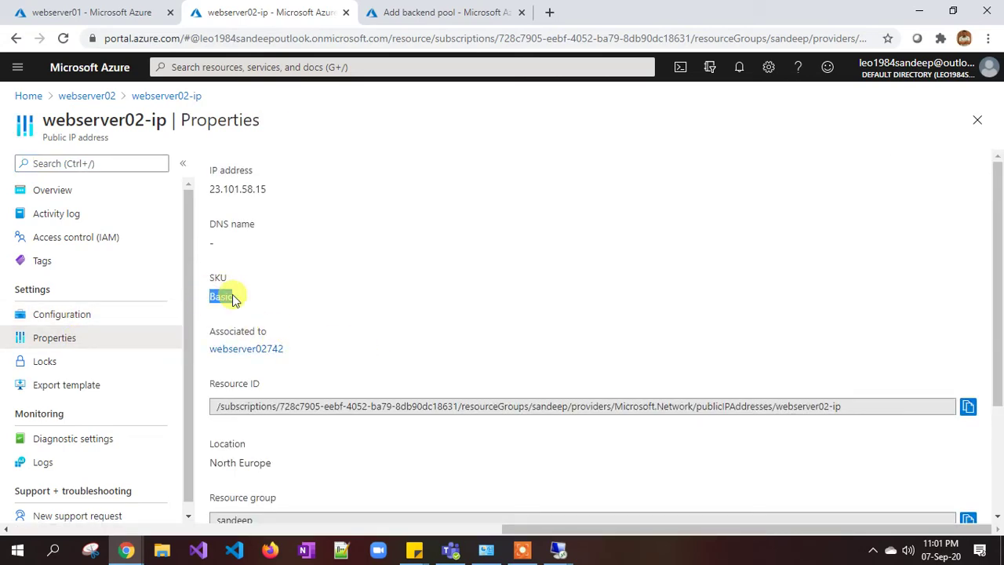
Check the SKU in the properties of webserver01's public IP address, and return to the backend pool form.
{"action": "left_click", "coordinate": [102, 13]}
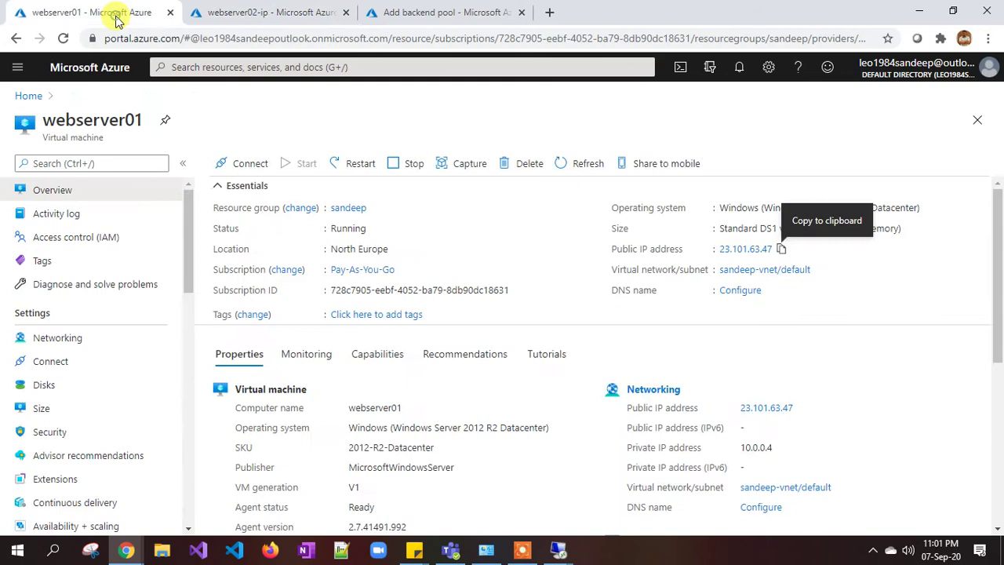
{"action": "left_click", "coordinate": [741, 251]}
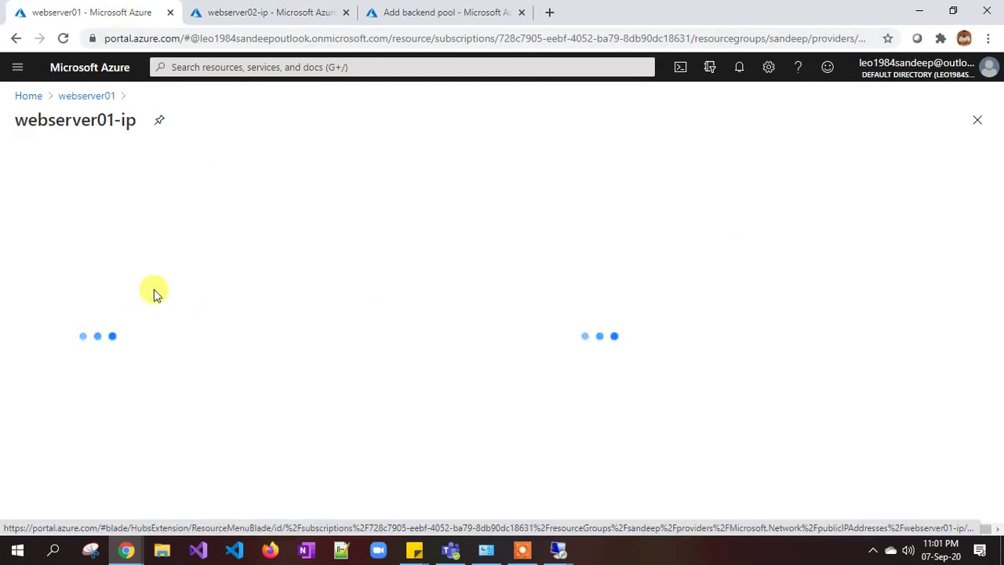
{"action": "left_click", "coordinate": [69, 342]}
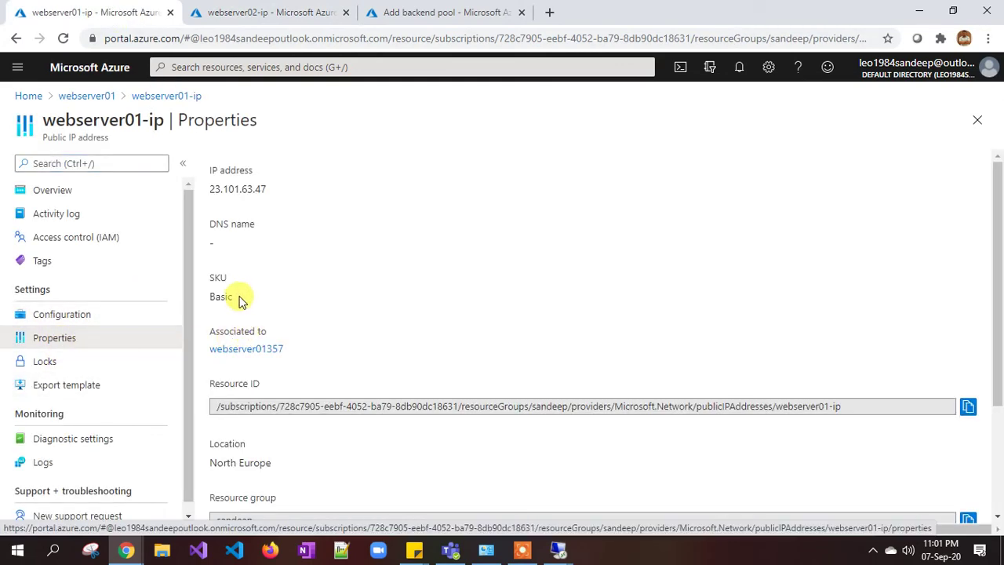
{"action": "left_click_drag", "start_coordinate": [239, 298], "coordinate": [208, 294]}
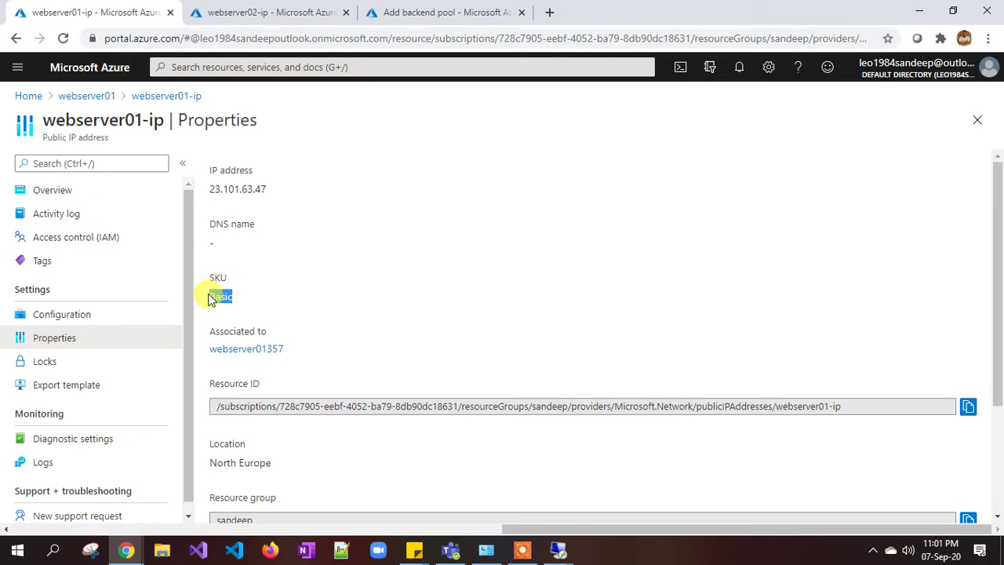
{"action": "left_click", "coordinate": [411, 11]}
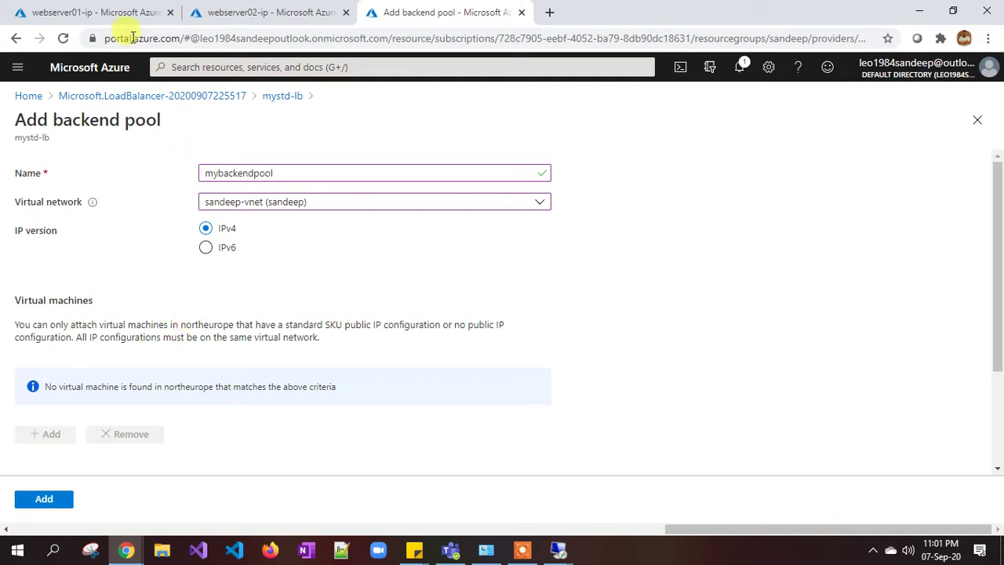
Show the overview of webserver01's public IP resource, and disconnect the remote desktop sessions to webserver02 and webserver01.
{"action": "left_click", "coordinate": [128, 13]}
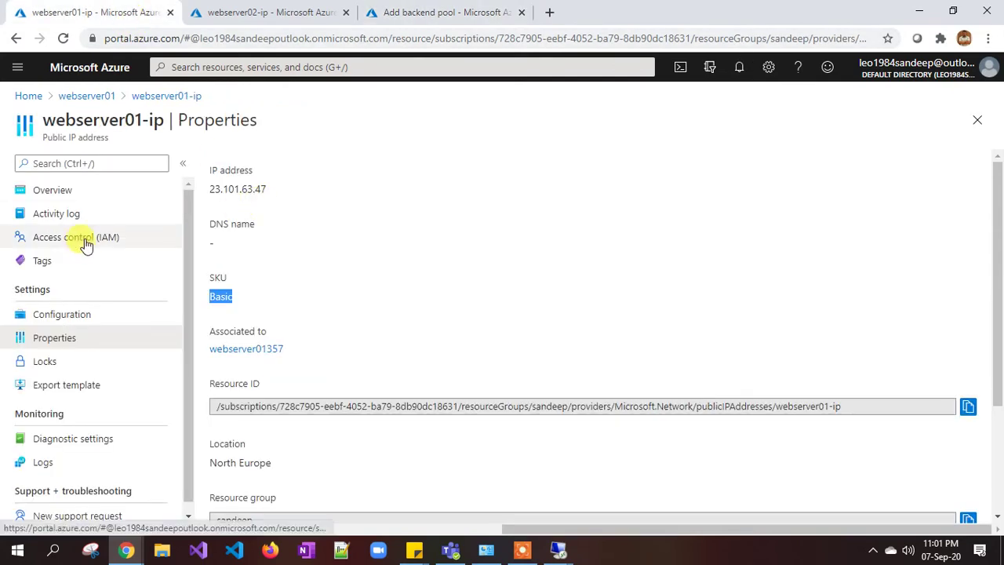
{"action": "left_click", "coordinate": [82, 192]}
{"action": "left_click", "coordinate": [563, 553]}
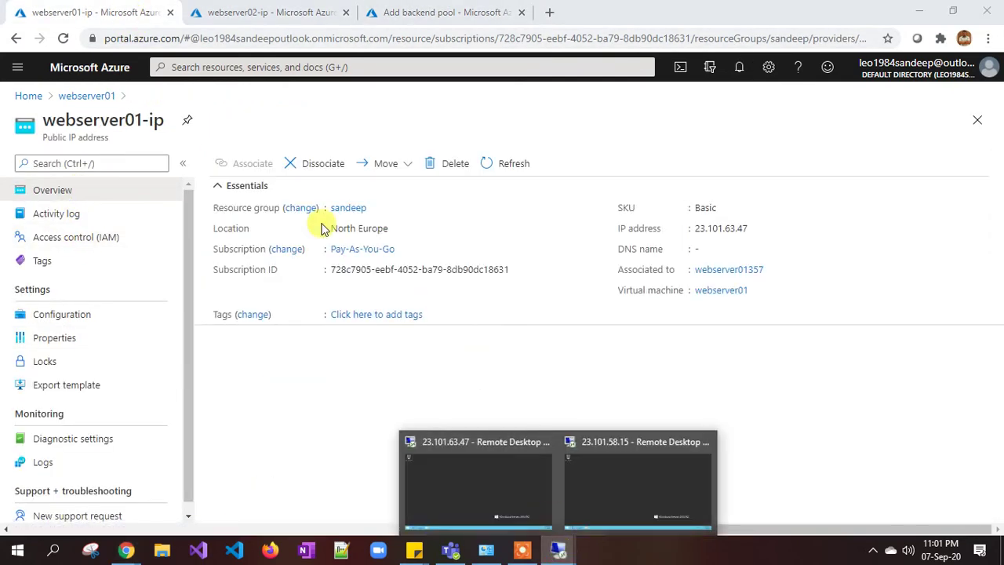
{"action": "left_click", "coordinate": [606, 461]}
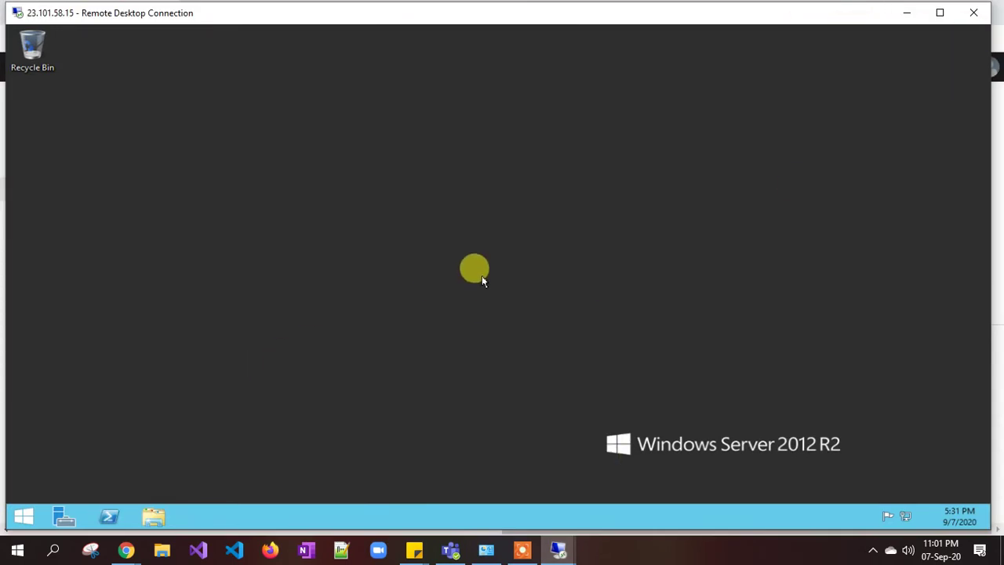
{"action": "left_click", "coordinate": [972, 12]}
{"action": "left_click", "coordinate": [571, 292]}
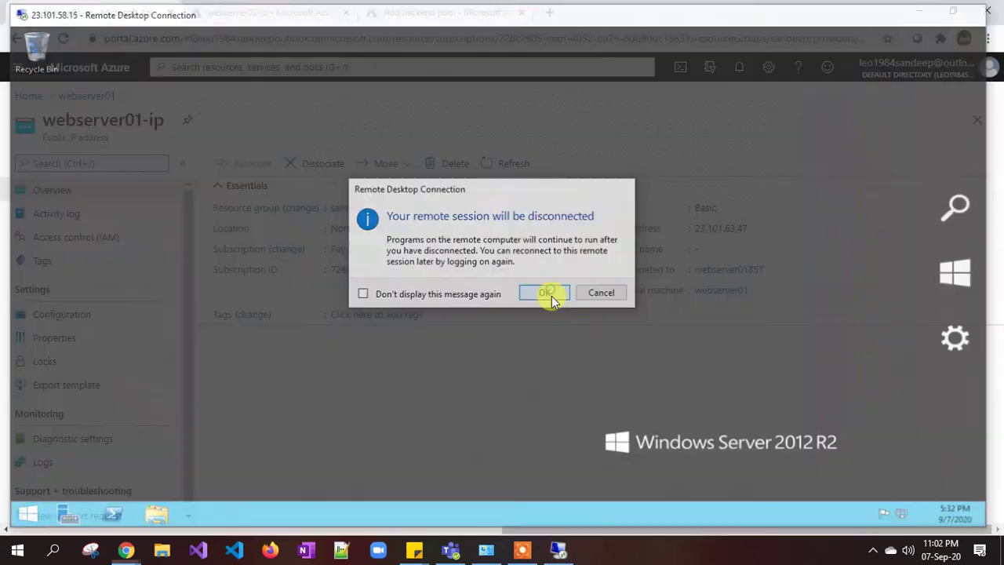
{"action": "left_click", "coordinate": [559, 551]}
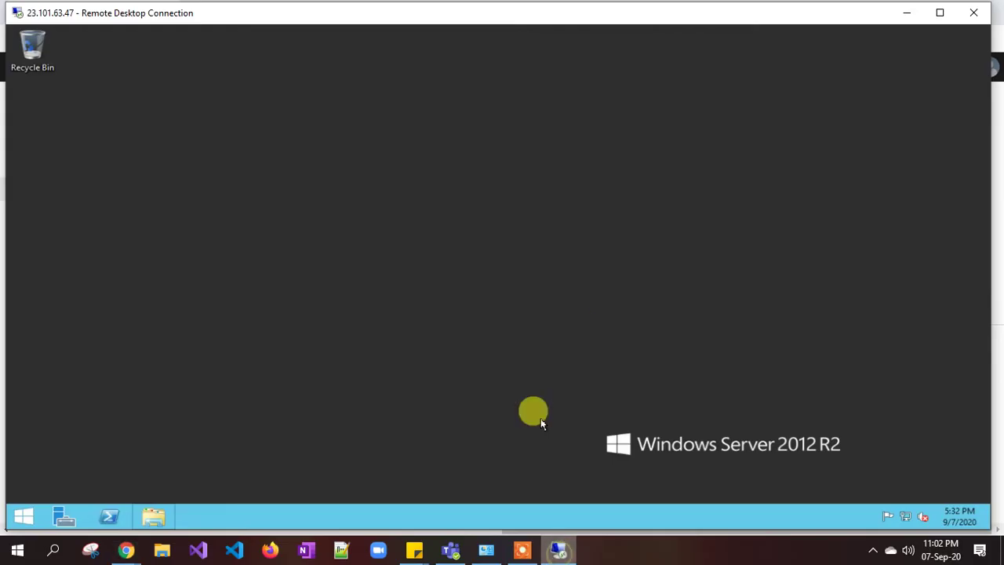
{"action": "left_click", "coordinate": [972, 13]}
{"action": "left_click", "coordinate": [541, 295]}
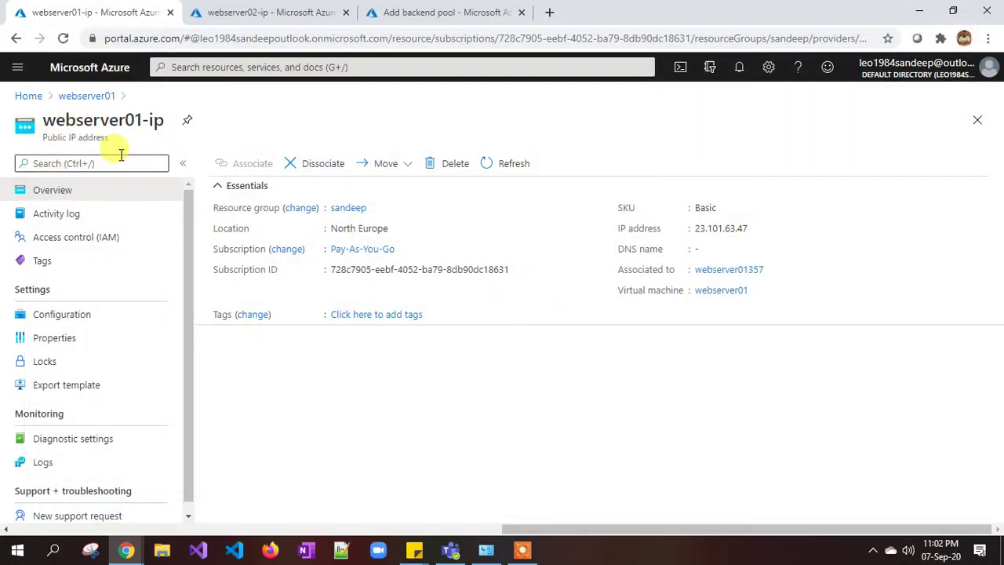
Dissociate the public IP address webserver01-ip from webserver01's network interface.
{"action": "left_click", "coordinate": [82, 96]}
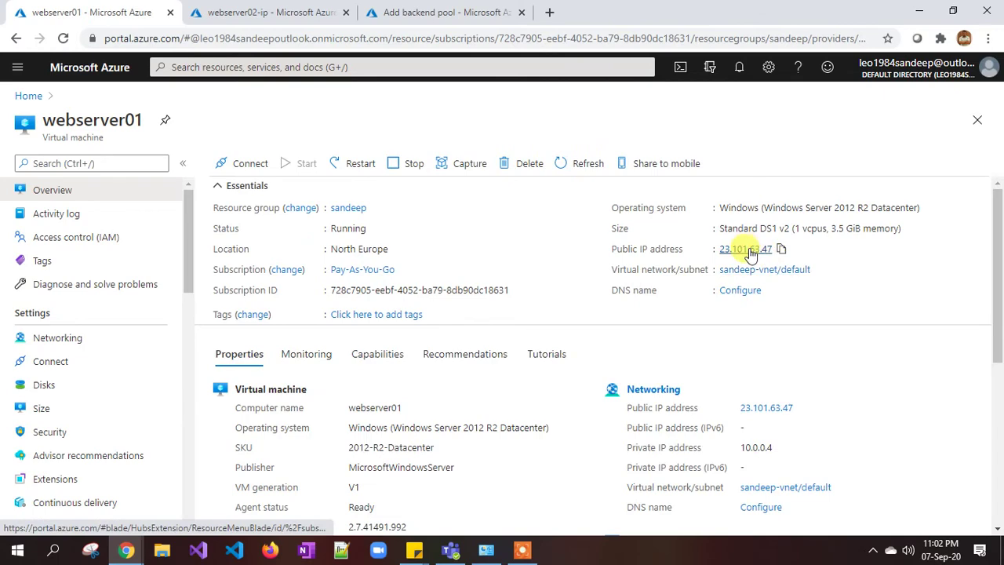
{"action": "left_click", "coordinate": [746, 249]}
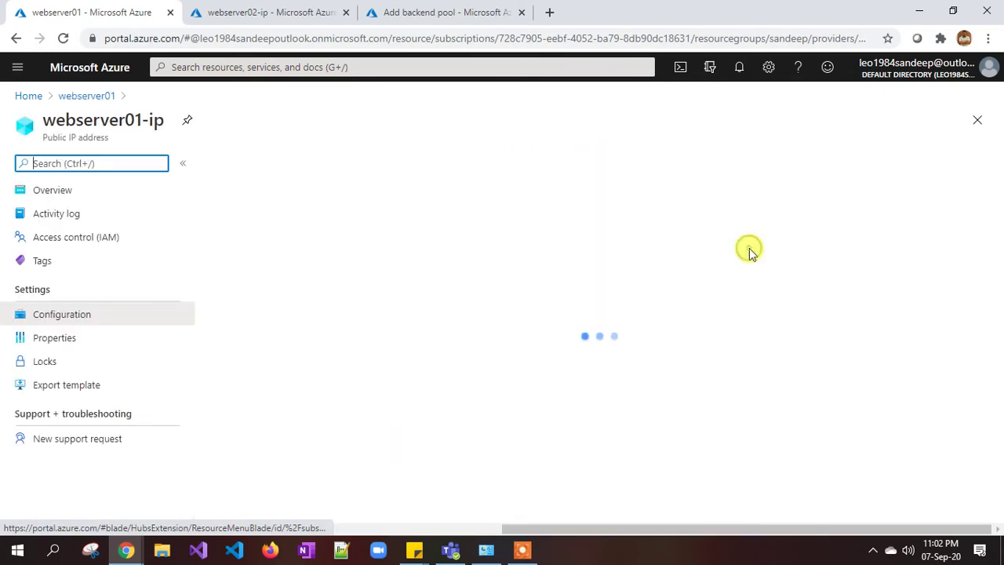
{"action": "left_click", "coordinate": [91, 196]}
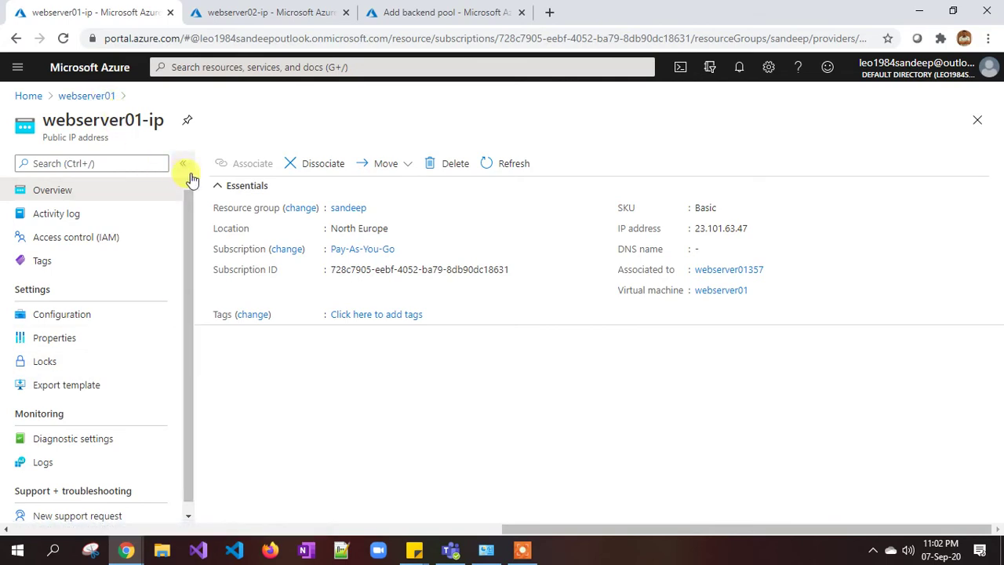
{"action": "left_click", "coordinate": [319, 164]}
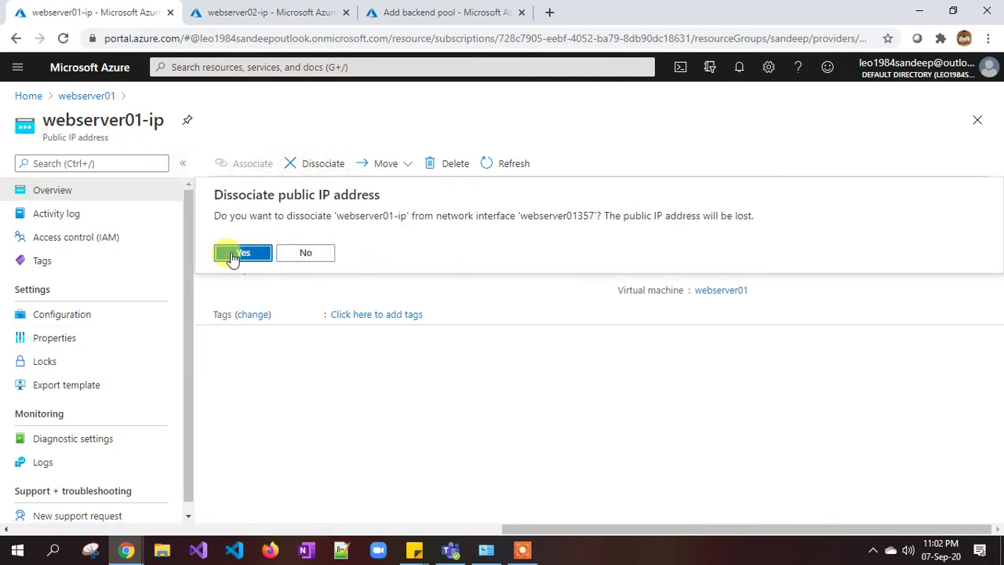
{"action": "left_click", "coordinate": [233, 256]}
Dissociate the public IP address webserver02-ip from webserver02's network interface.
{"action": "left_click", "coordinate": [254, 14]}
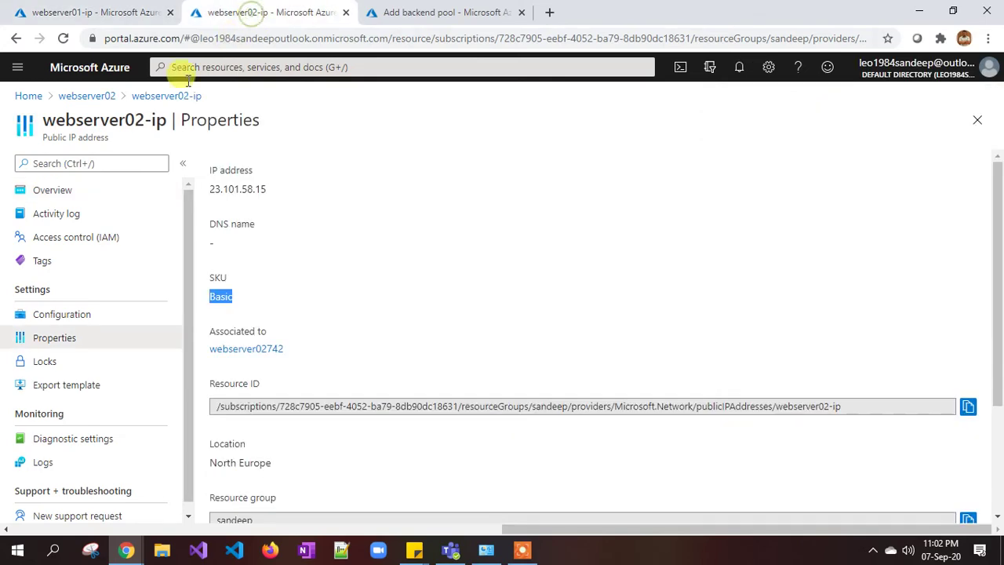
{"action": "left_click", "coordinate": [88, 95]}
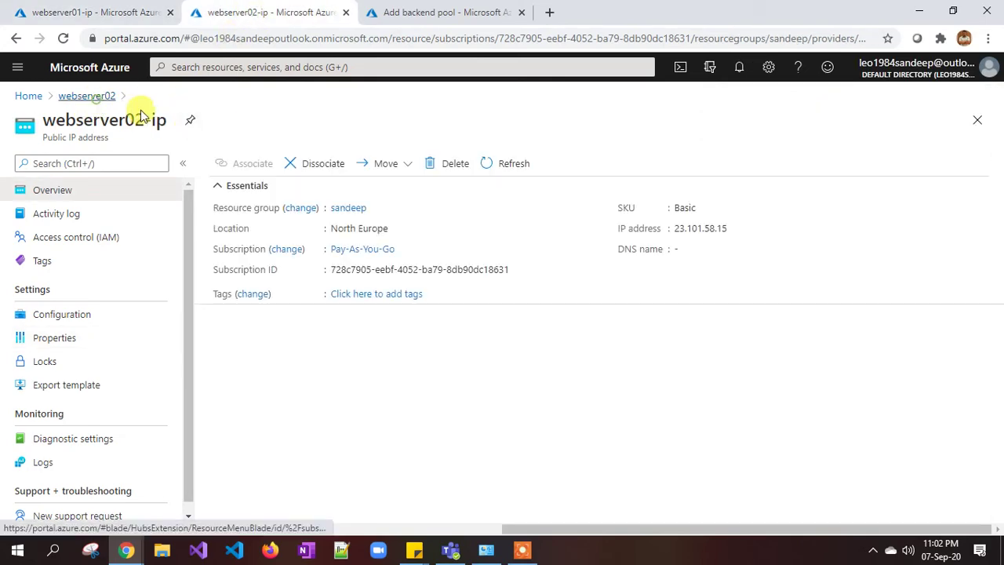
{"action": "left_click", "coordinate": [758, 251]}
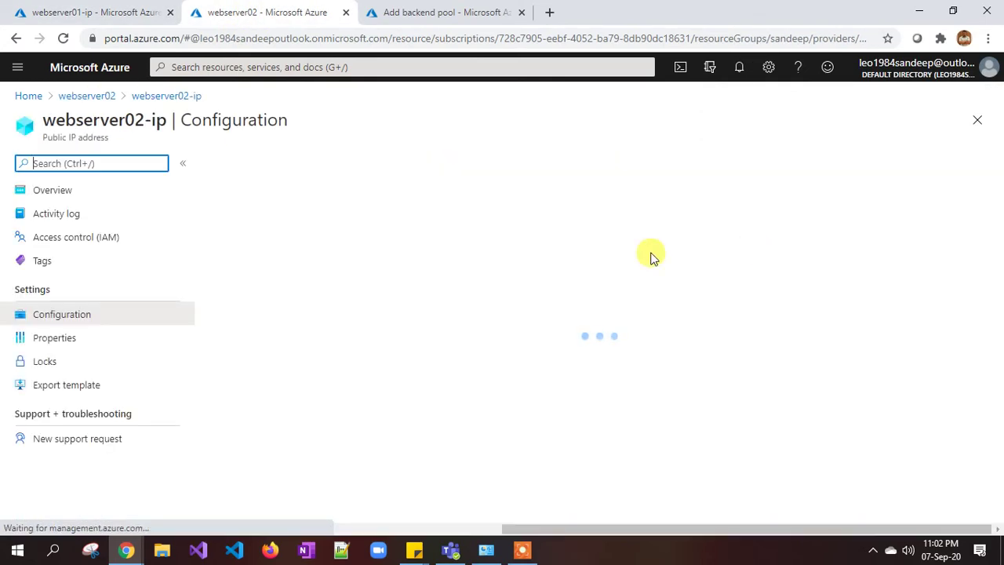
{"action": "left_click", "coordinate": [87, 193]}
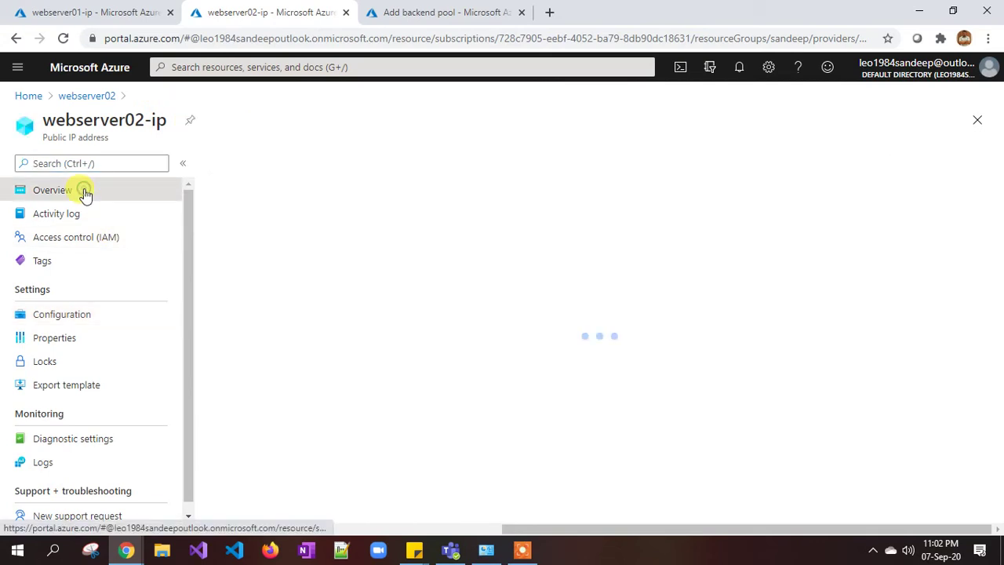
{"action": "left_click", "coordinate": [321, 165]}
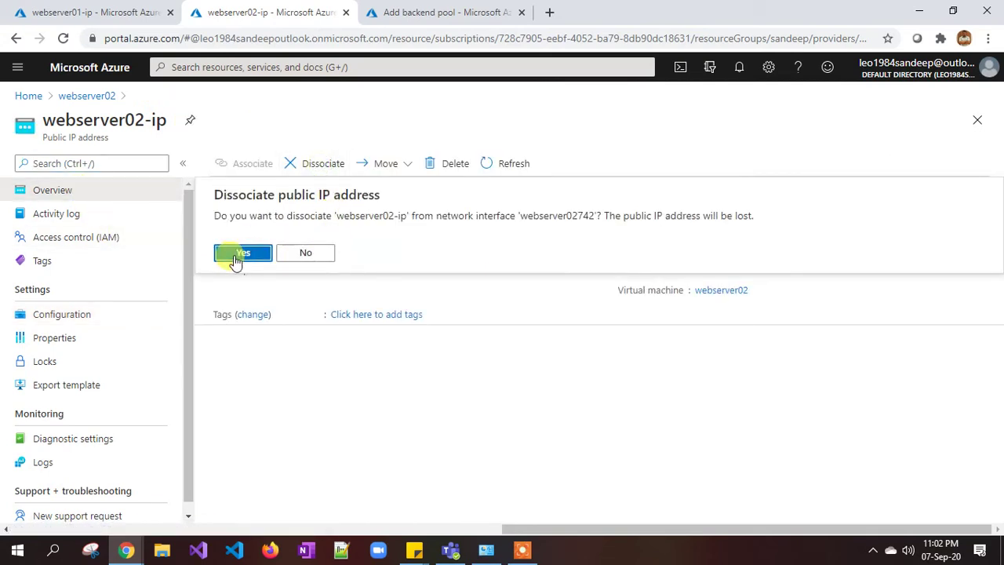
{"action": "left_click", "coordinate": [236, 252]}
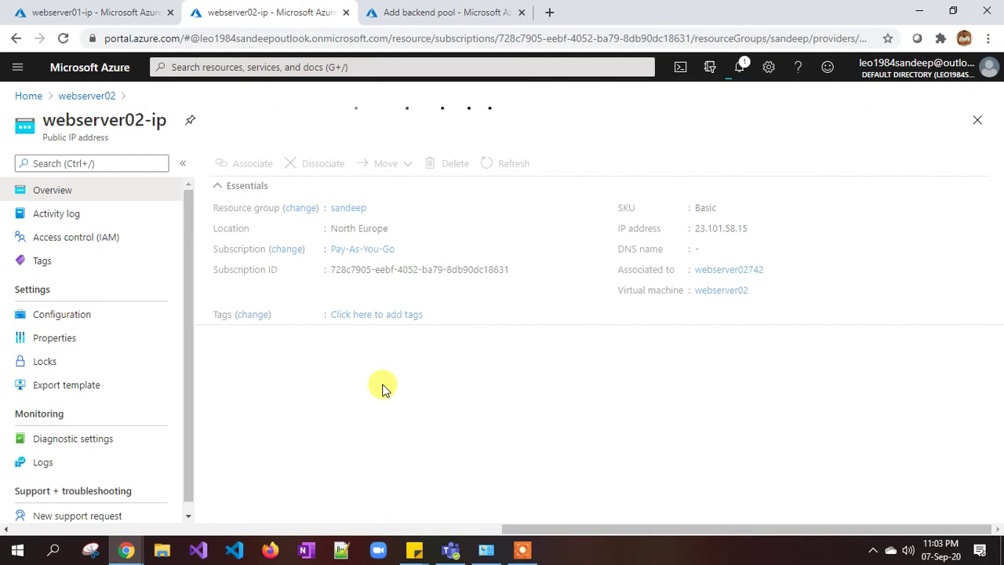
Check the notifications for the progress of the public IP dissociation from webserver01.
{"action": "left_click", "coordinate": [135, 16]}
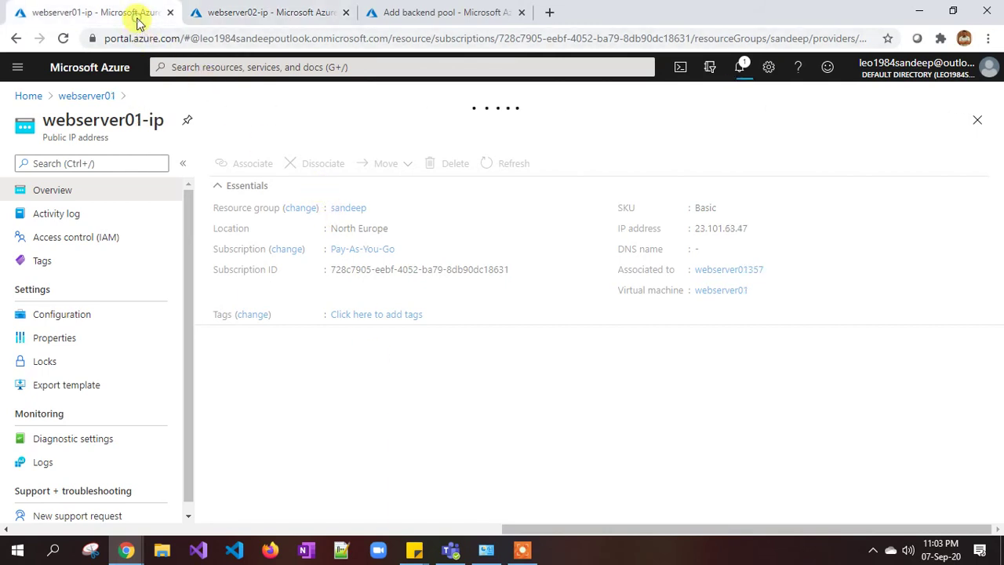
{"action": "left_click", "coordinate": [740, 72]}
{"action": "left_click", "coordinate": [977, 99]}
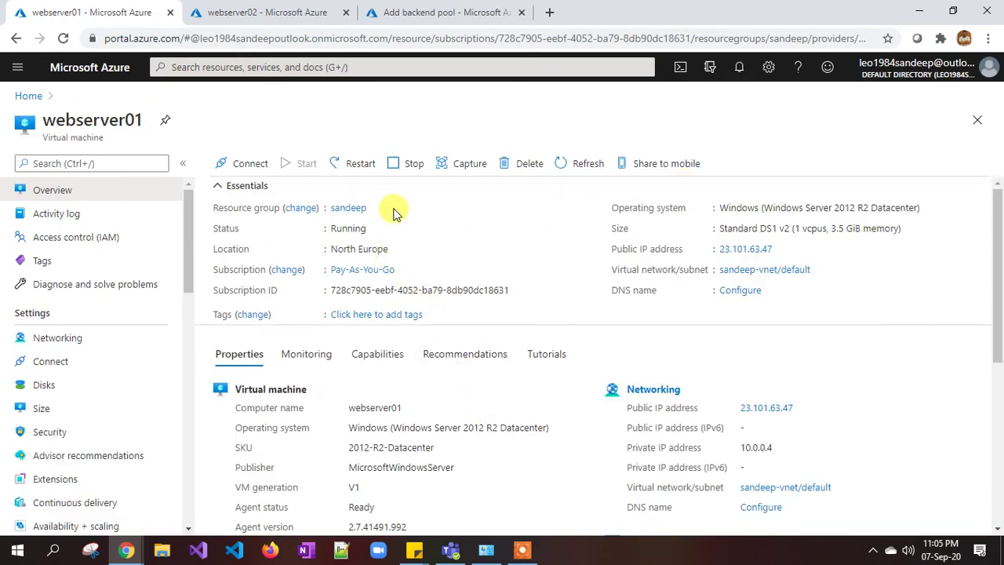
Refresh the overviews of webserver01 and webserver02 and check their public IP addresses and the network interface save notification.
{"action": "left_click", "coordinate": [584, 166]}
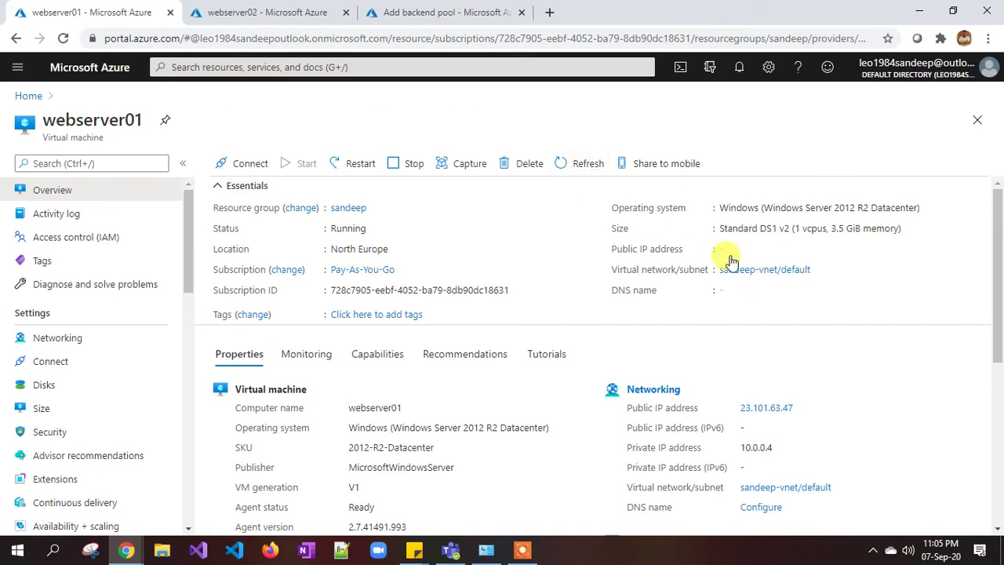
{"action": "left_click", "coordinate": [249, 12]}
{"action": "left_click", "coordinate": [560, 163]}
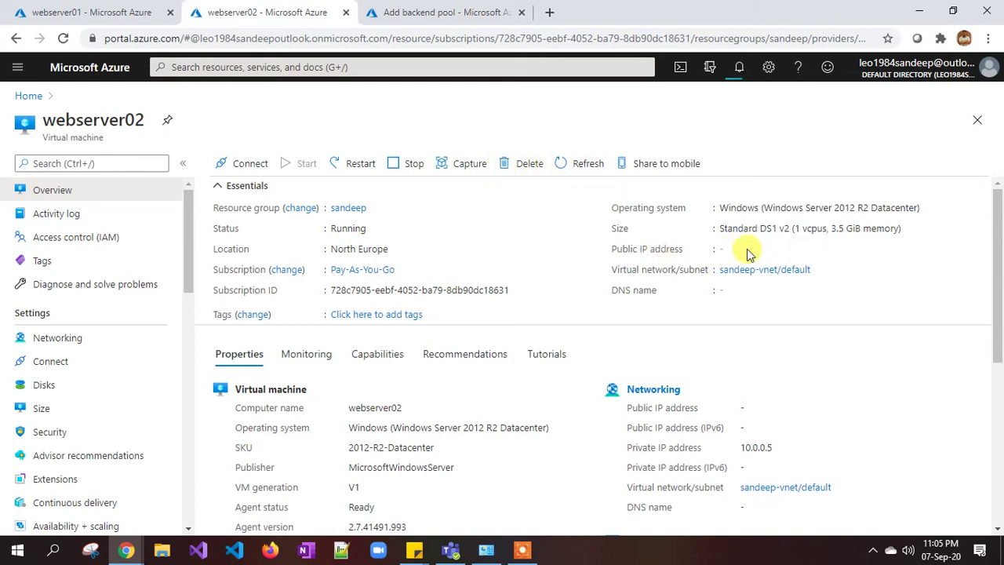
{"action": "left_click", "coordinate": [739, 67]}
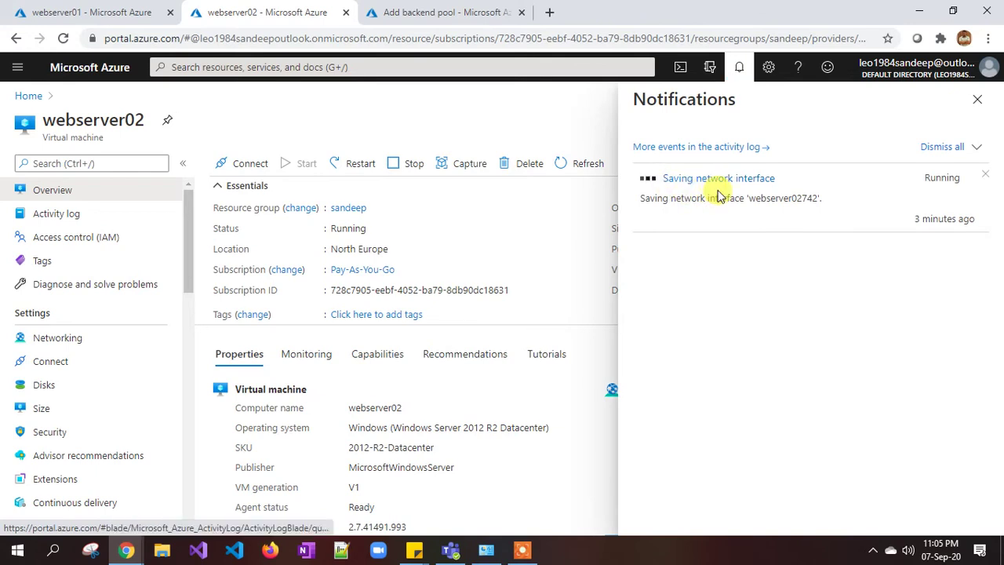
{"action": "left_click", "coordinate": [975, 103]}
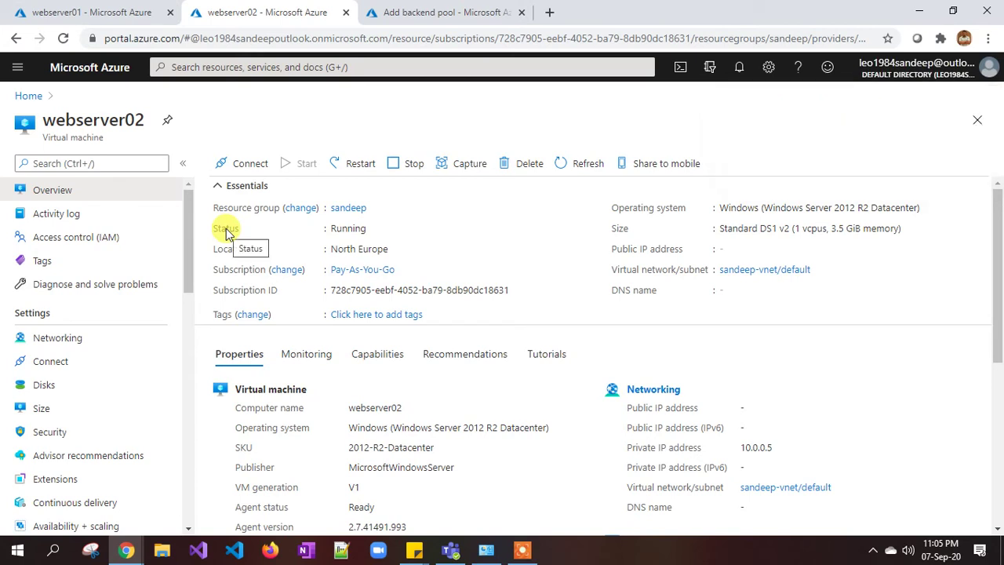
{"action": "left_click", "coordinate": [117, 13]}
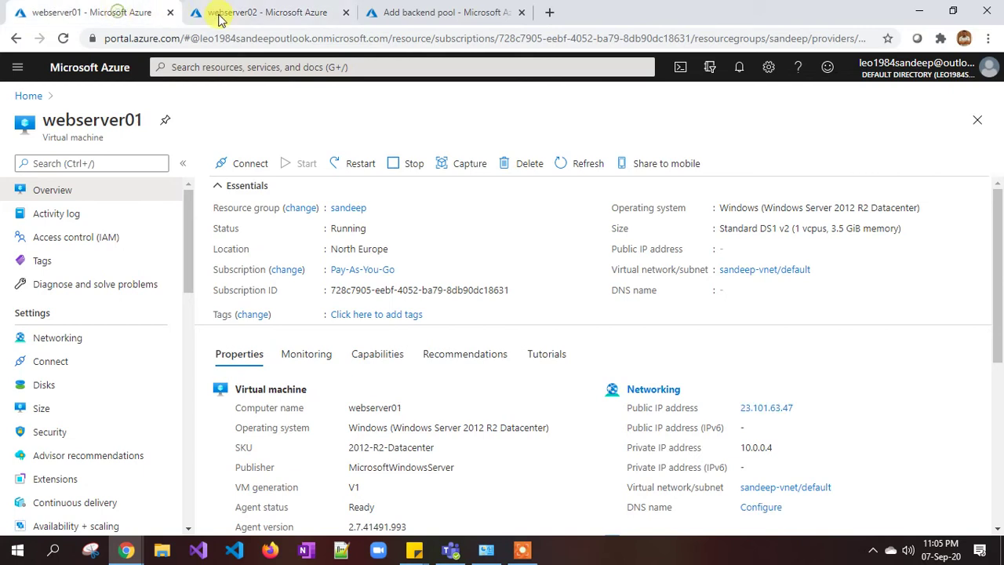
{"action": "left_click", "coordinate": [220, 18]}
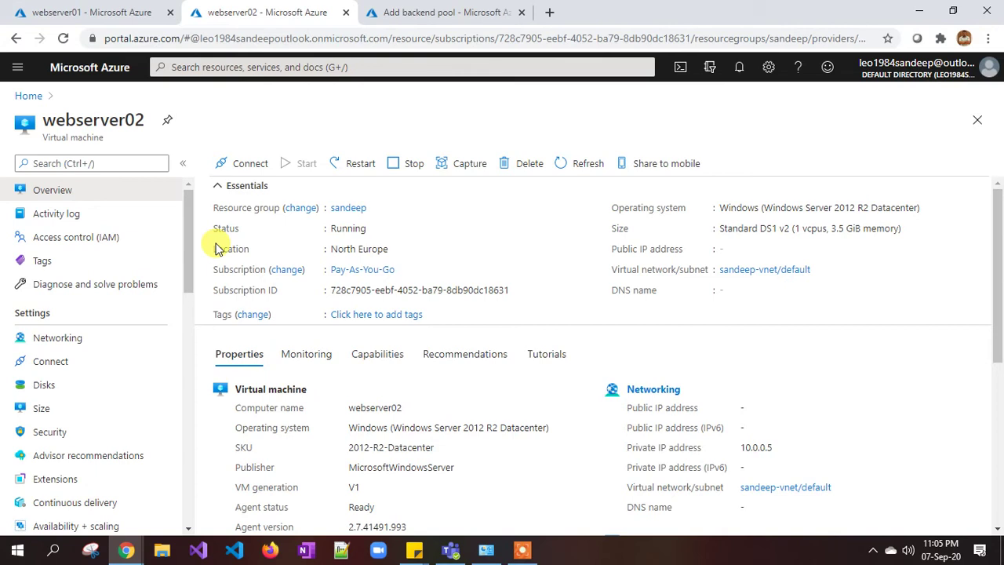
Leave the outdated backend pool form, refresh mystd-lb's backend pool list and open a fresh form for adding a pool.
{"action": "left_click", "coordinate": [445, 12]}
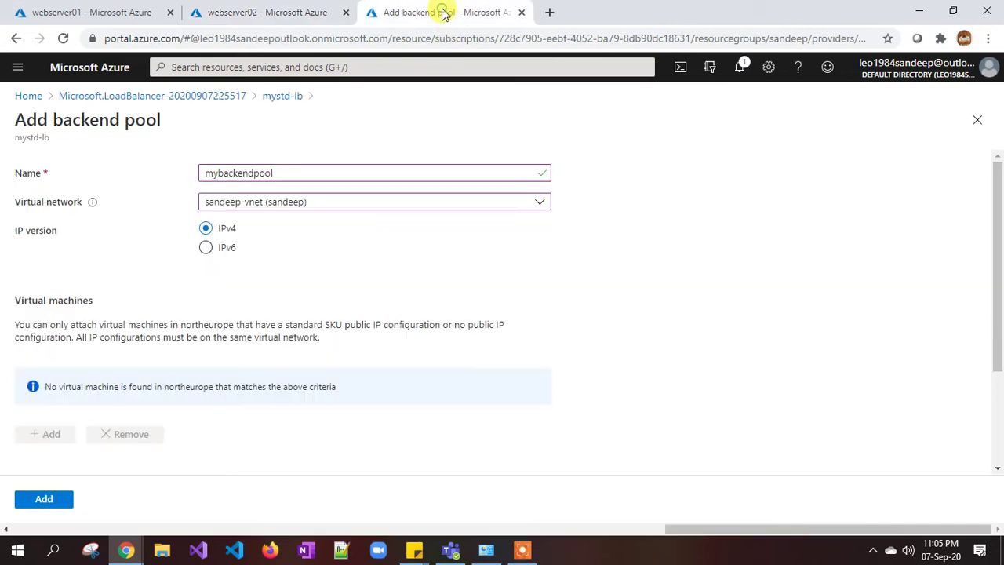
{"action": "left_click", "coordinate": [271, 96]}
{"action": "left_click", "coordinate": [291, 167]}
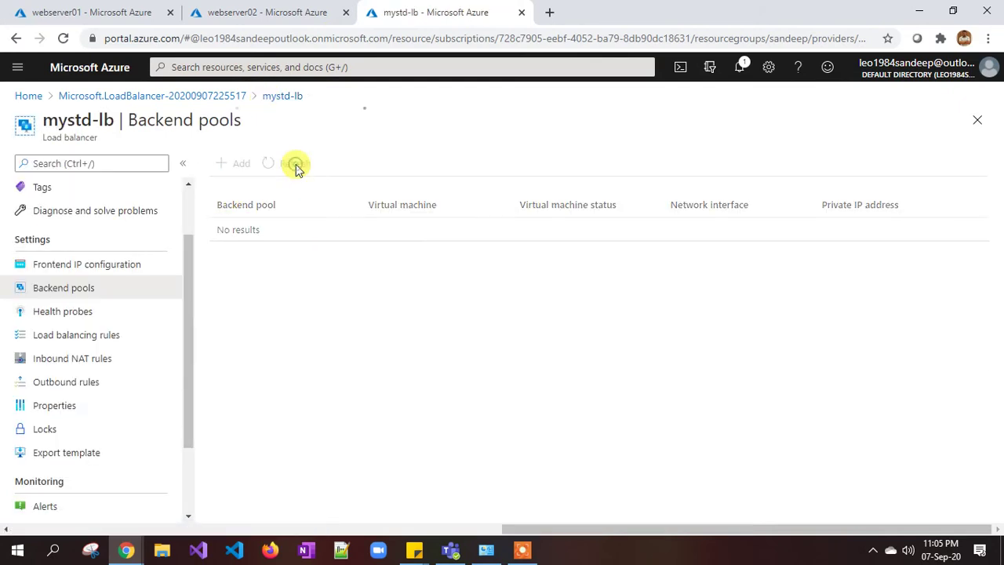
{"action": "left_click", "coordinate": [239, 166]}
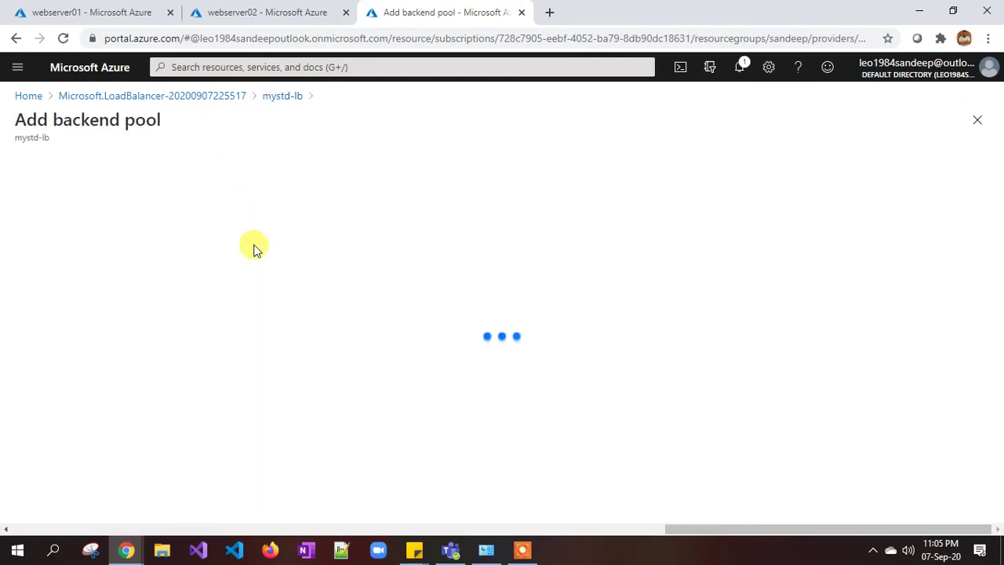
Name the new backend pool mybackendpool and set its virtual network to sandeep-vnet.
{"action": "left_click", "coordinate": [246, 174]}
{"action": "type", "text": "mylbbackend"}
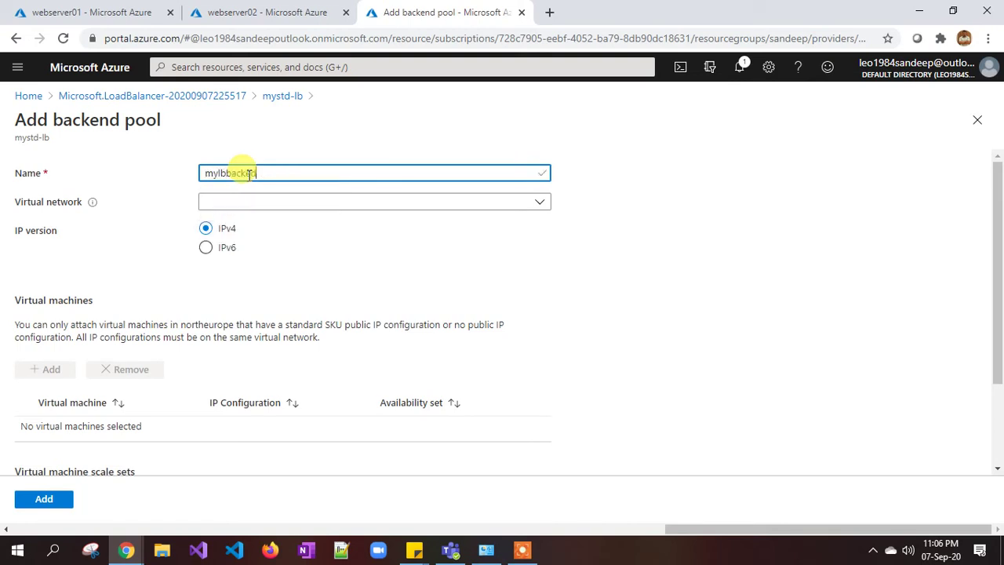
{"action": "type", "text": "b"}
{"action": "key", "text": "BackSpace"}
{"action": "key", "text": "BackSpace"}
{"action": "type", "text": "back"}
{"action": "left_click", "coordinate": [251, 200]}
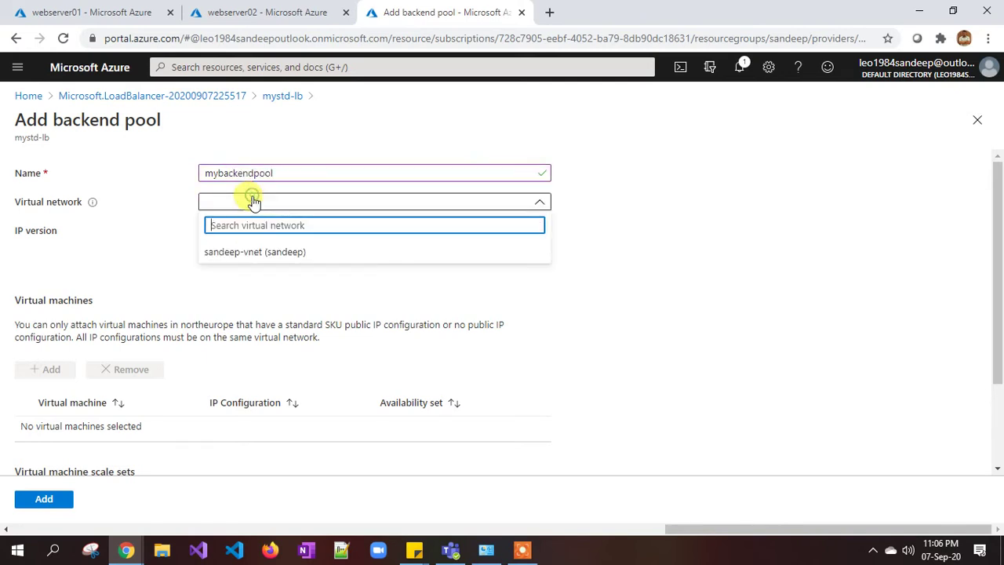
{"action": "left_click", "coordinate": [251, 251]}
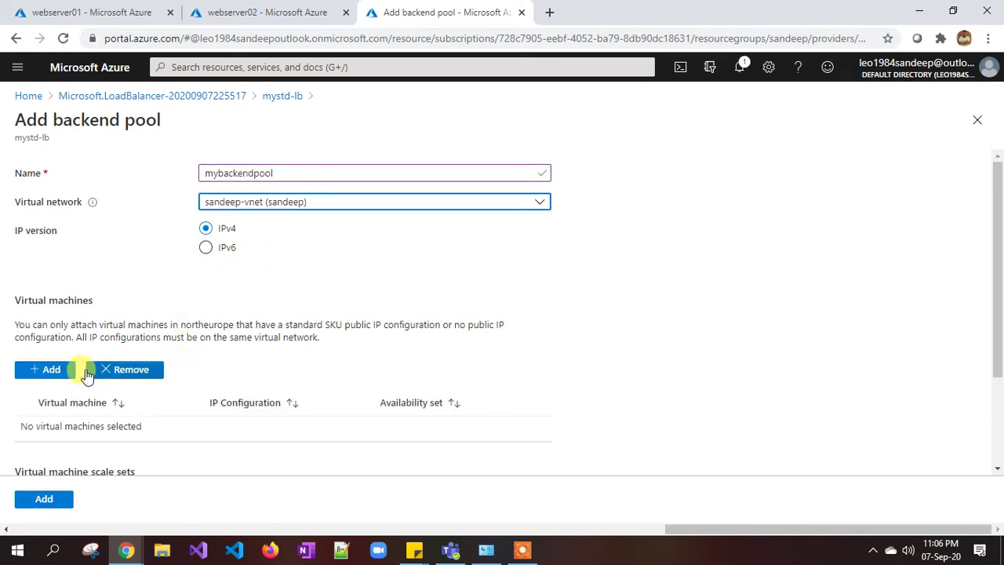
Attach virtual machines webserver01 and webserver02 to the backend pool and create the pool.
{"action": "scroll", "coordinate": [85, 372], "scroll_direction": "down", "scroll_amount": 1}
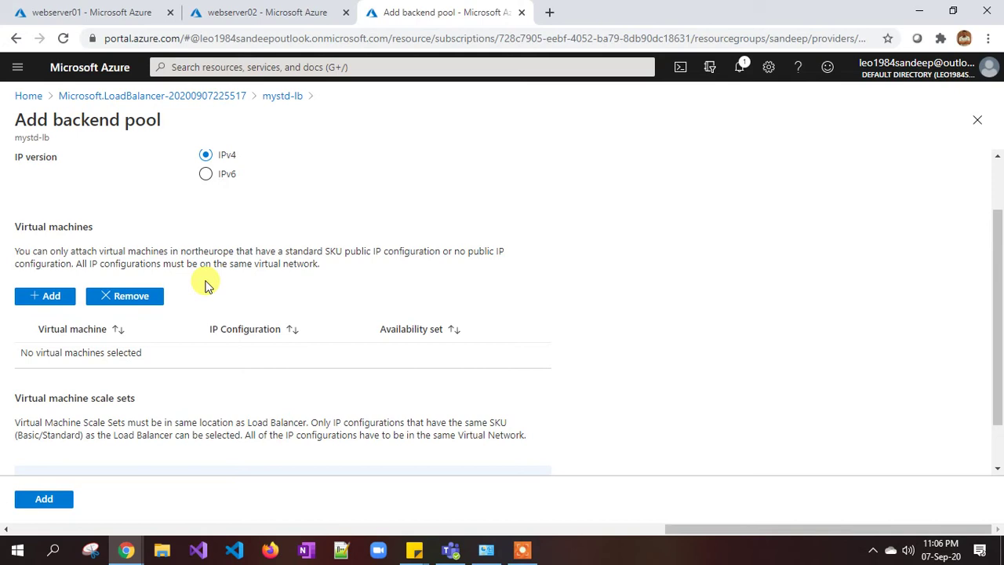
{"action": "left_click", "coordinate": [51, 298]}
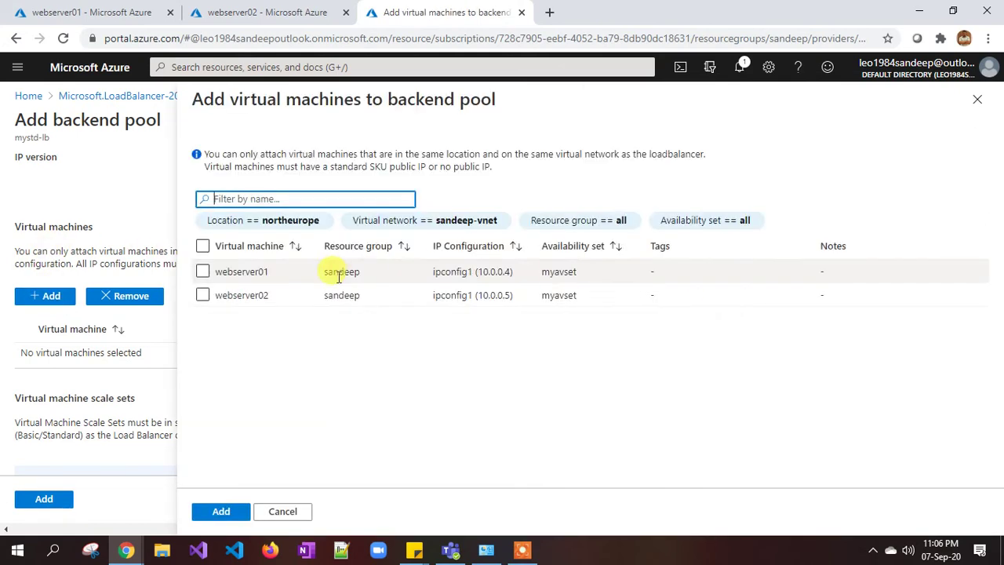
{"action": "left_click", "coordinate": [203, 271]}
{"action": "left_click", "coordinate": [202, 295]}
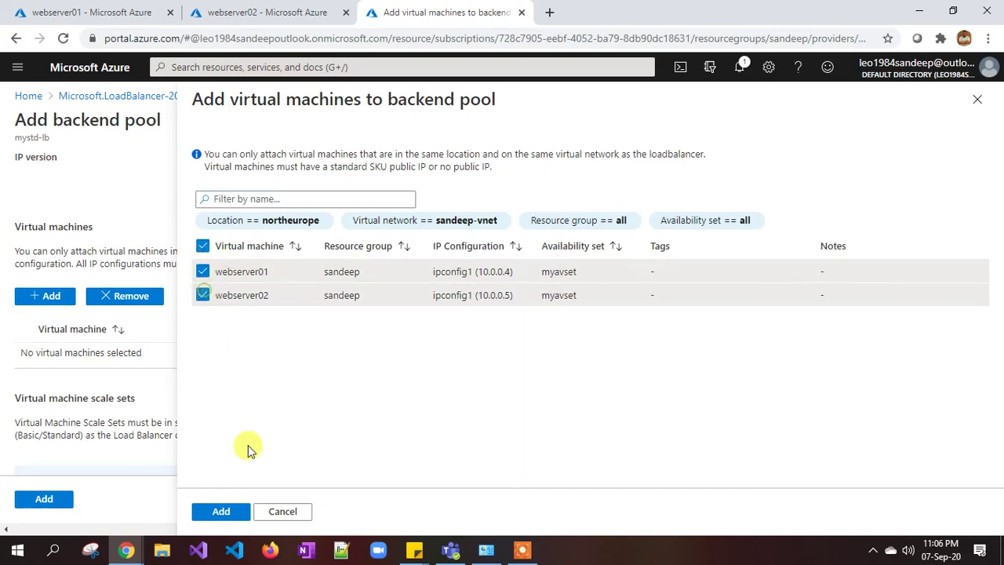
{"action": "left_click", "coordinate": [218, 513]}
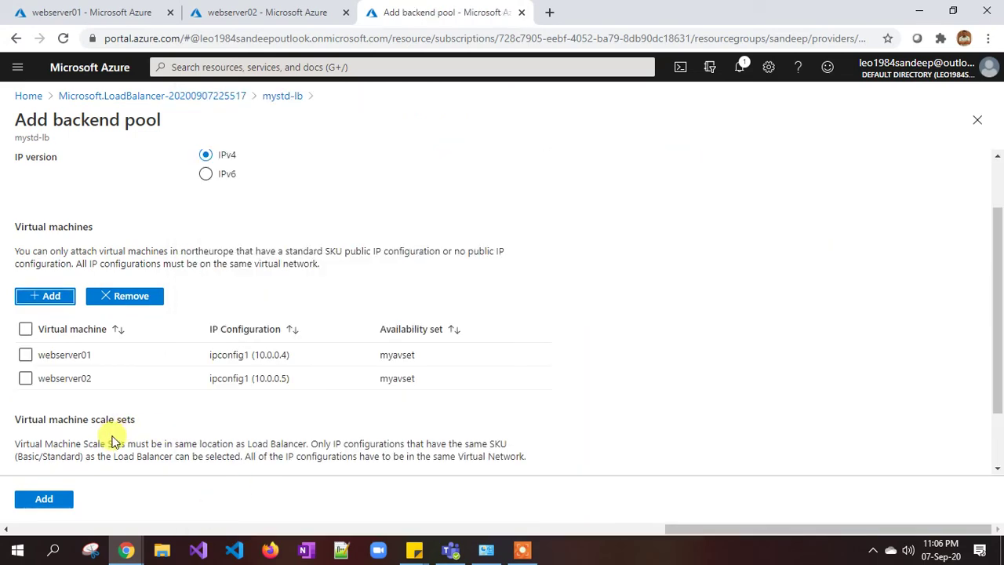
{"action": "scroll", "coordinate": [112, 441], "scroll_direction": "down", "scroll_amount": 1}
{"action": "left_click", "coordinate": [65, 499]}
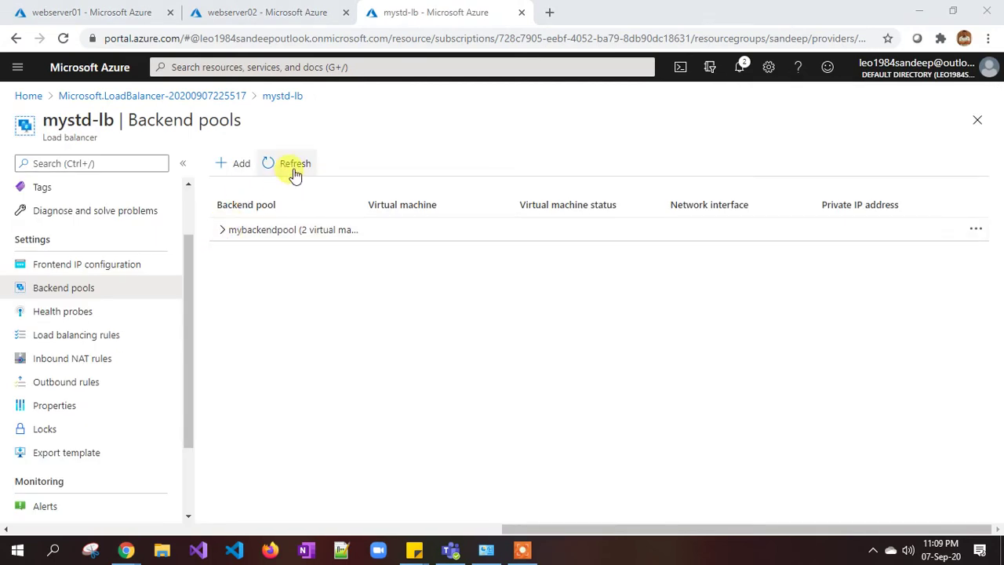
Expand mybackendpool to check its virtual machines, and start a health probe named http using the HTTP protocol.
{"action": "left_click", "coordinate": [222, 235]}
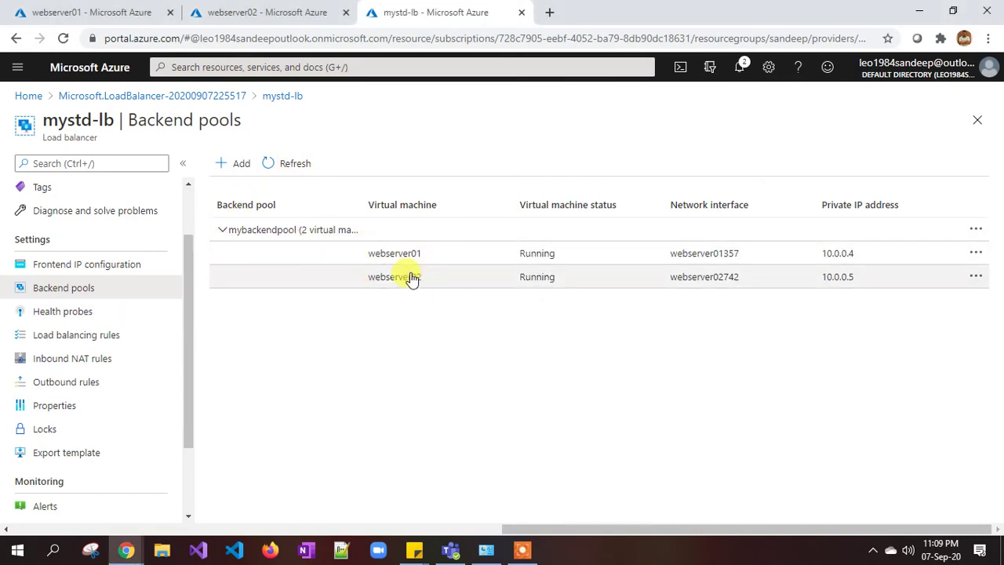
{"action": "left_click", "coordinate": [97, 311]}
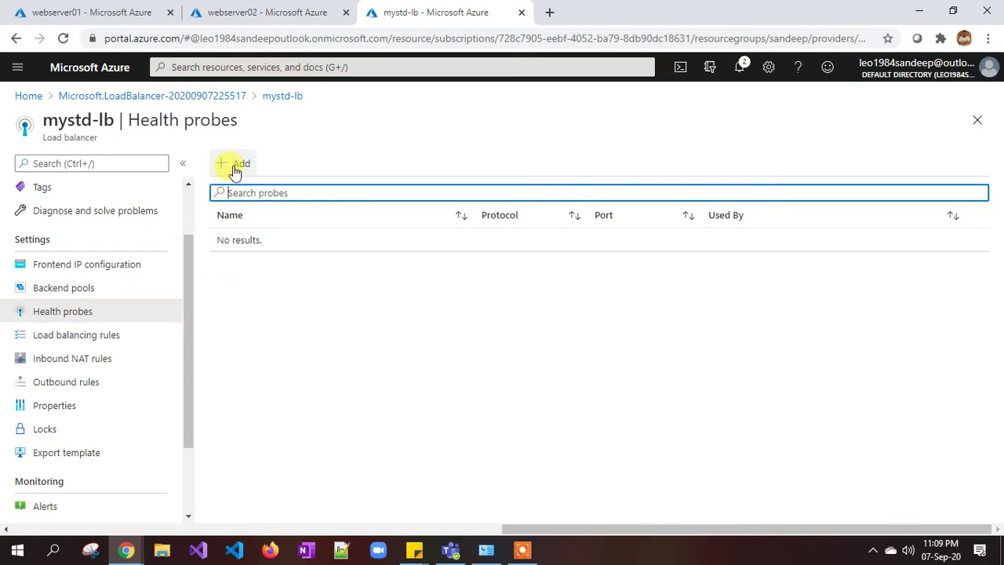
{"action": "left_click", "coordinate": [234, 168]}
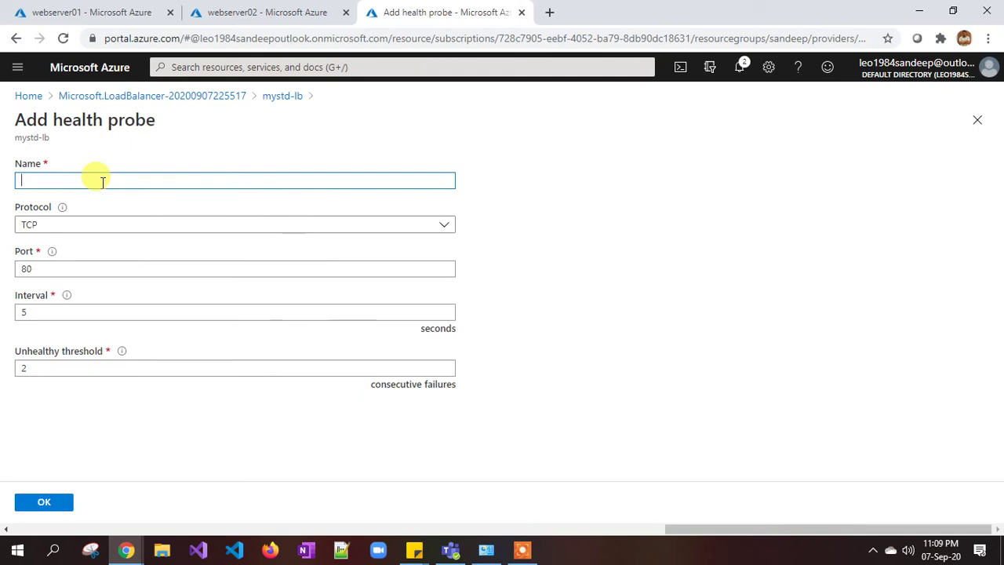
{"action": "type", "text": "http"}
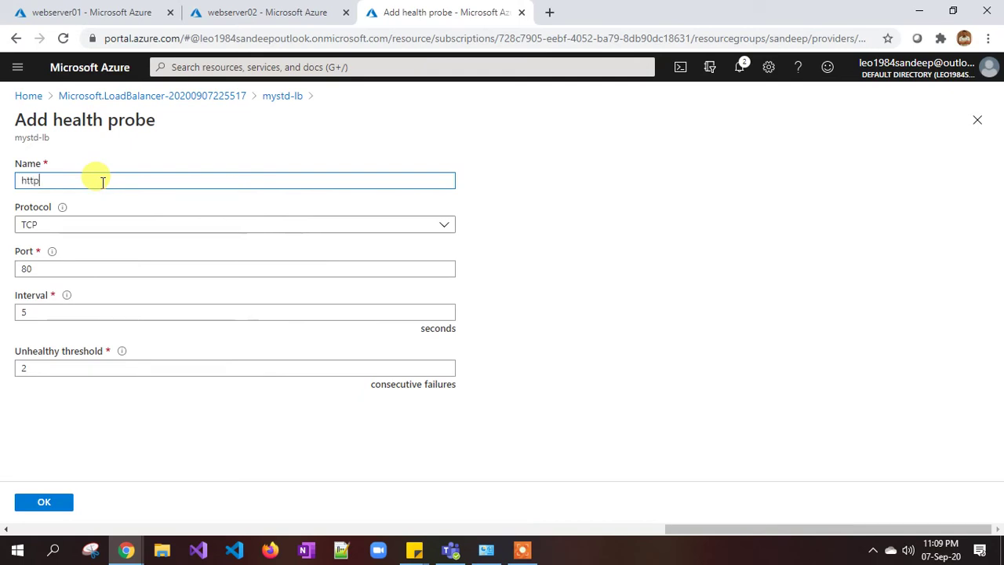
{"action": "left_click", "coordinate": [46, 225]}
{"action": "left_click", "coordinate": [43, 267]}
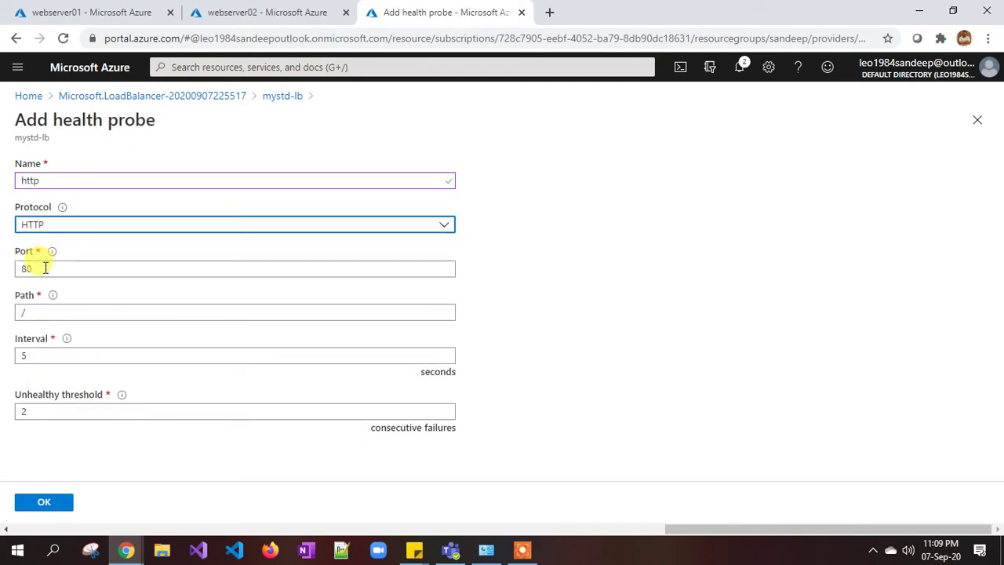
Keep the probe's port 80, path /, 5-second interval and unhealthy threshold of 2, and create the health probe.
{"action": "left_click", "coordinate": [45, 268]}
{"action": "left_click", "coordinate": [22, 312]}
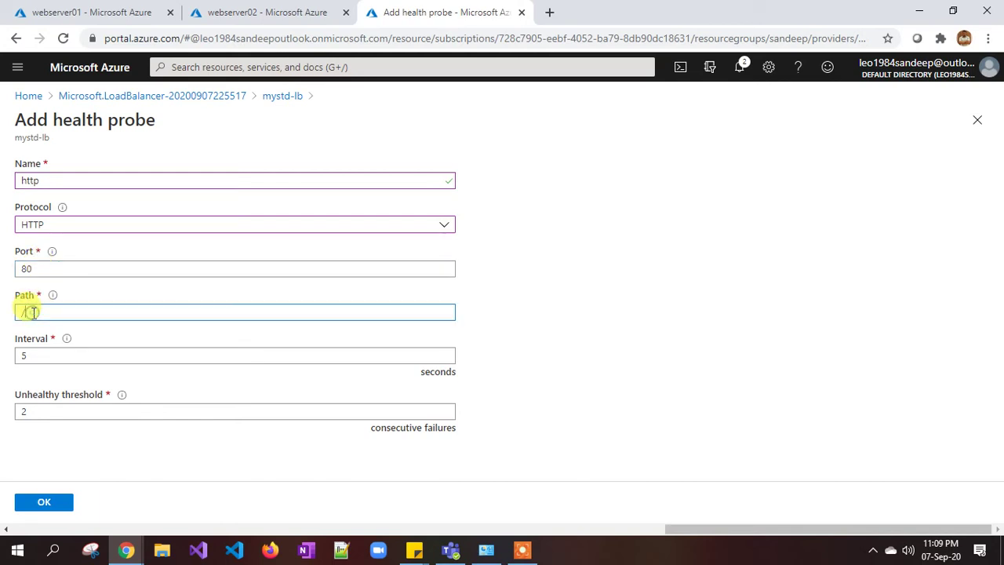
{"action": "left_click", "coordinate": [49, 356]}
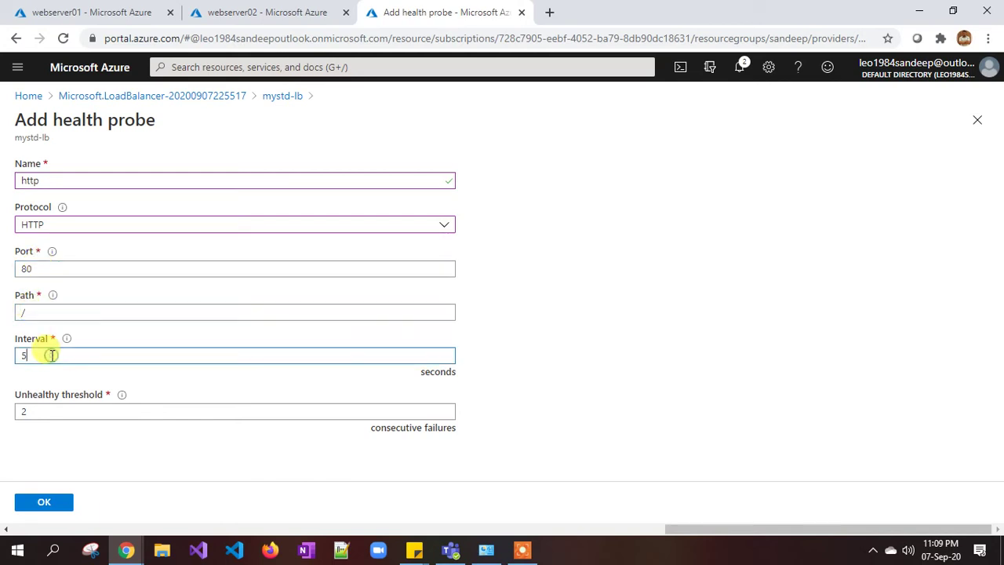
{"action": "left_click", "coordinate": [52, 410]}
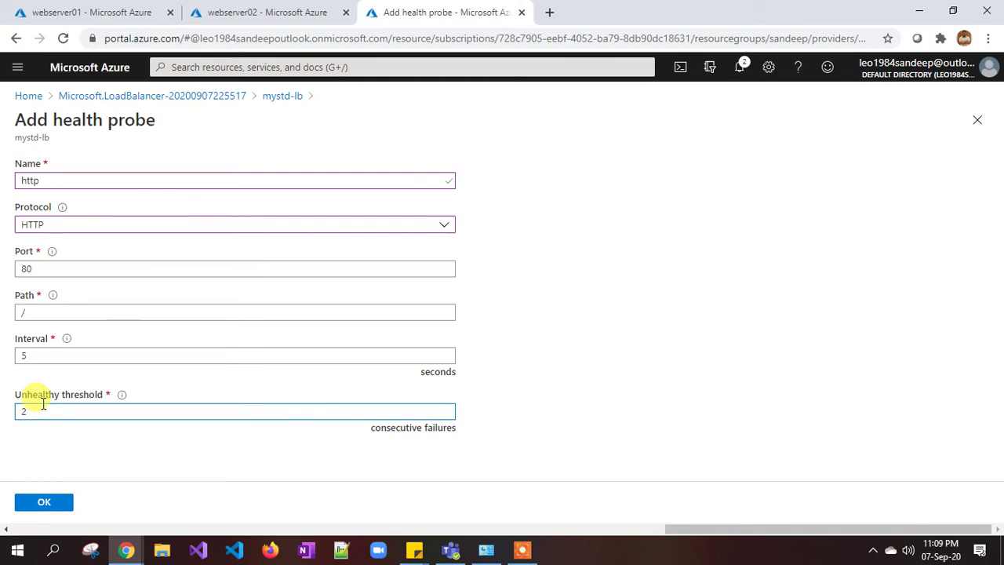
{"action": "left_click", "coordinate": [44, 502]}
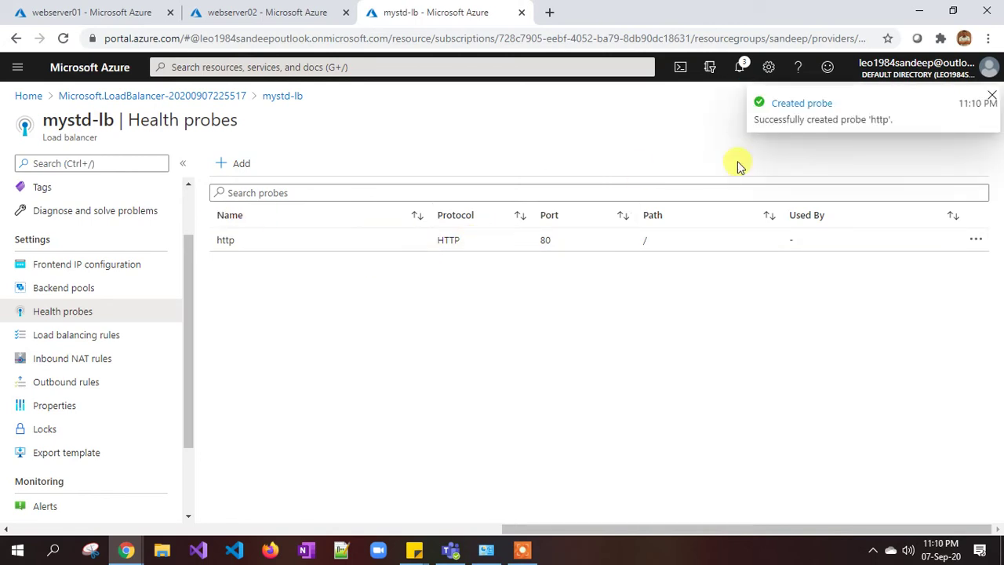
Start a load balancing rule named mylbrule, keeping port 80 and backend port 80.
{"action": "left_click", "coordinate": [90, 336]}
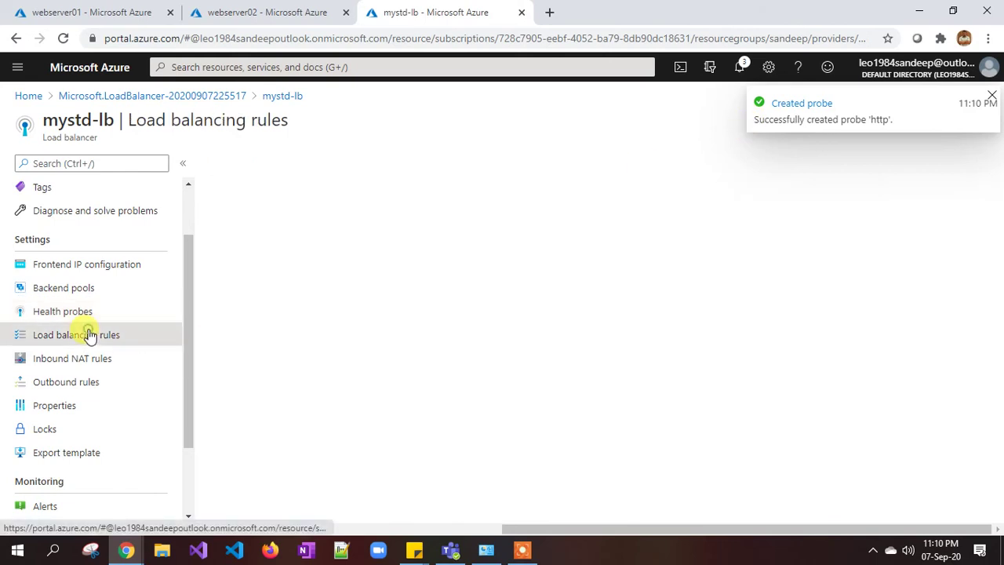
{"action": "left_click", "coordinate": [240, 165]}
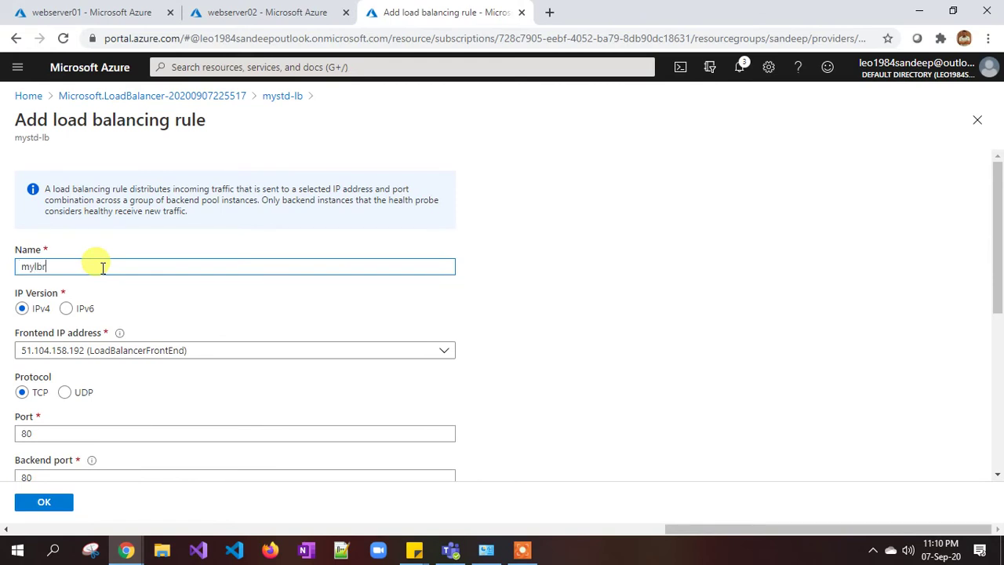
{"action": "scroll", "coordinate": [103, 268], "scroll_direction": "down", "scroll_amount": 1}
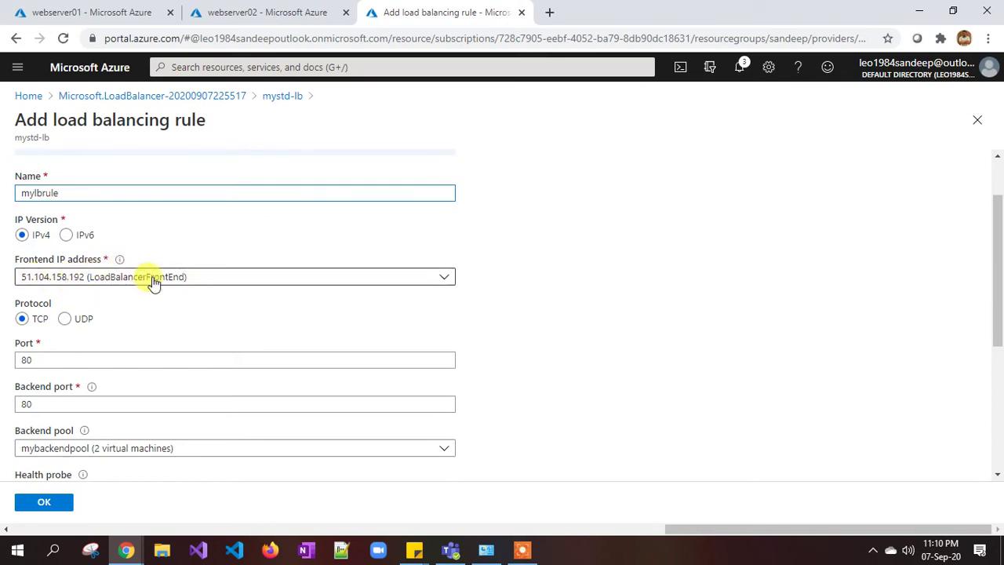
{"action": "scroll", "coordinate": [155, 283], "scroll_direction": "down", "scroll_amount": 1}
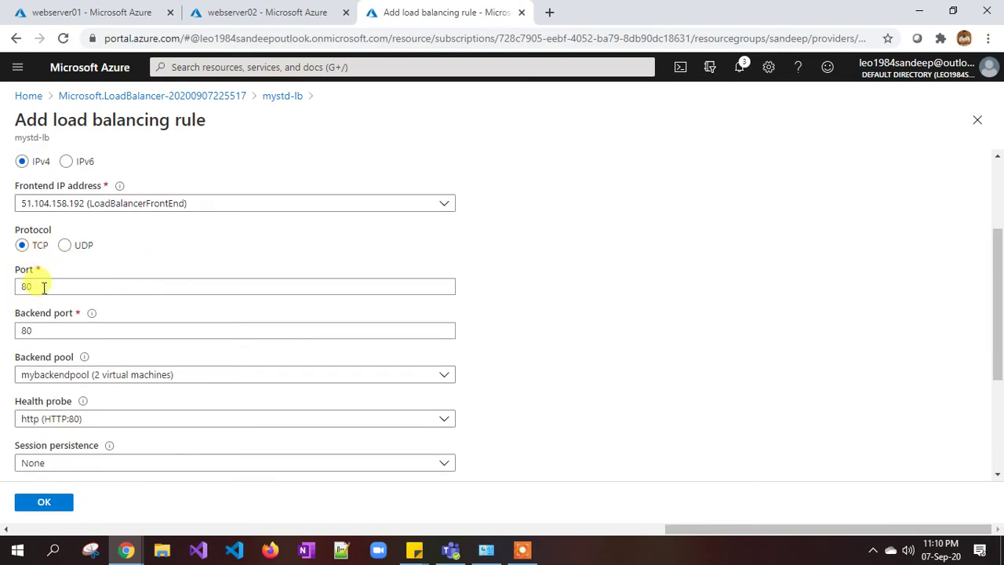
{"action": "left_click", "coordinate": [43, 287]}
{"action": "left_click", "coordinate": [50, 329]}
{"action": "scroll", "coordinate": [75, 316], "scroll_direction": "down", "scroll_amount": 1}
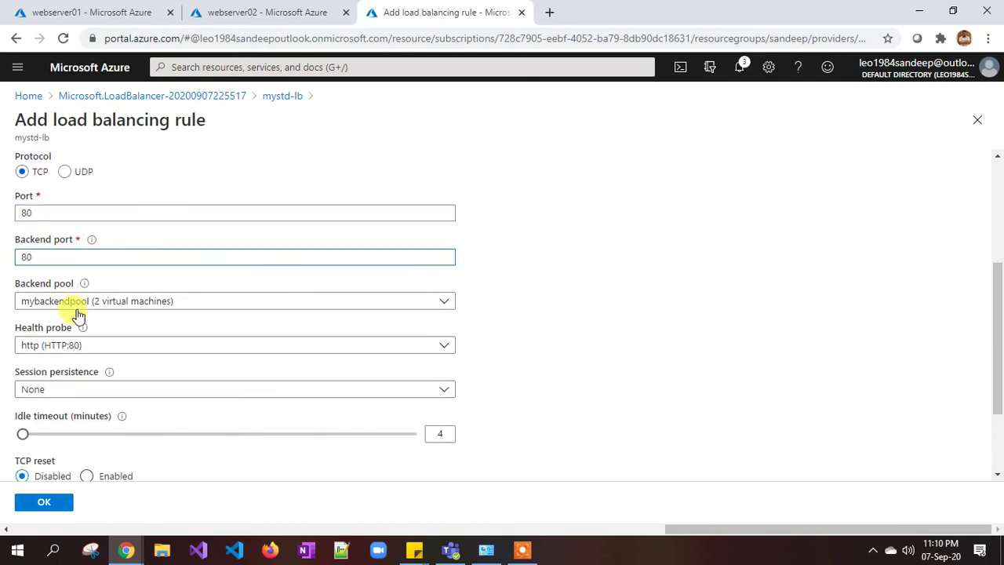
Select the http (HTTP:80) health probe for the rule, keep the remaining defaults and create the rule.
{"action": "scroll", "coordinate": [79, 314], "scroll_direction": "down", "scroll_amount": 2}
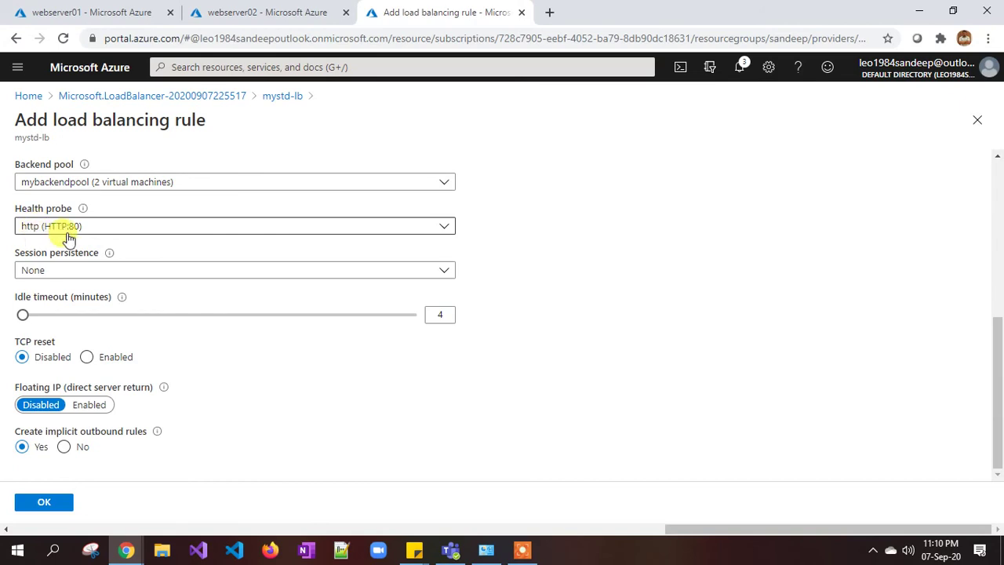
{"action": "left_click", "coordinate": [68, 233]}
{"action": "left_click", "coordinate": [67, 250]}
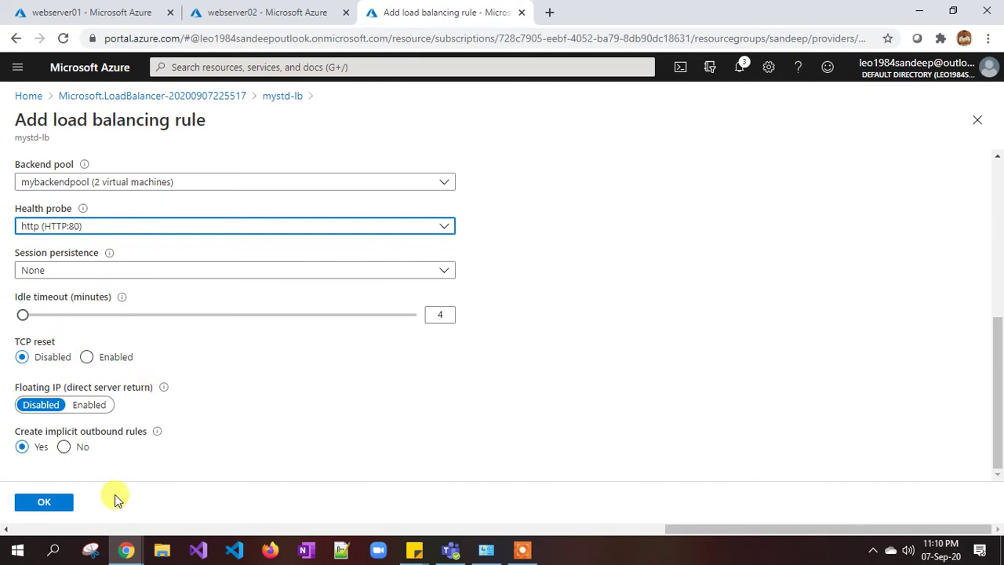
{"action": "left_click", "coordinate": [39, 505]}
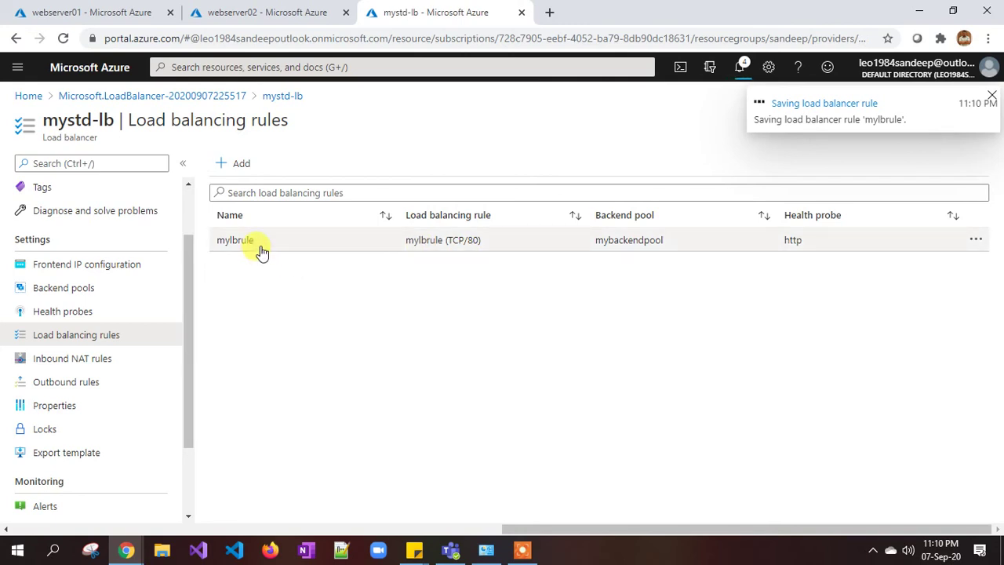
Check the rule's save notification and review the overviews of mystd-lb and webserver02.
{"action": "left_click", "coordinate": [737, 67]}
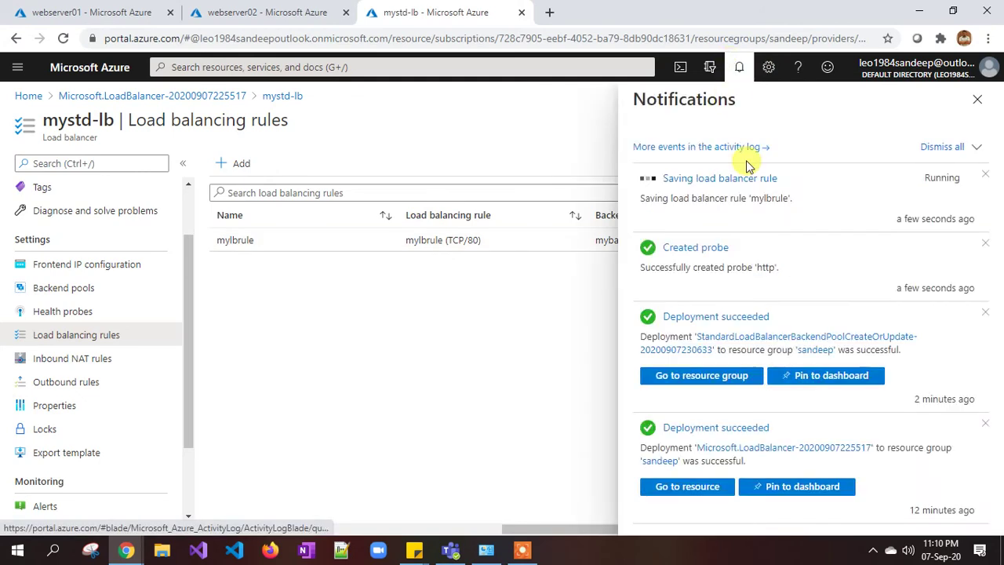
{"action": "left_click", "coordinate": [983, 109]}
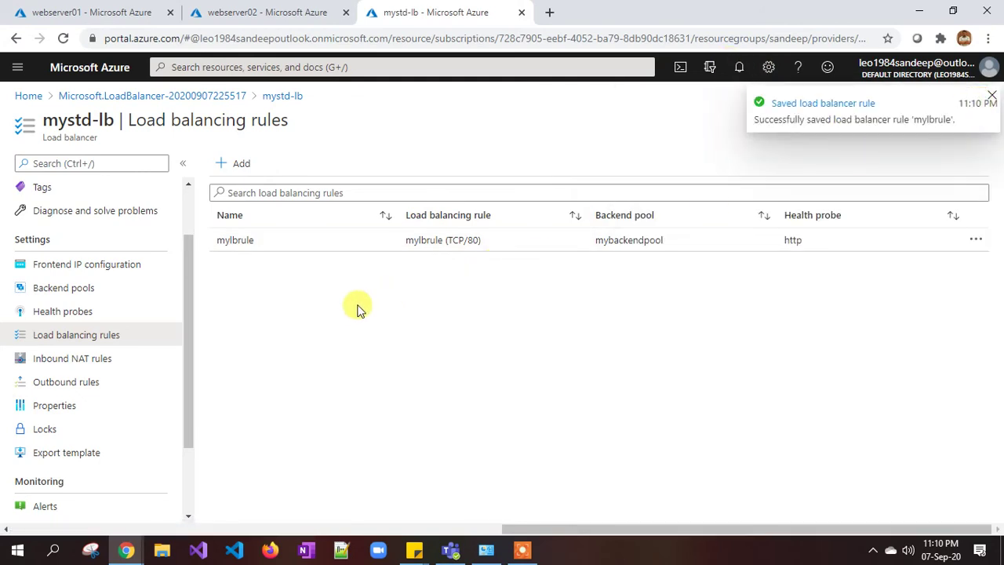
{"action": "scroll", "coordinate": [134, 349], "scroll_direction": "up", "scroll_amount": 2}
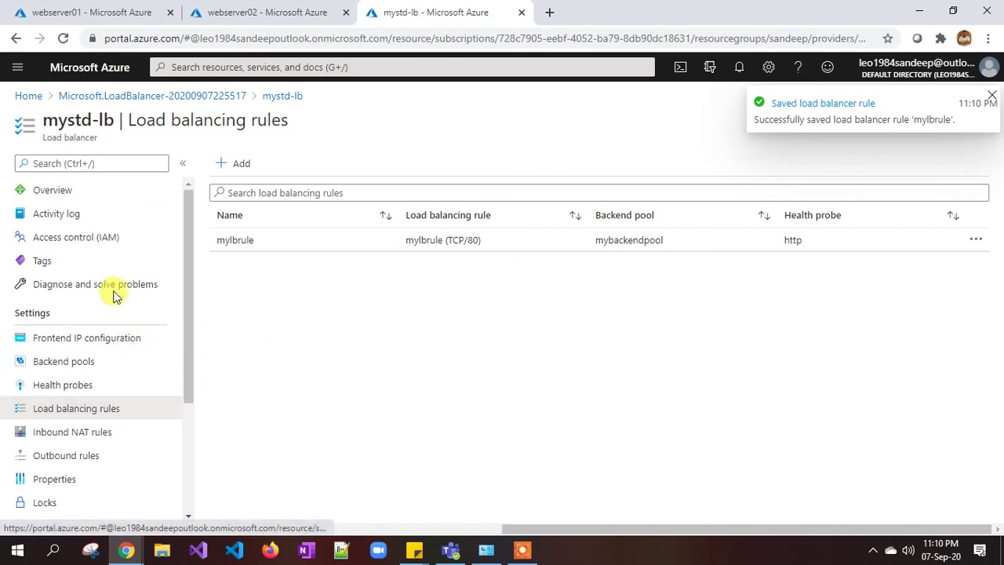
{"action": "left_click", "coordinate": [78, 191]}
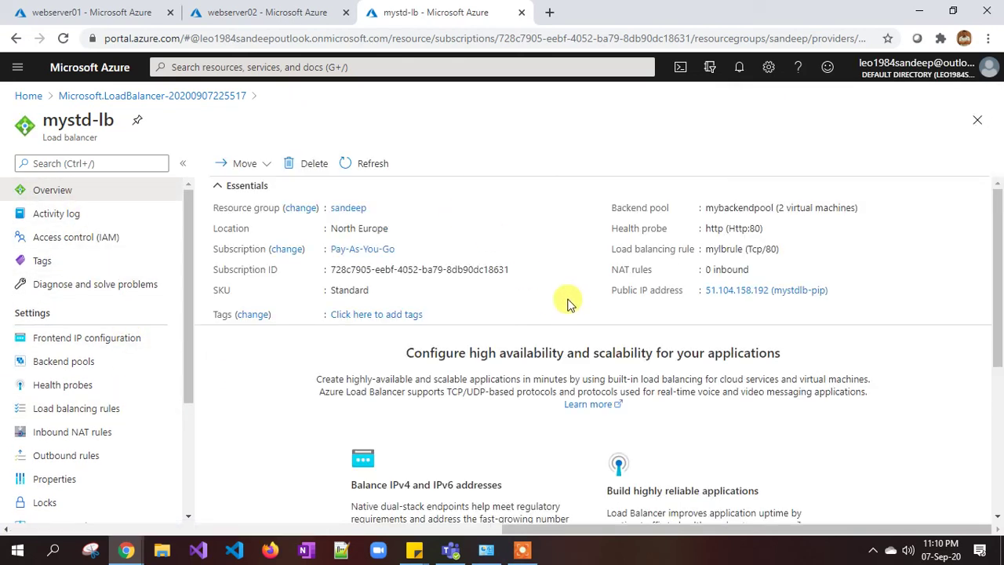
{"action": "left_click", "coordinate": [251, 12]}
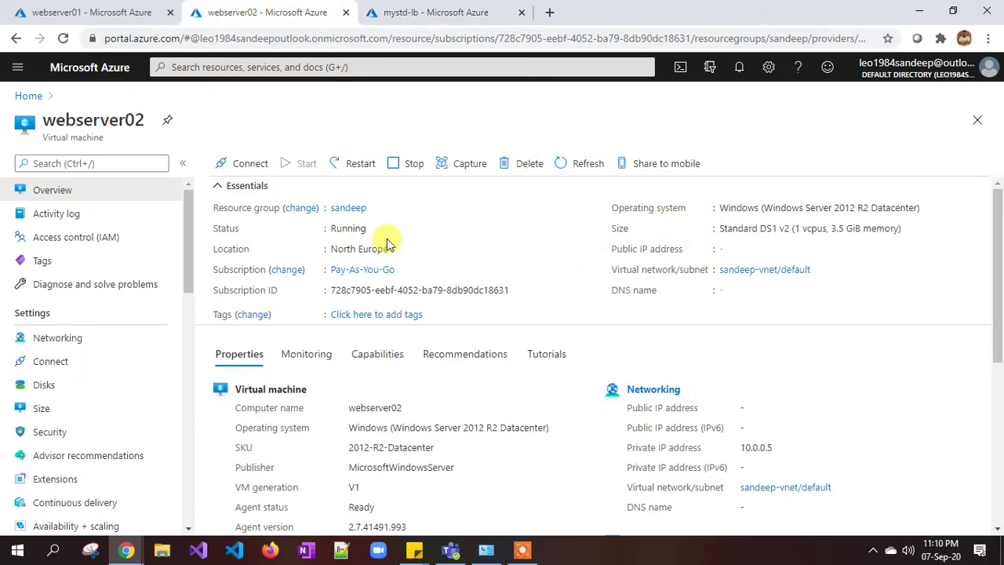
{"action": "left_click", "coordinate": [412, 13]}
Copy mystd-lb's public IP address, browse to 51.104.158.192 in a new tab, and check the load balancer overview while the page loads.
{"action": "left_click", "coordinate": [837, 291]}
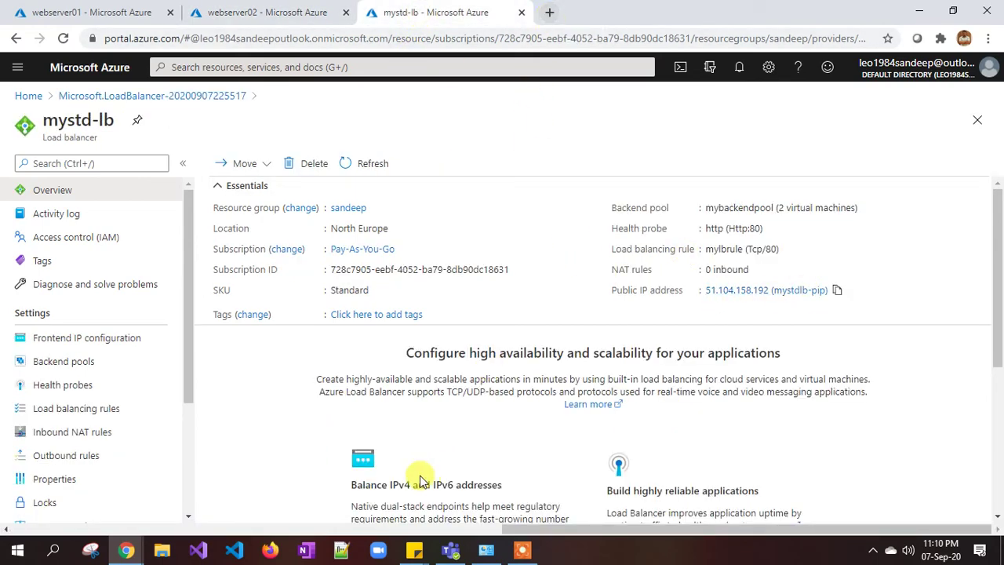
{"action": "left_click", "coordinate": [551, 14]}
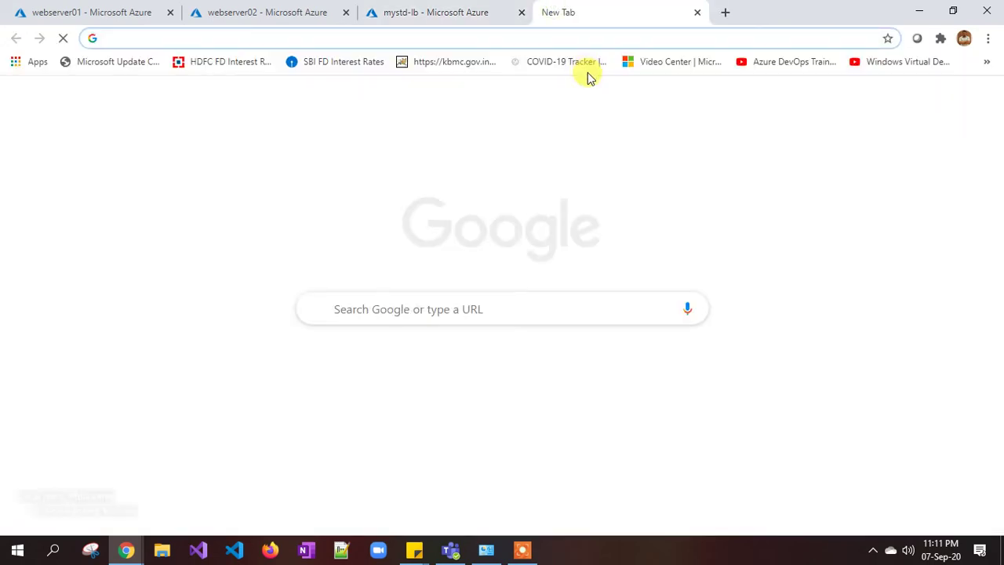
{"action": "key", "text": "ctrl+v"}
{"action": "key", "text": "BackSpace"}
{"action": "key", "text": "BackSpace"}
{"action": "key", "text": "BackSpace"}
{"action": "key", "text": "BackSpace"}
{"action": "key", "text": "BackSpace"}
{"action": "key", "text": "BackSpace"}
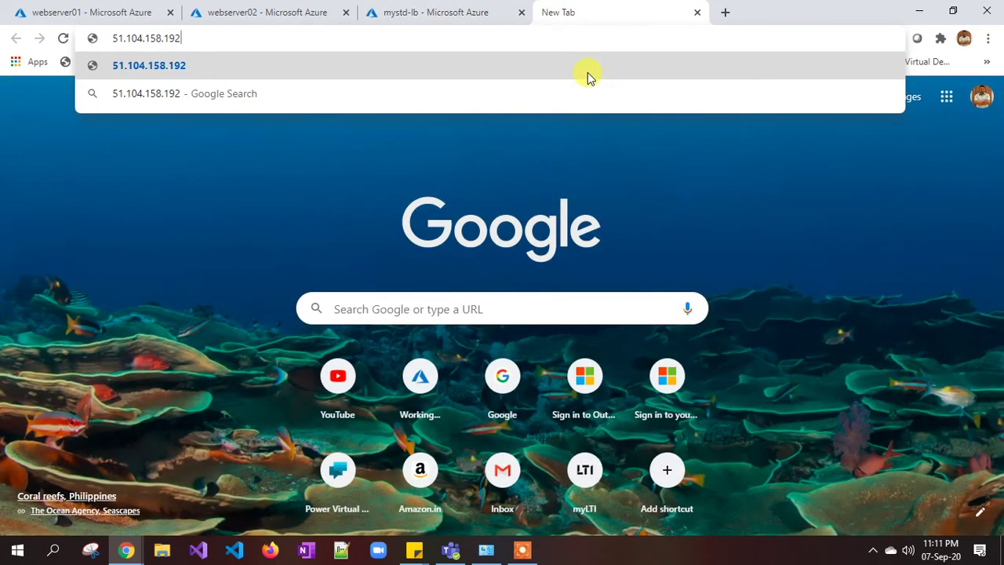
{"action": "key", "text": "Return"}
{"action": "key", "text": "Return"}
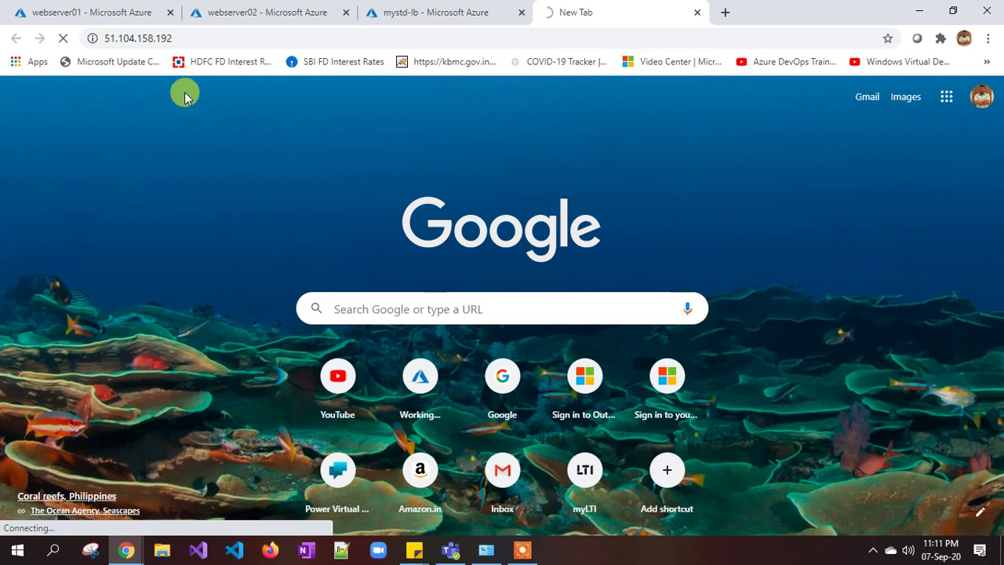
{"action": "left_click", "coordinate": [385, 16]}
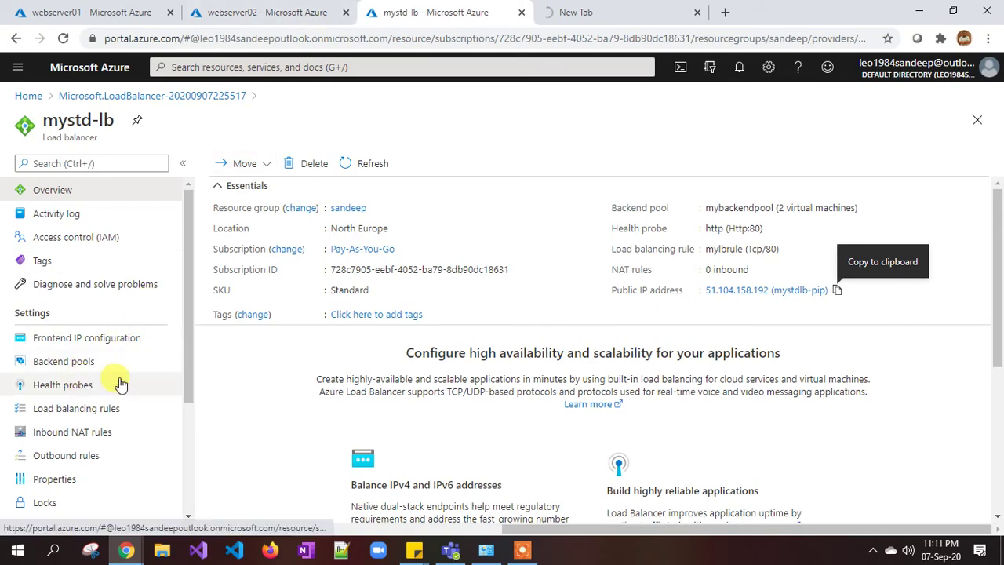
{"action": "left_click", "coordinate": [579, 12]}
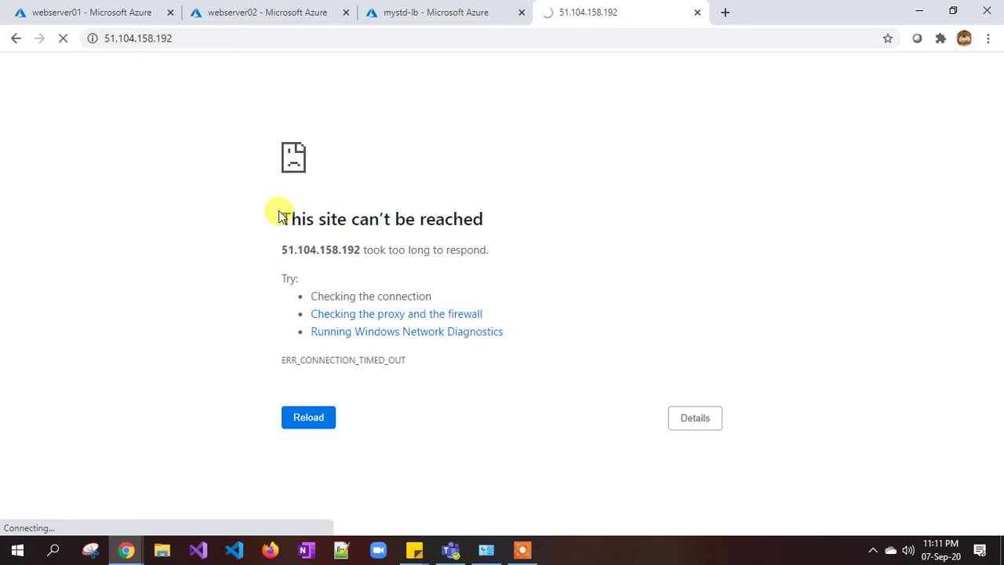
Return to the Azure portal, search for "network secu" and open the network security groups list.
{"action": "left_click", "coordinate": [397, 20]}
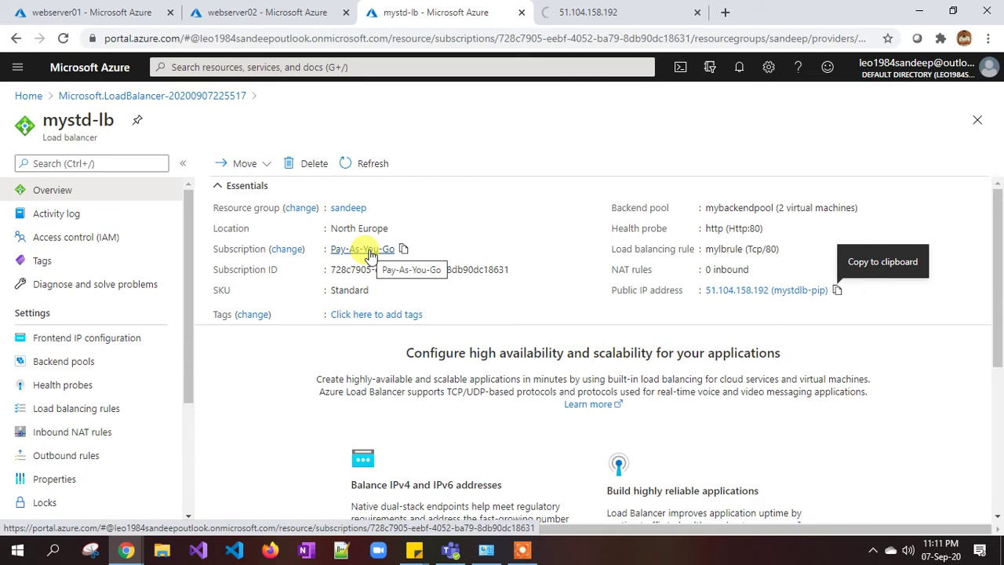
{"action": "left_click", "coordinate": [321, 69]}
{"action": "type", "text": "n"}
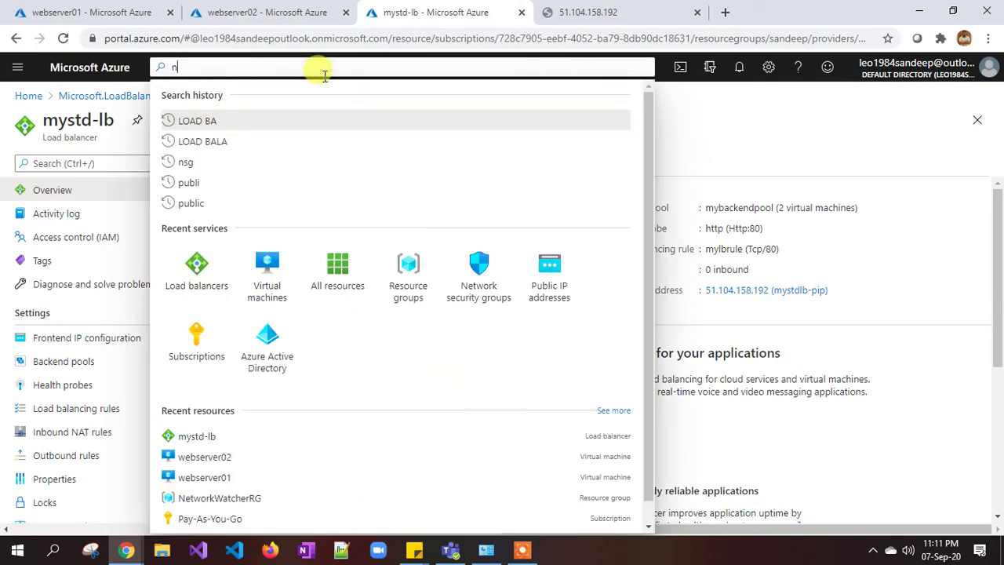
{"action": "type", "text": "etwork se"}
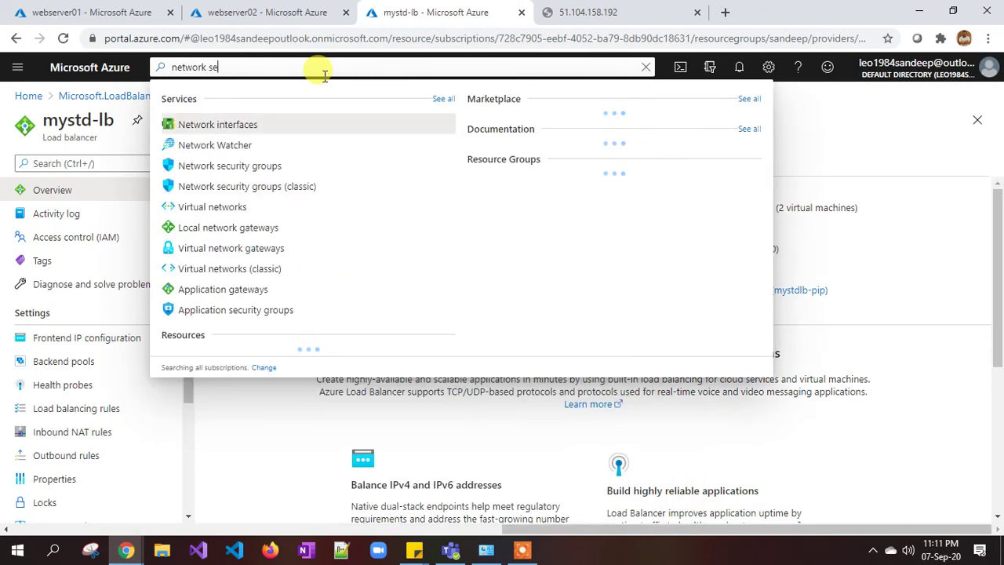
{"action": "type", "text": "cu"}
{"action": "left_click", "coordinate": [275, 125]}
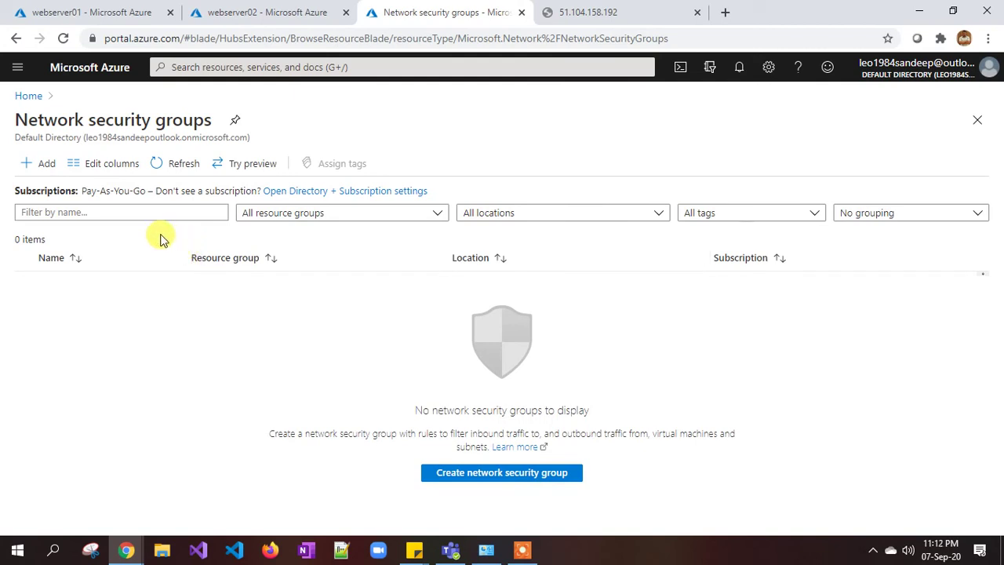
Create a network security group named mynsg in the existing resource group, with region North Europe.
{"action": "left_click", "coordinate": [39, 163]}
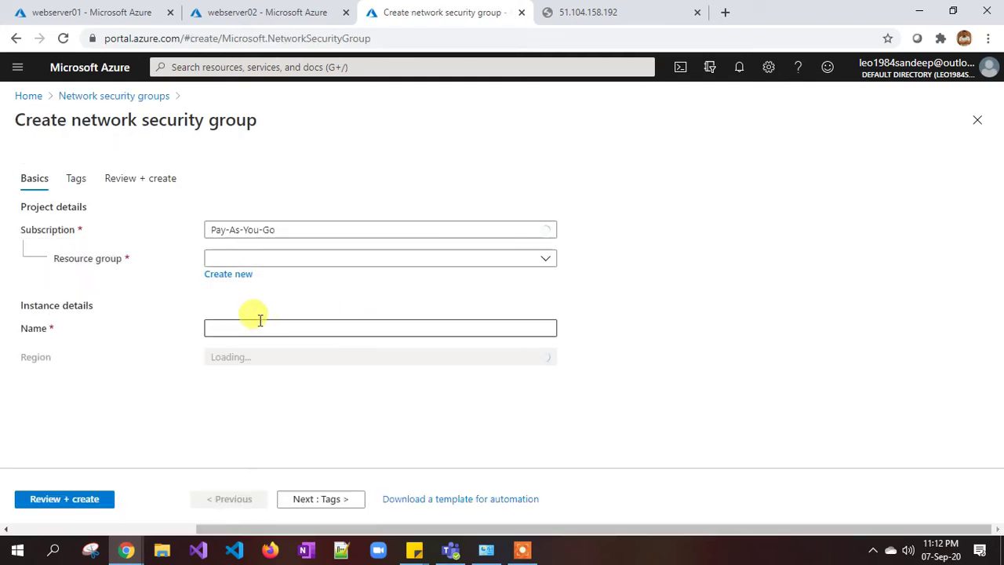
{"action": "left_click", "coordinate": [243, 259]}
{"action": "left_click", "coordinate": [250, 333]}
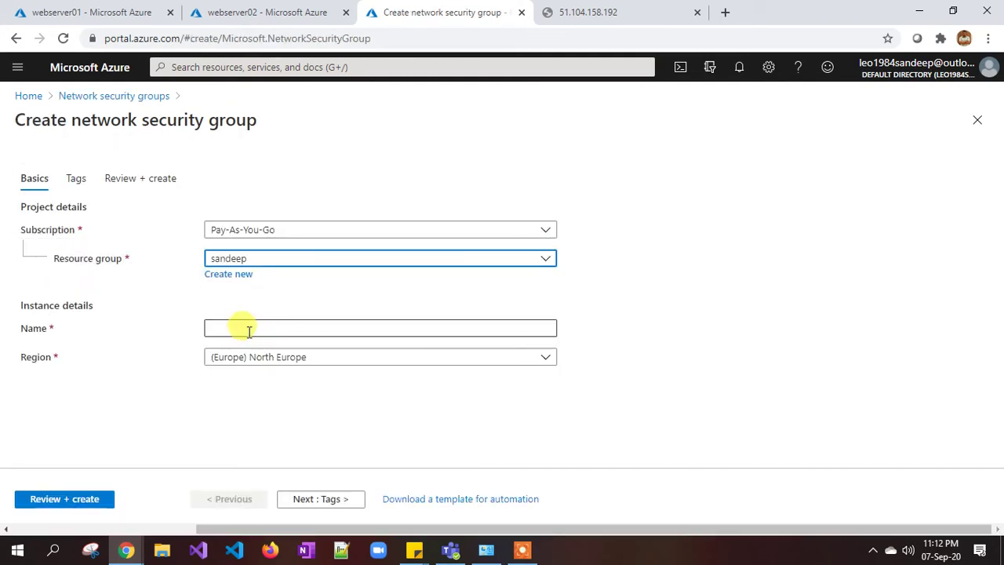
{"action": "left_click", "coordinate": [248, 331]}
{"action": "type", "text": "my"}
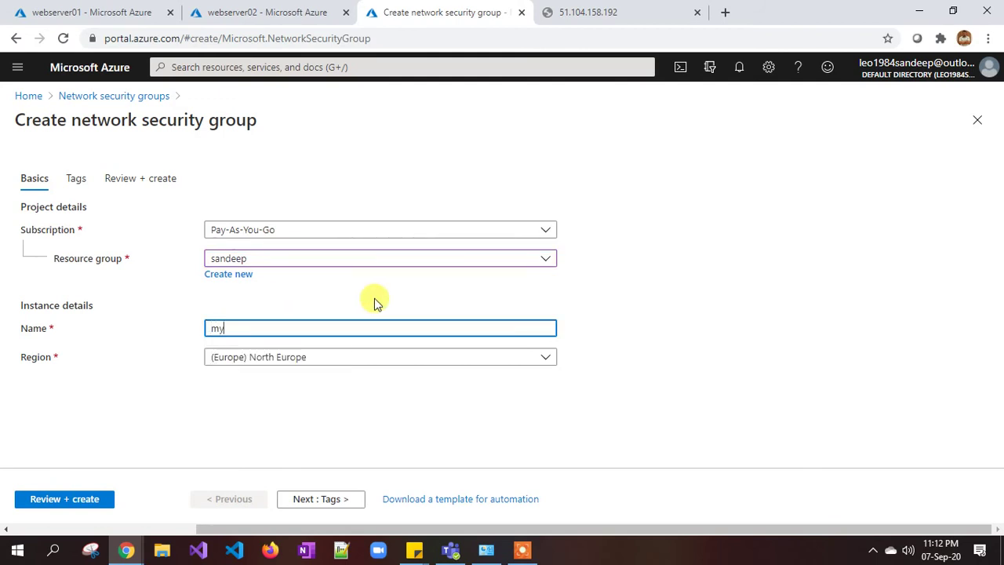
{"action": "type", "text": "nsg"}
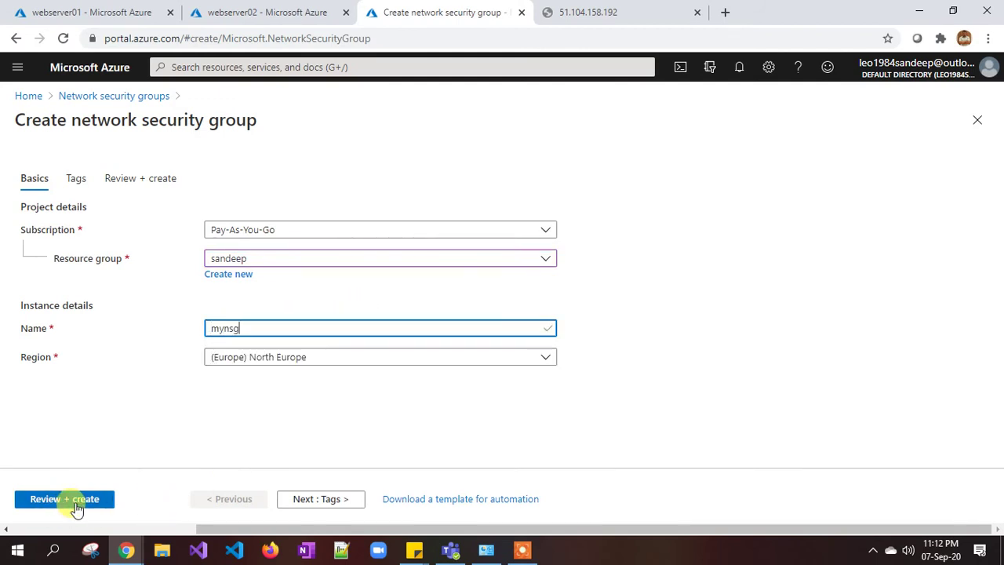
{"action": "left_click", "coordinate": [77, 505]}
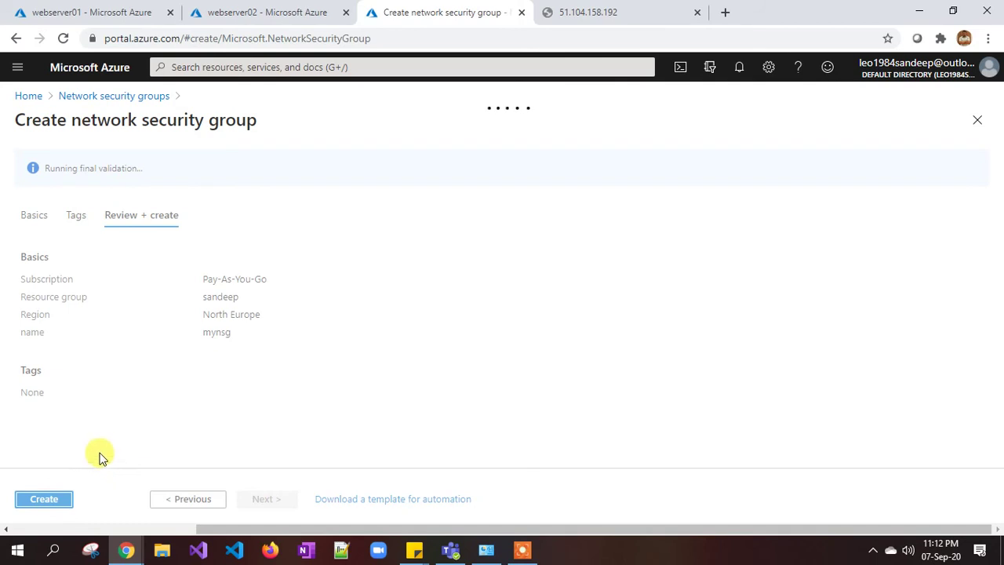
{"action": "left_click", "coordinate": [45, 498]}
Open the networking settings of webserver01 and webserver02 and check the page at 51.104.158.192 while the deployment runs.
{"action": "left_click", "coordinate": [97, 11]}
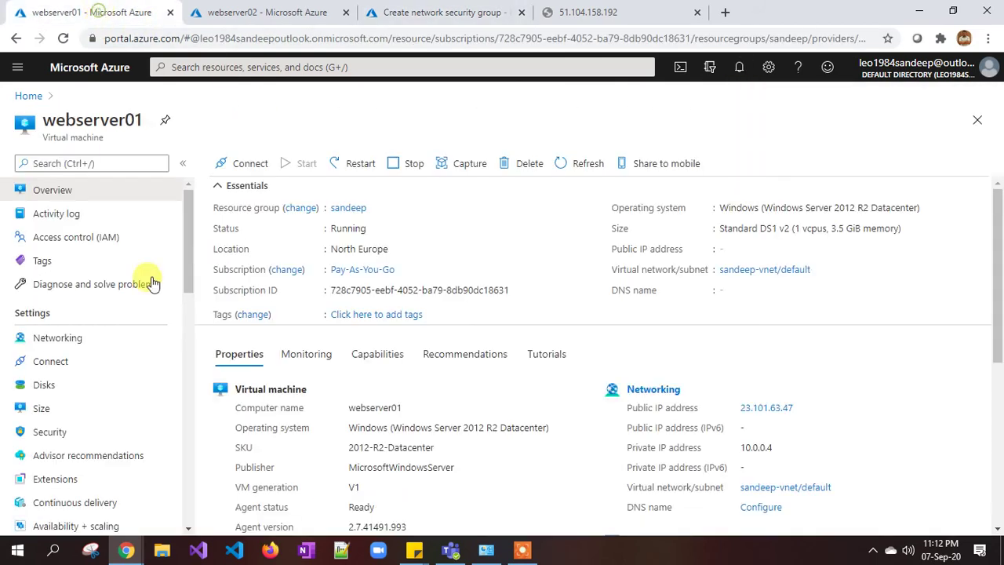
{"action": "left_click", "coordinate": [80, 336]}
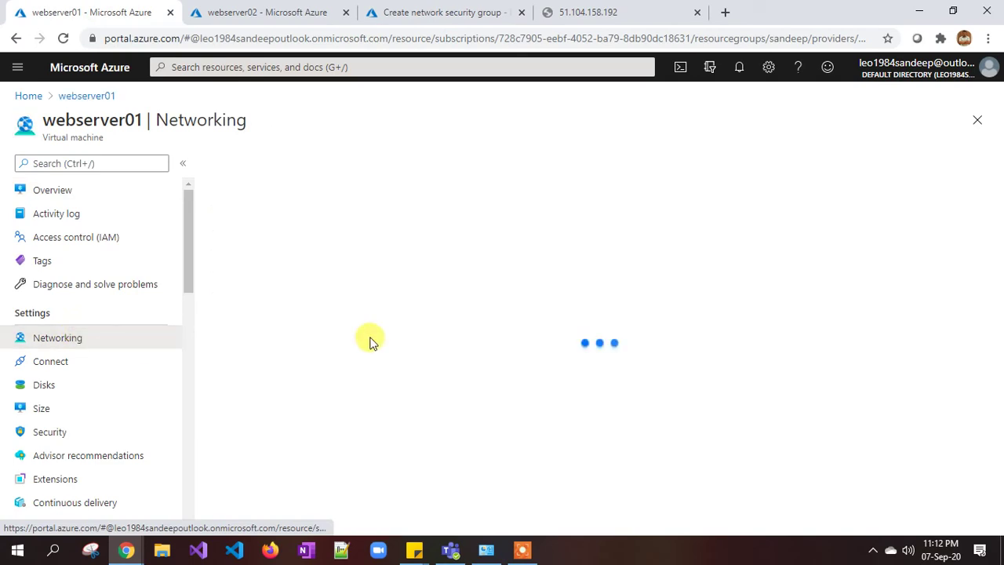
{"action": "left_click", "coordinate": [262, 12]}
{"action": "left_click", "coordinate": [76, 342]}
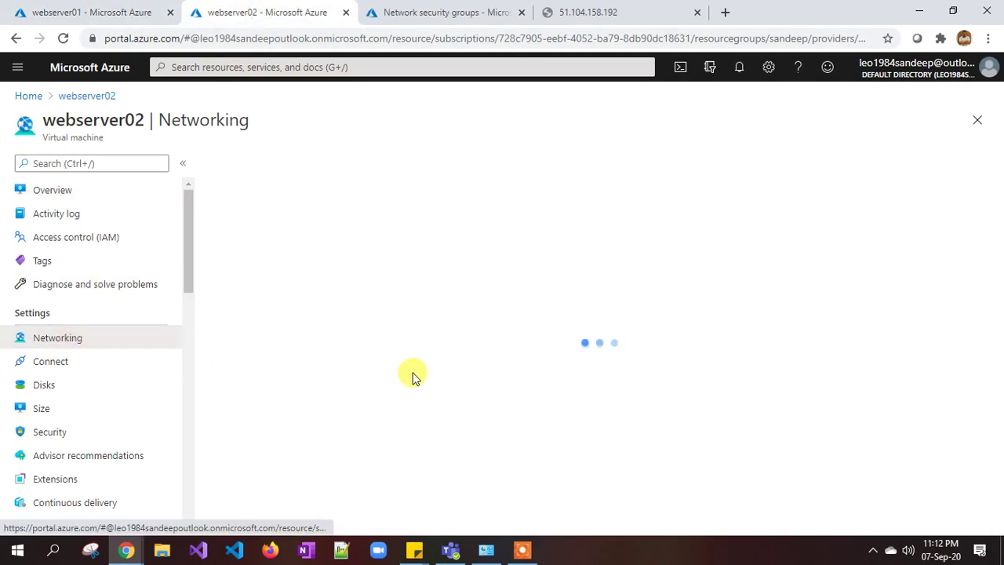
{"action": "left_click", "coordinate": [619, 12]}
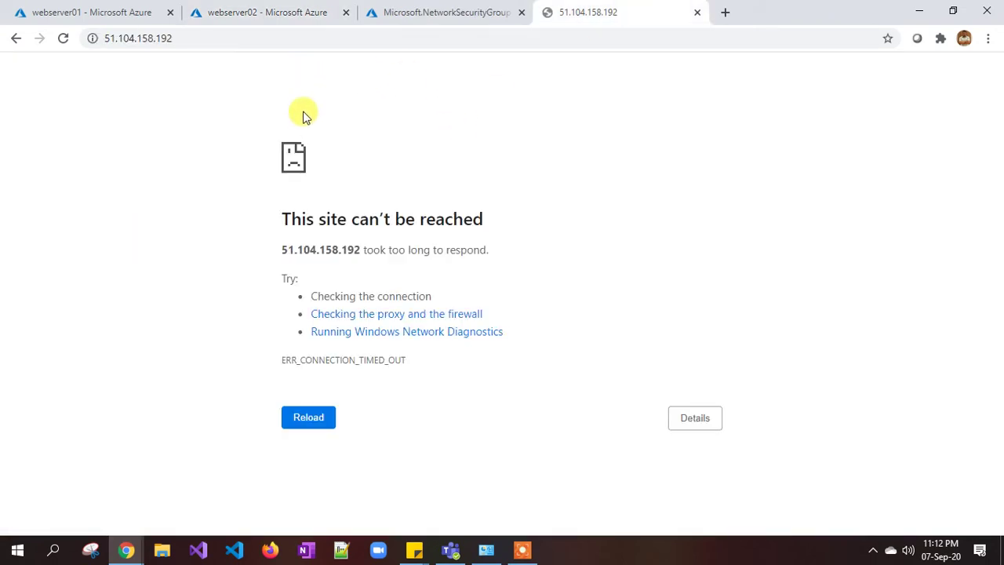
Open the deployed mynsg and start a new inbound security rule with destination port range 80.
{"action": "left_click", "coordinate": [415, 12]}
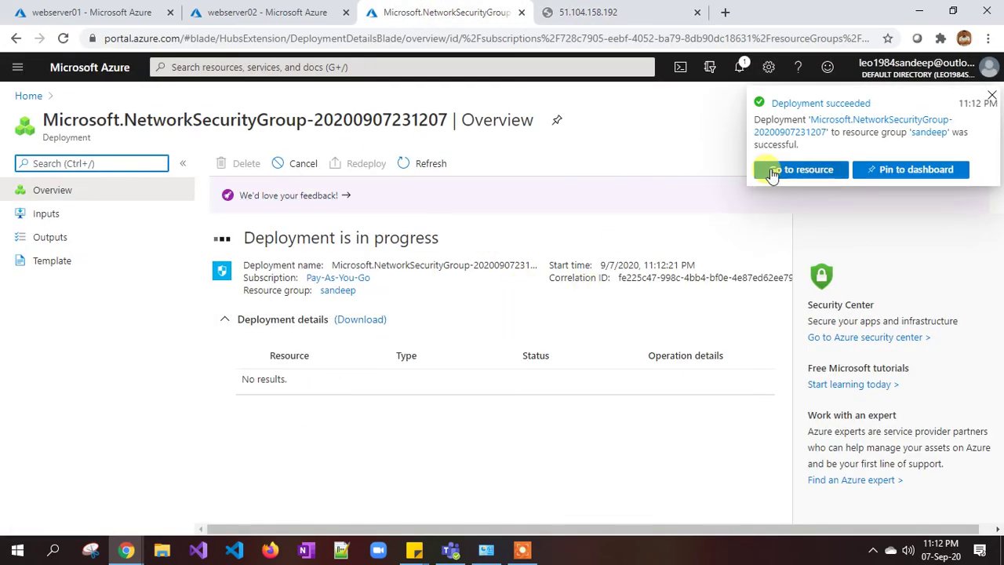
{"action": "left_click", "coordinate": [802, 172]}
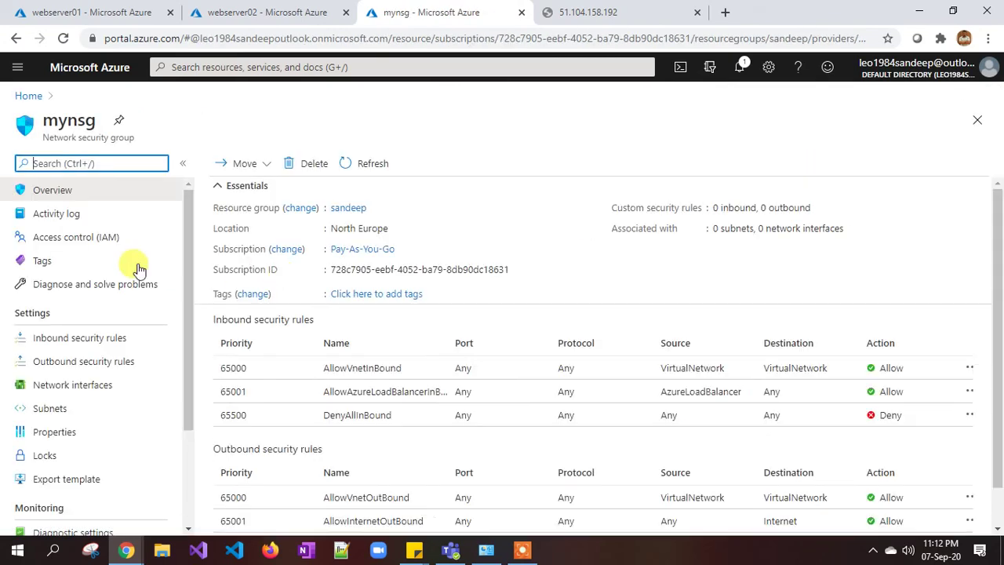
{"action": "left_click", "coordinate": [104, 342]}
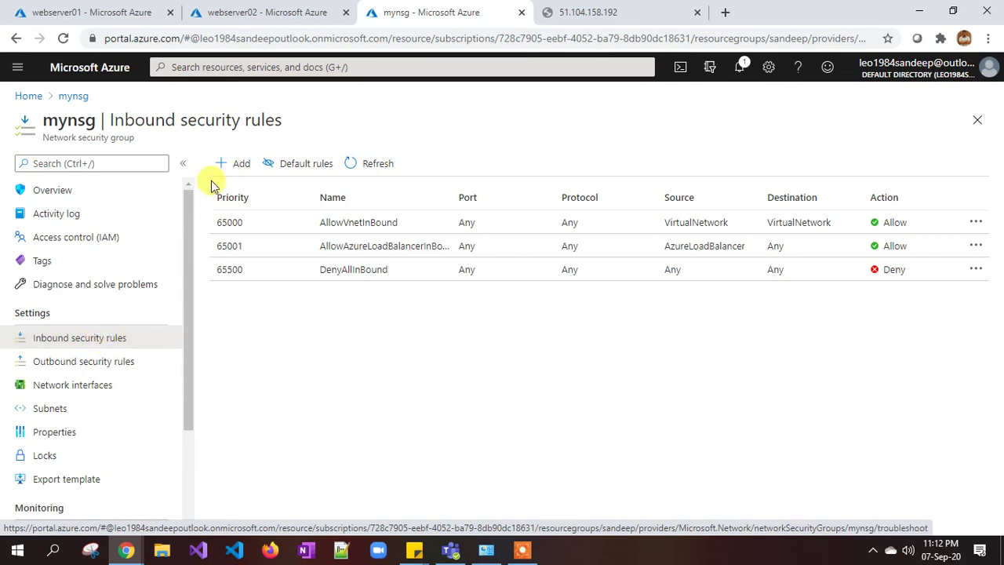
{"action": "left_click", "coordinate": [234, 165]}
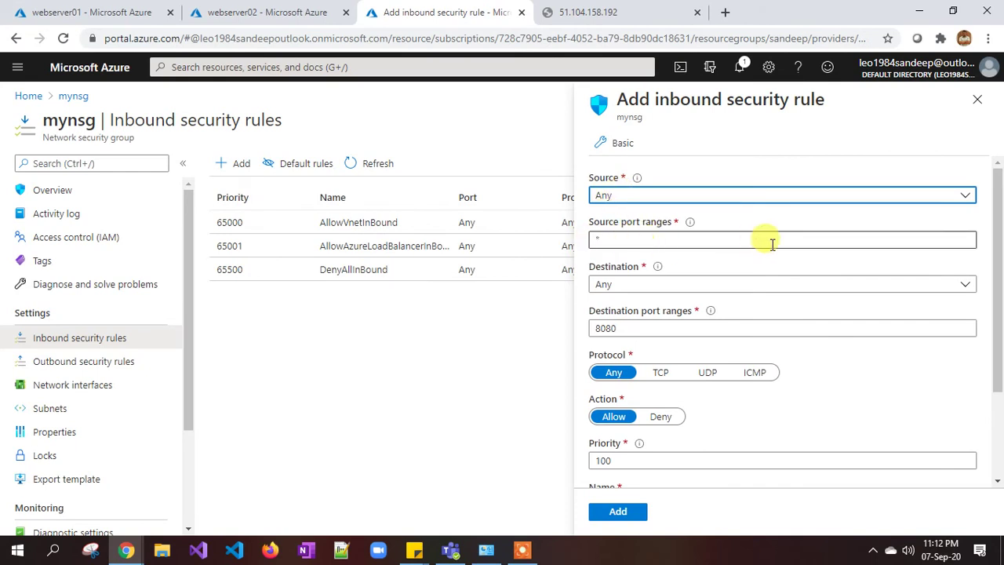
{"action": "left_click", "coordinate": [651, 328]}
{"action": "key", "text": "BackSpace"}
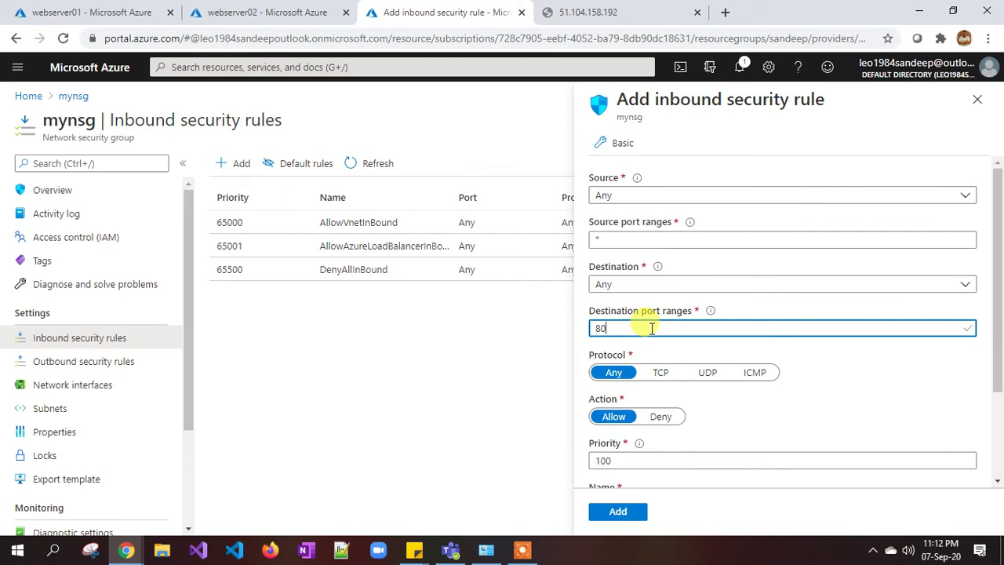
Give the rule priority 1000, name Port_80 and description "this will allow my application to run on port 80", and add it.
{"action": "scroll", "coordinate": [651, 328], "scroll_direction": "down", "scroll_amount": 1}
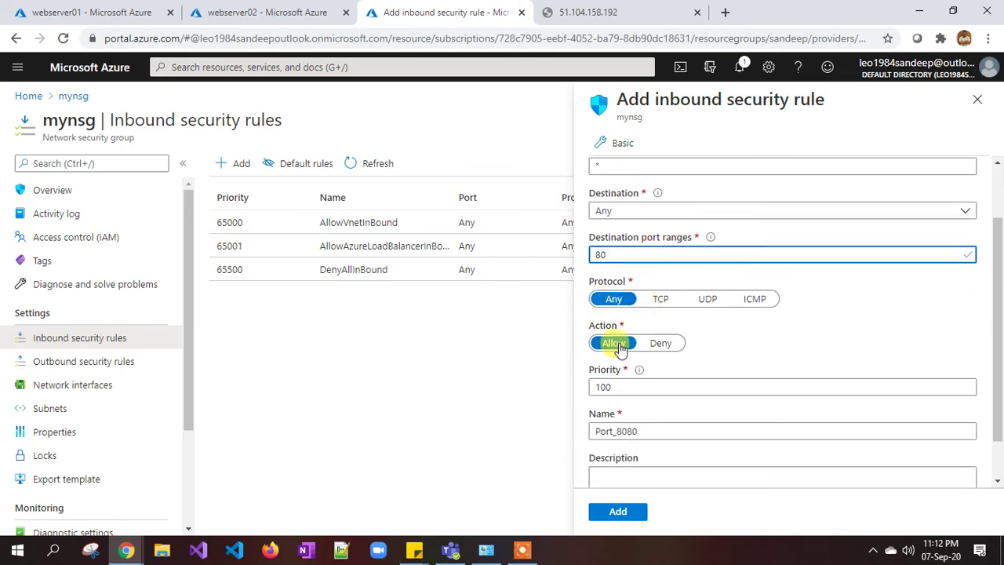
{"action": "scroll", "coordinate": [617, 347], "scroll_direction": "down", "scroll_amount": 1}
{"action": "left_click", "coordinate": [623, 336]}
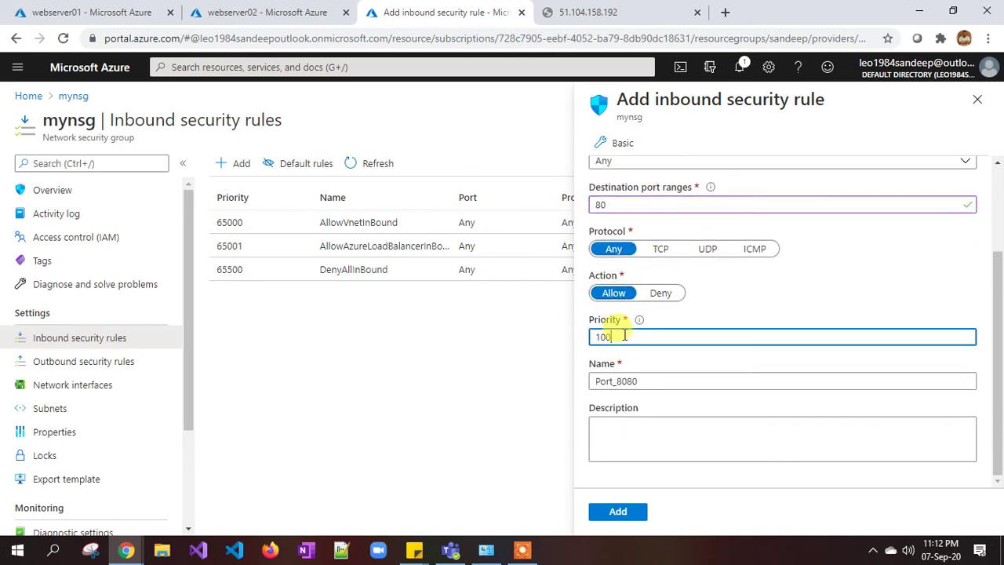
{"action": "left_click_drag", "start_coordinate": [623, 336], "coordinate": [596, 337]}
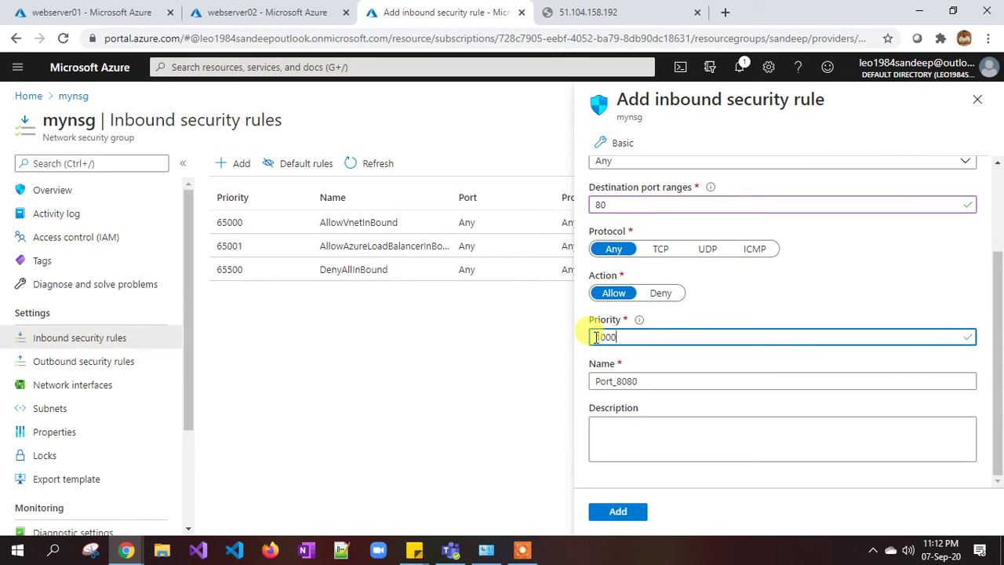
{"action": "left_click", "coordinate": [656, 380]}
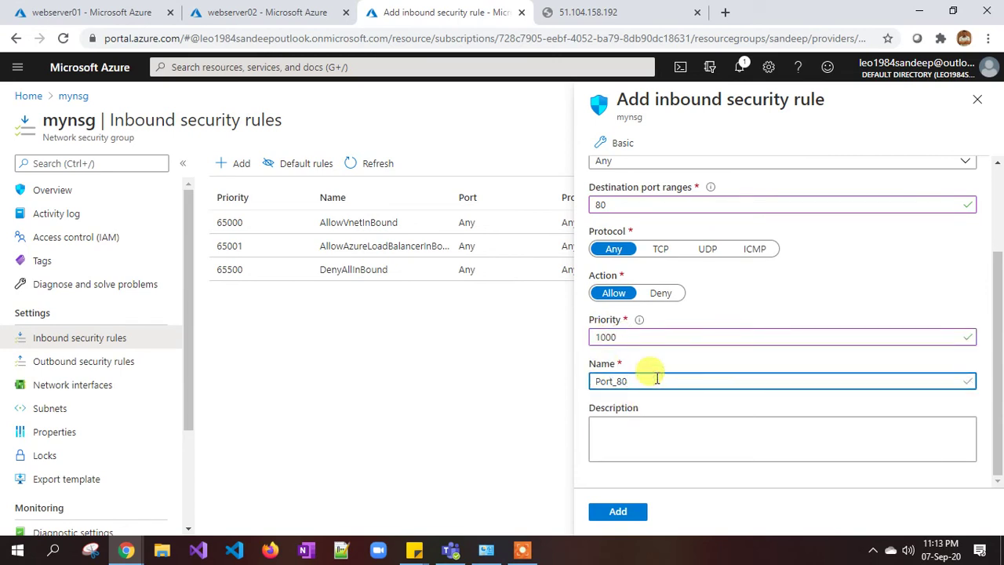
{"action": "left_click", "coordinate": [630, 426]}
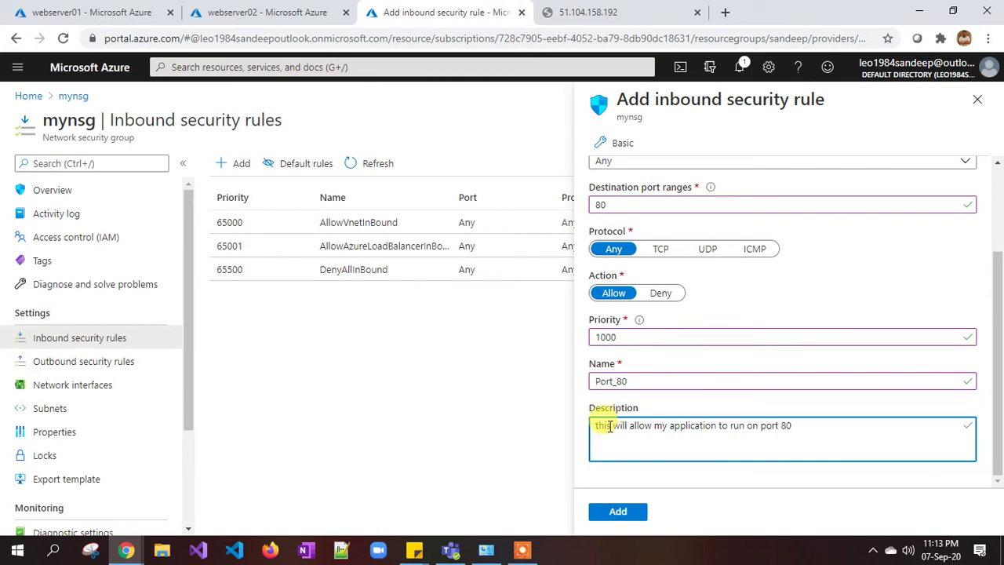
{"action": "left_click", "coordinate": [618, 511]}
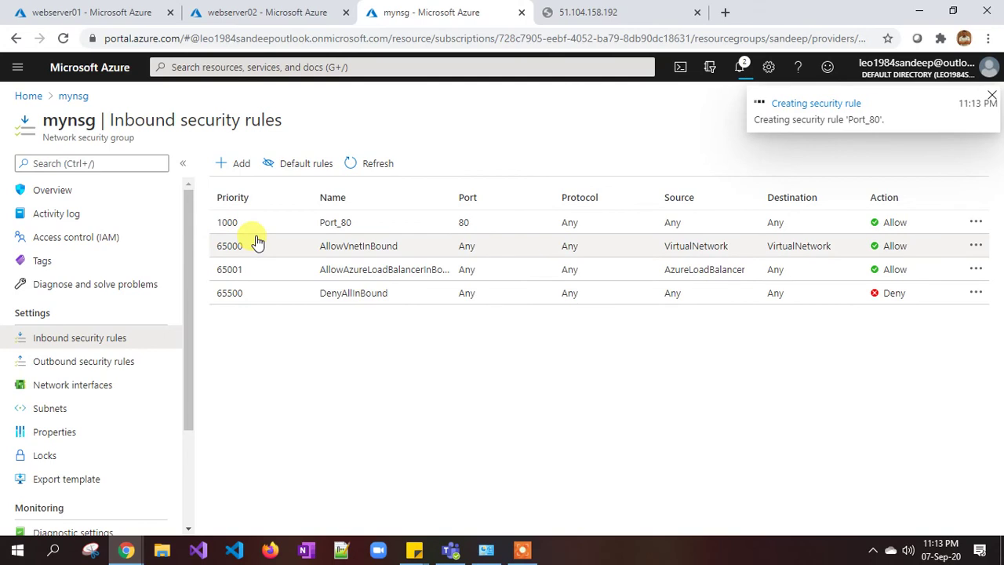
Check the network interface and subnet in the web servers' networking settings and return to mynsg.
{"action": "left_click", "coordinate": [222, 15]}
{"action": "left_click", "coordinate": [65, 15]}
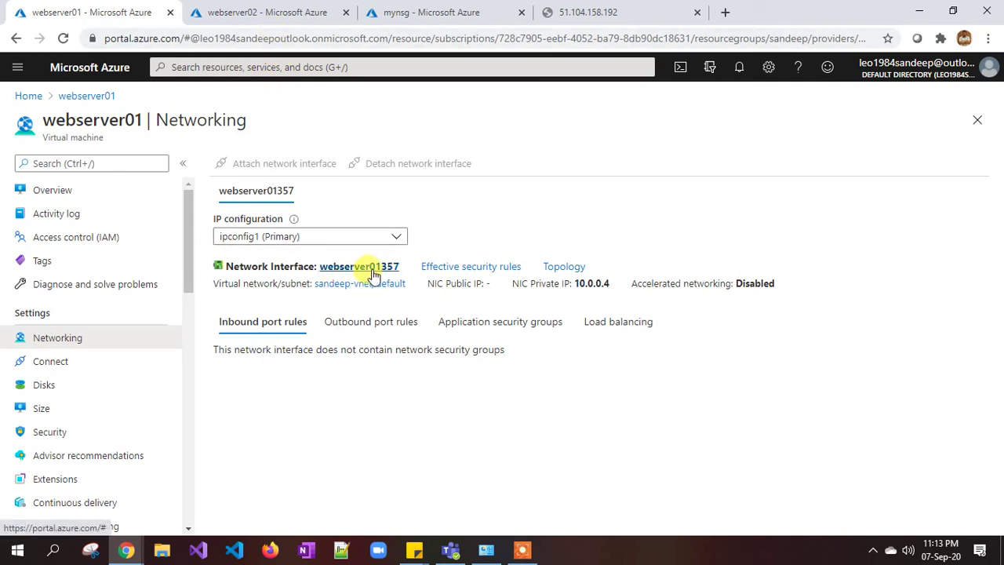
{"action": "left_click", "coordinate": [394, 17]}
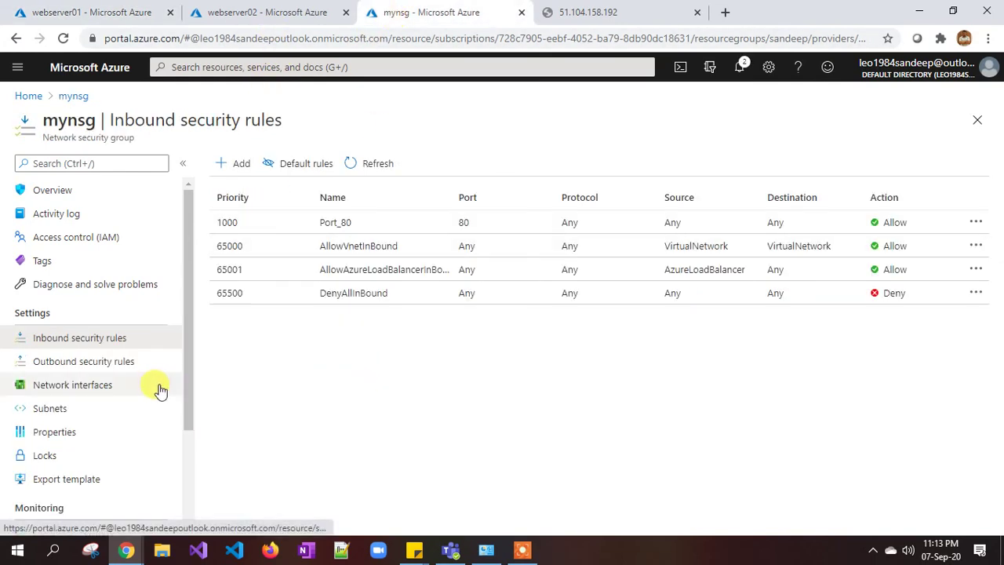
Associate mynsg with the default subnet of the web servers' virtual network.
{"action": "left_click", "coordinate": [69, 408]}
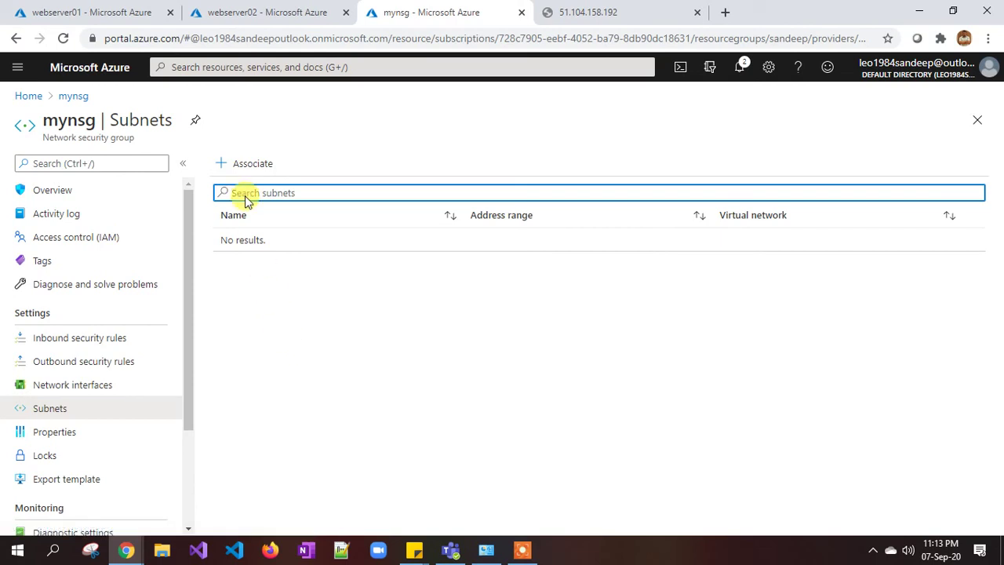
{"action": "left_click", "coordinate": [246, 169]}
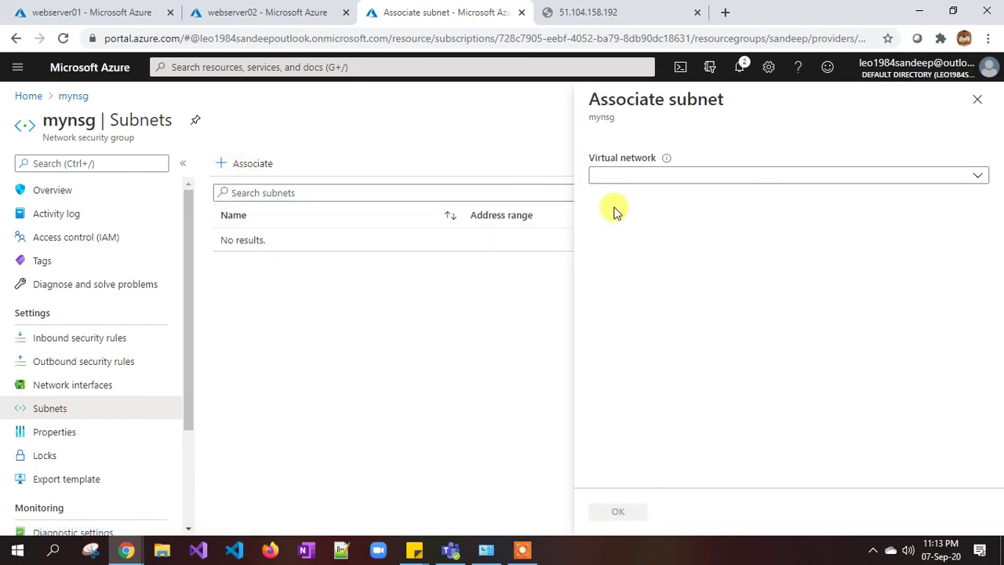
{"action": "left_click", "coordinate": [640, 176]}
{"action": "left_click", "coordinate": [635, 248]}
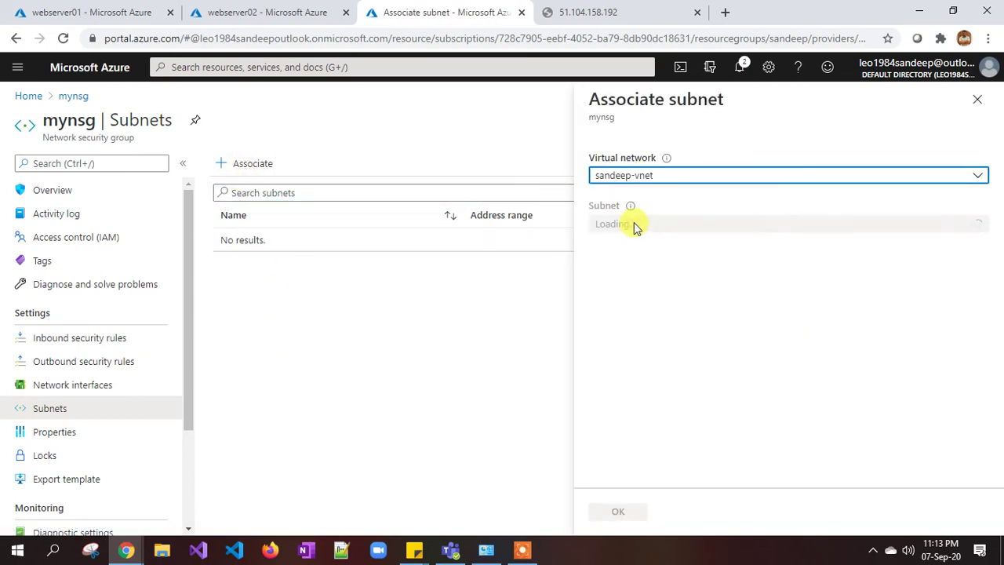
{"action": "left_click", "coordinate": [633, 223]}
{"action": "left_click", "coordinate": [623, 294]}
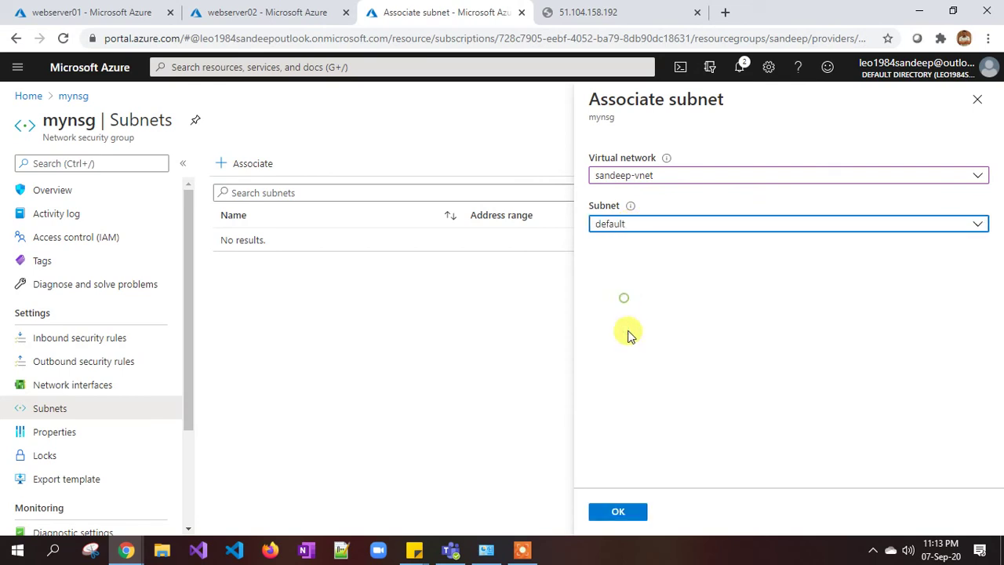
{"action": "left_click", "coordinate": [616, 514]}
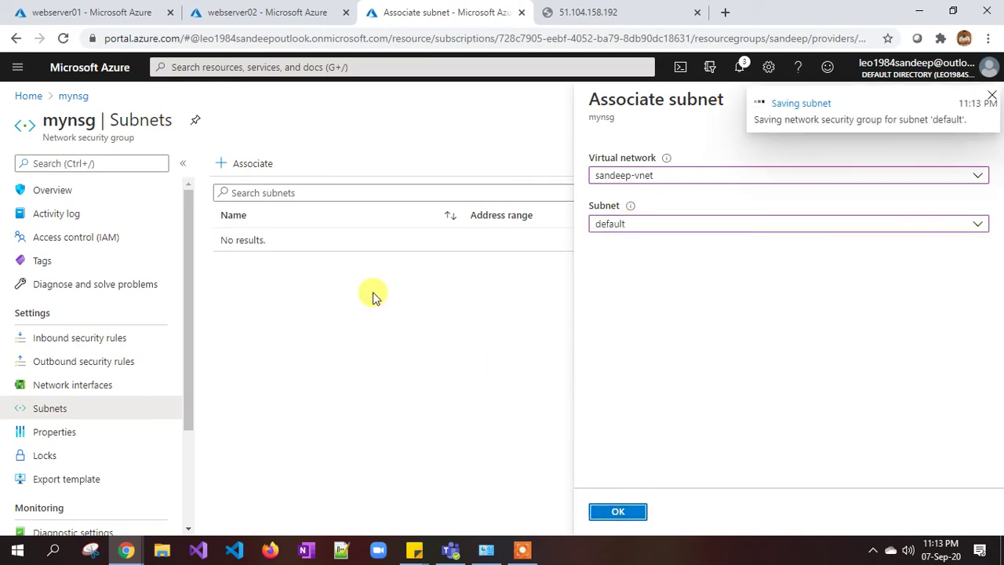
Refresh the networking pages of webserver01 and webserver02 and check their inbound port rules.
{"action": "left_click", "coordinate": [80, 14]}
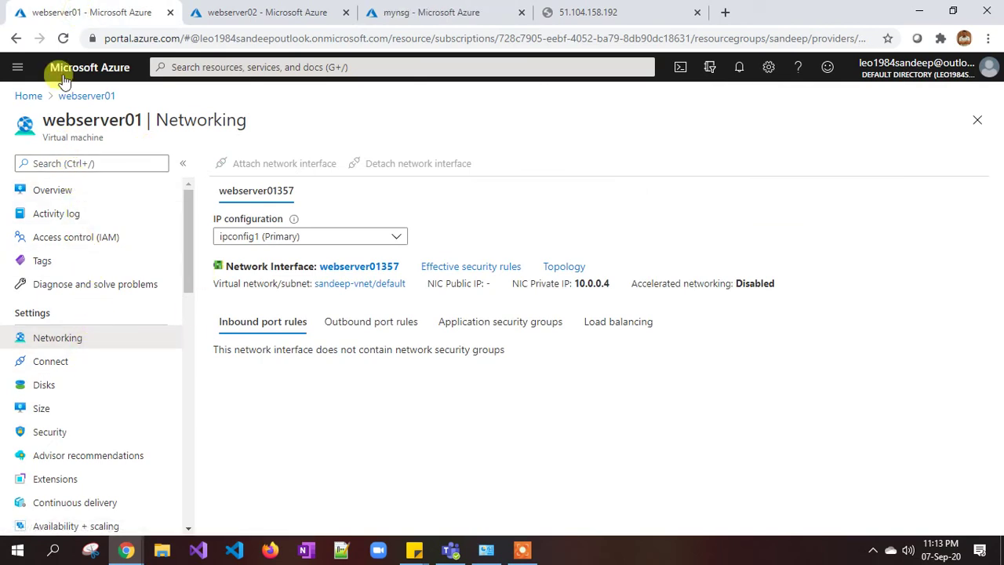
{"action": "left_click", "coordinate": [63, 37]}
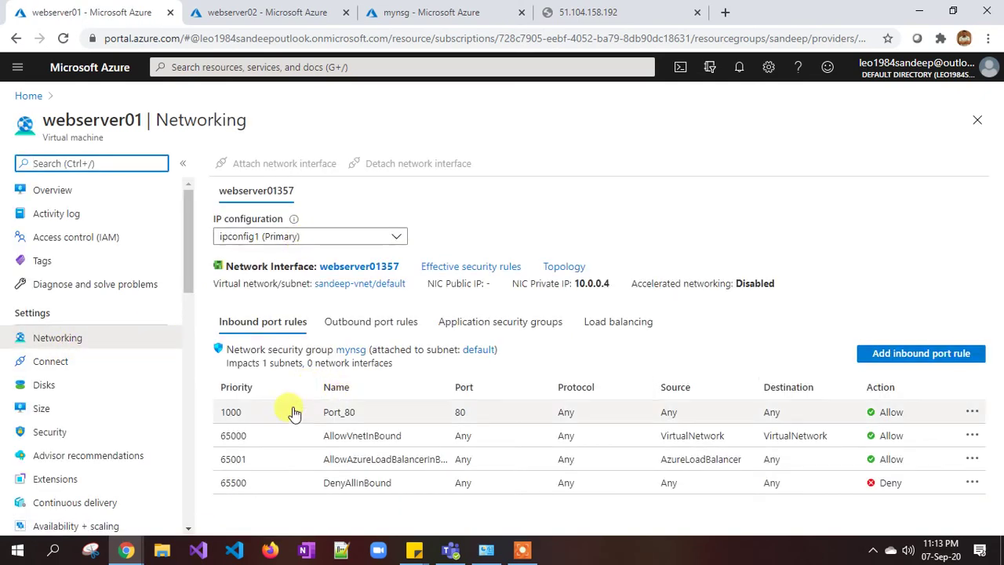
{"action": "left_click", "coordinate": [242, 11]}
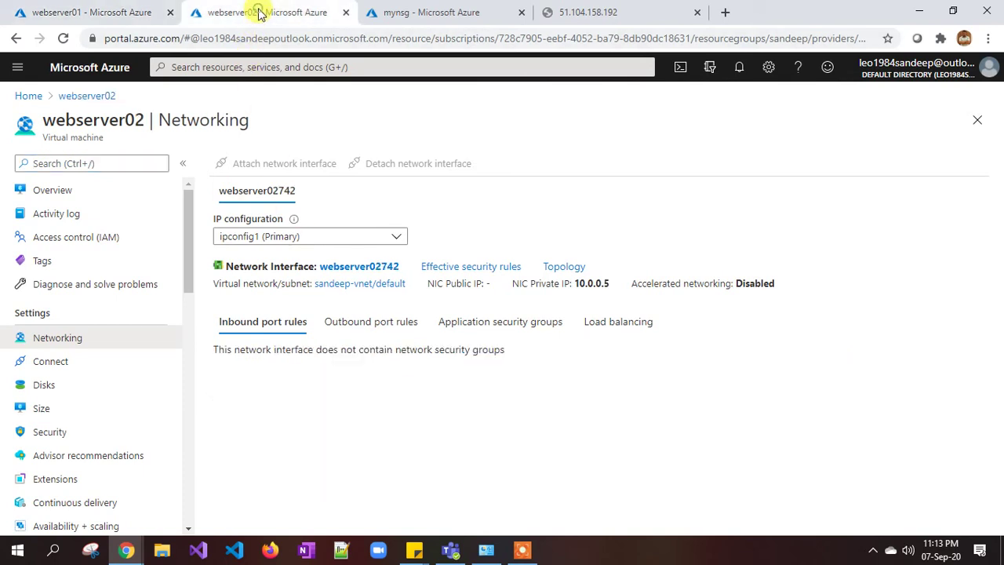
{"action": "left_click", "coordinate": [63, 38]}
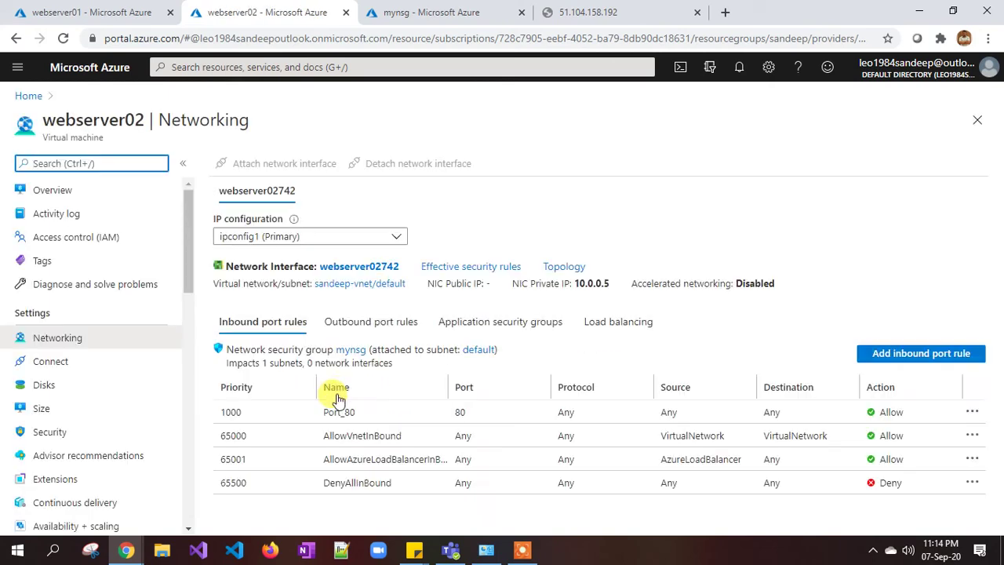
Reload the page at the load balancer's public IP 51.104.158.192 repeatedly to test which web server responds.
{"action": "left_click", "coordinate": [594, 16]}
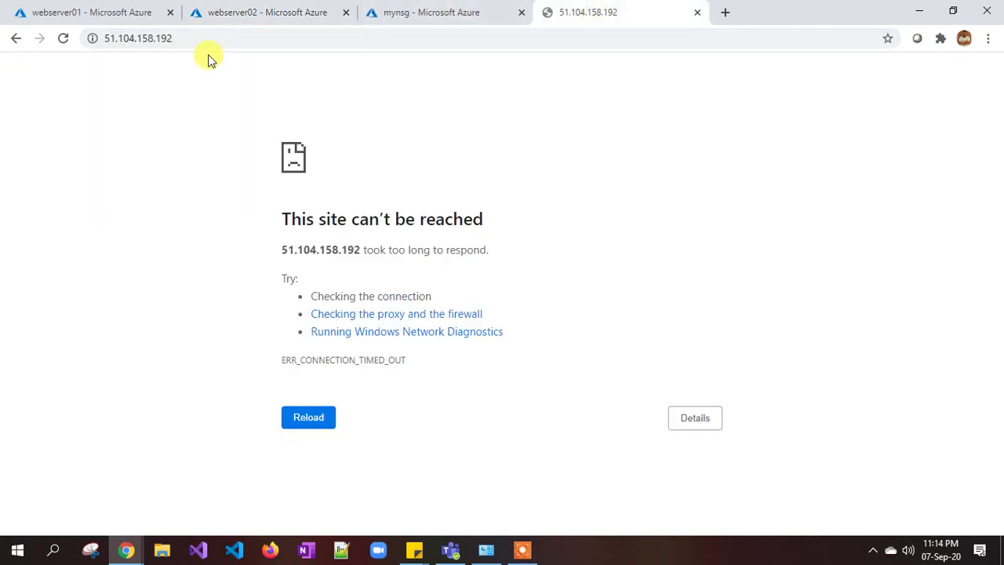
{"action": "left_click", "coordinate": [64, 39]}
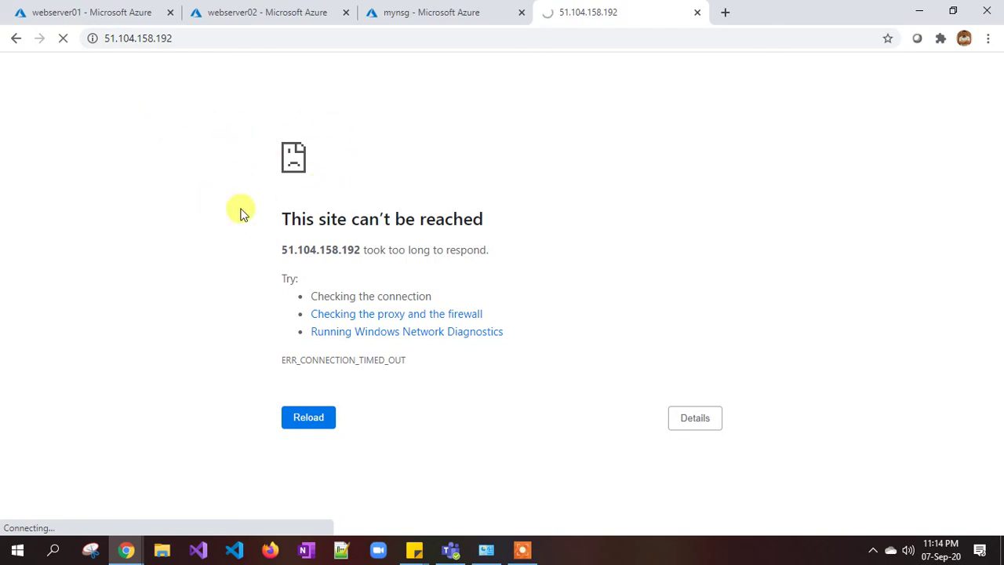
{"action": "left_click", "coordinate": [63, 38]}
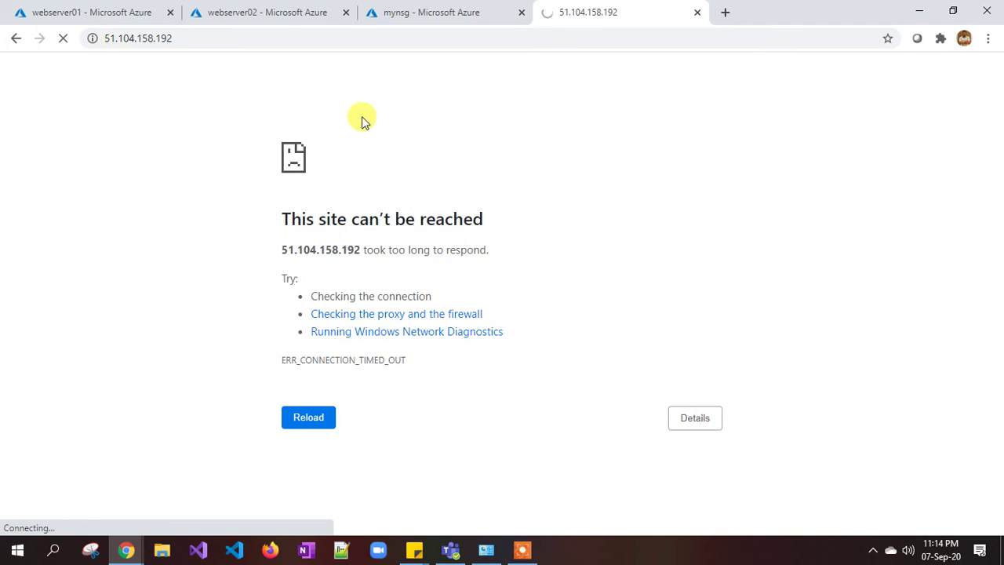
{"action": "left_click", "coordinate": [64, 40]}
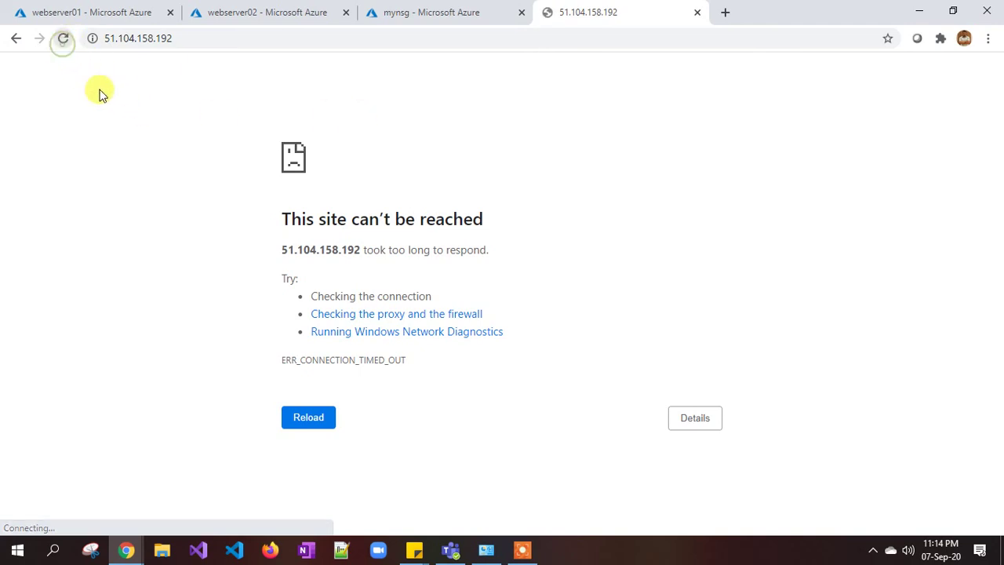
{"action": "left_click", "coordinate": [64, 43]}
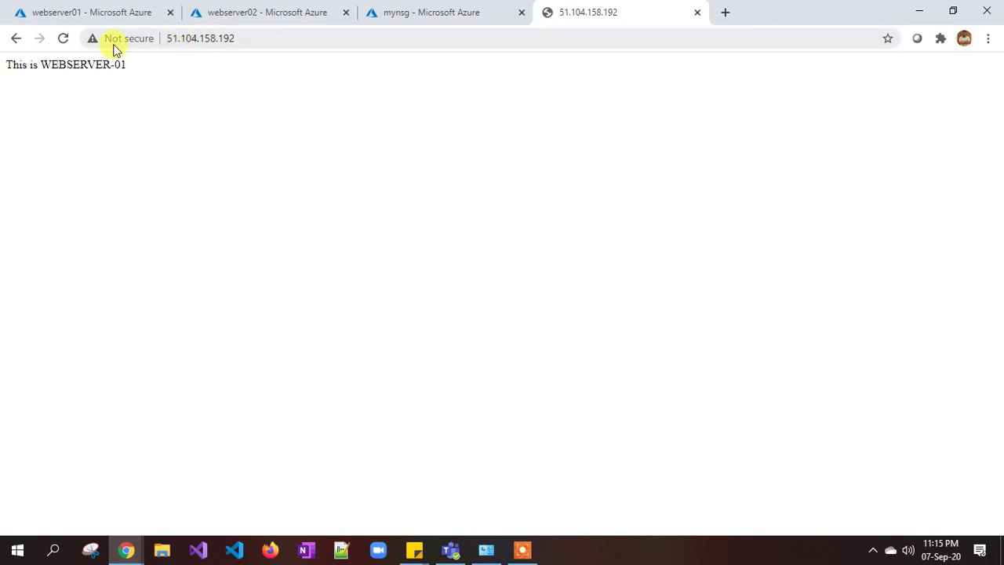
{"action": "left_click", "coordinate": [63, 38]}
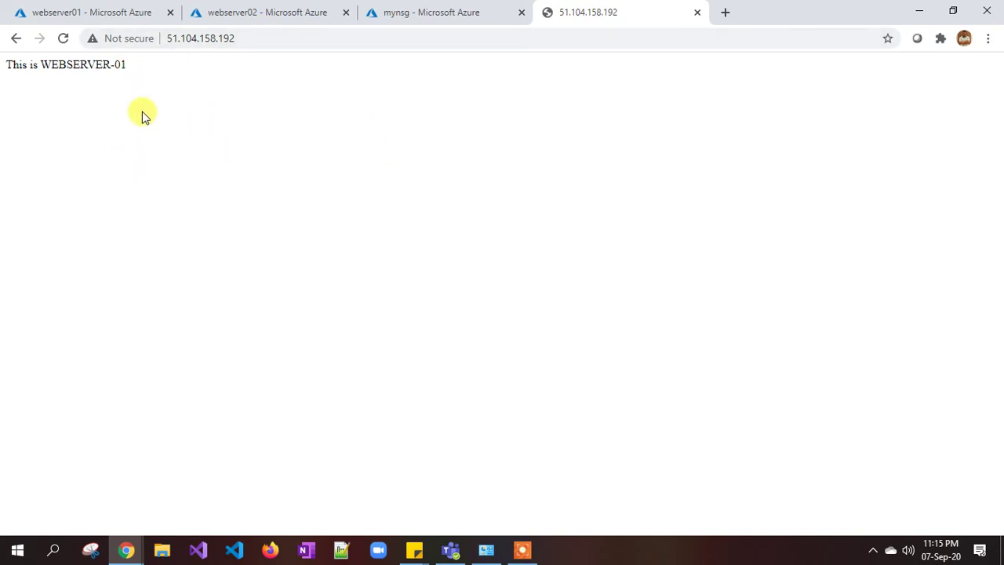
{"action": "left_click", "coordinate": [72, 45]}
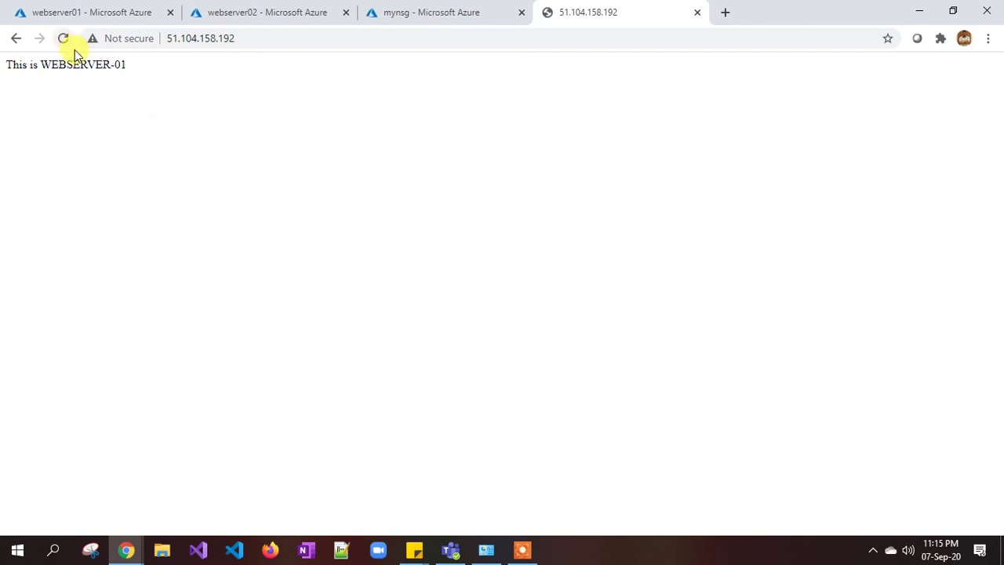